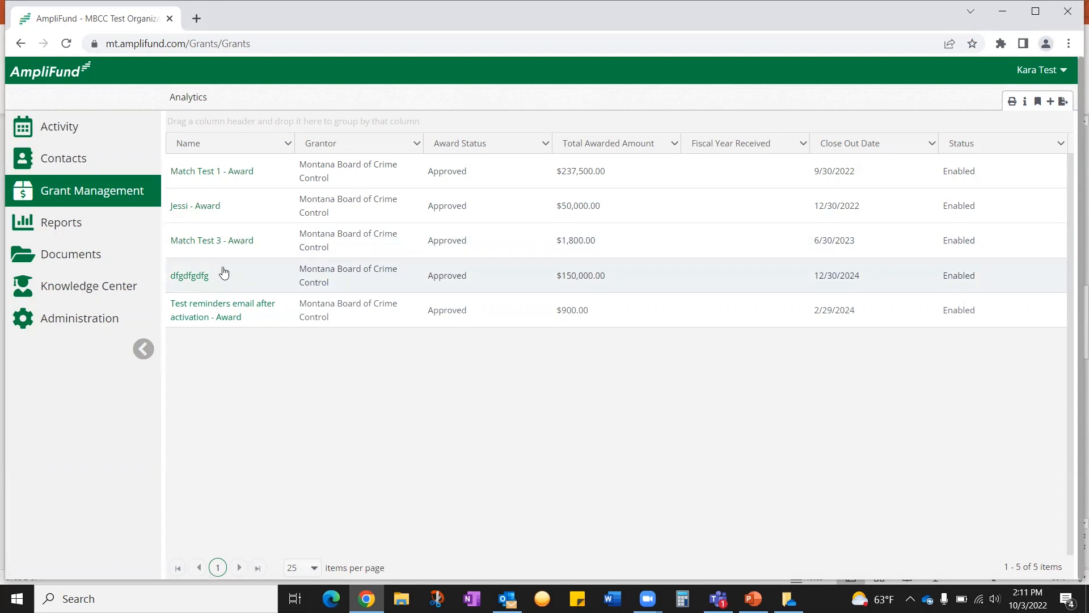
Open the expenses of Match Test 3 - Award and list them for the All time frame
click(205, 241)
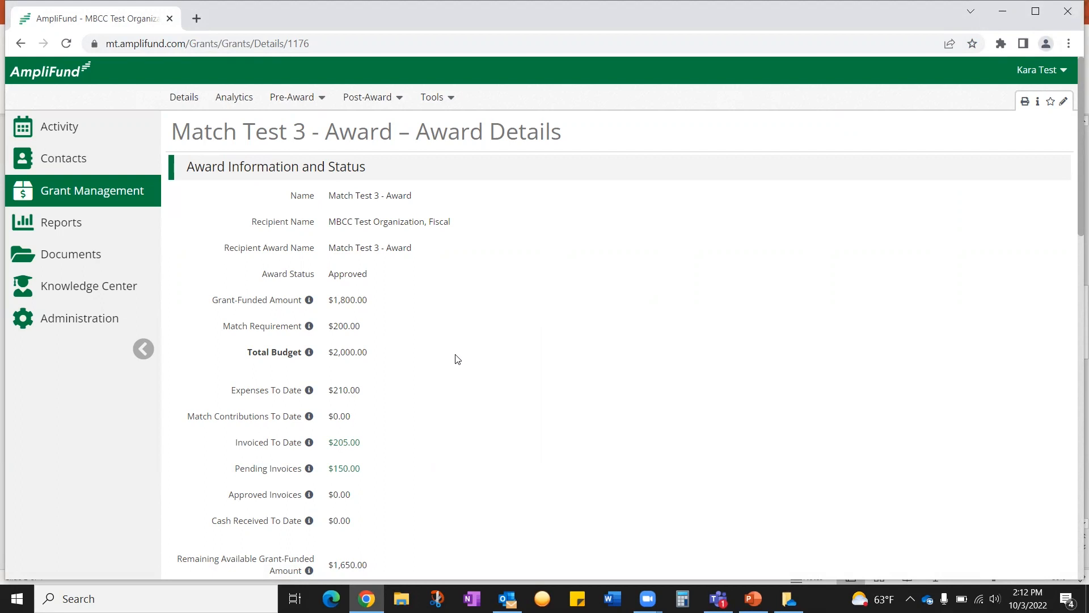
click(396, 101)
mouse_move(385, 125)
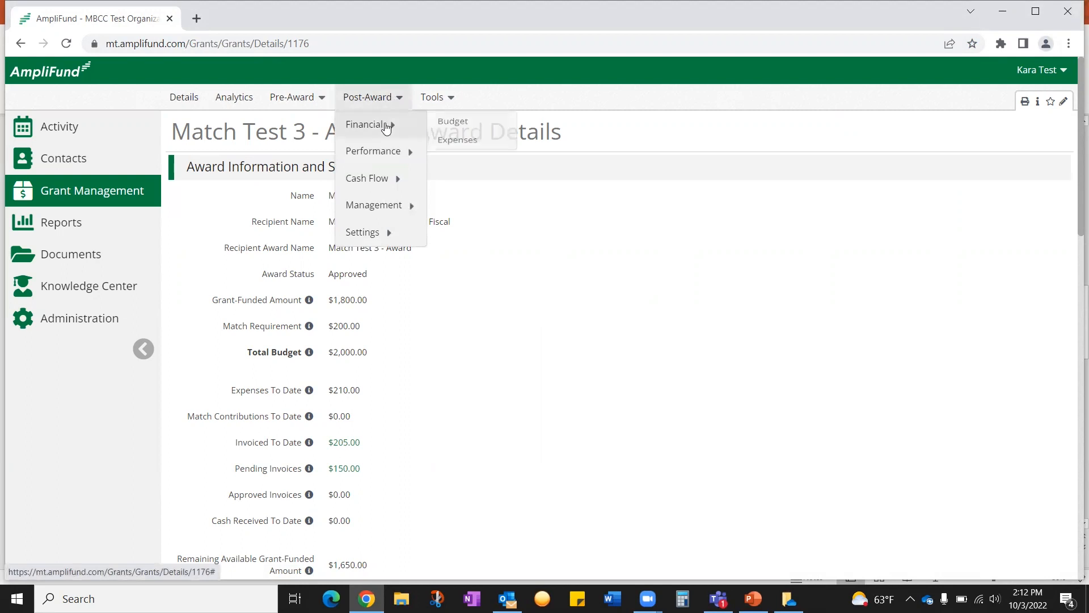
click(459, 150)
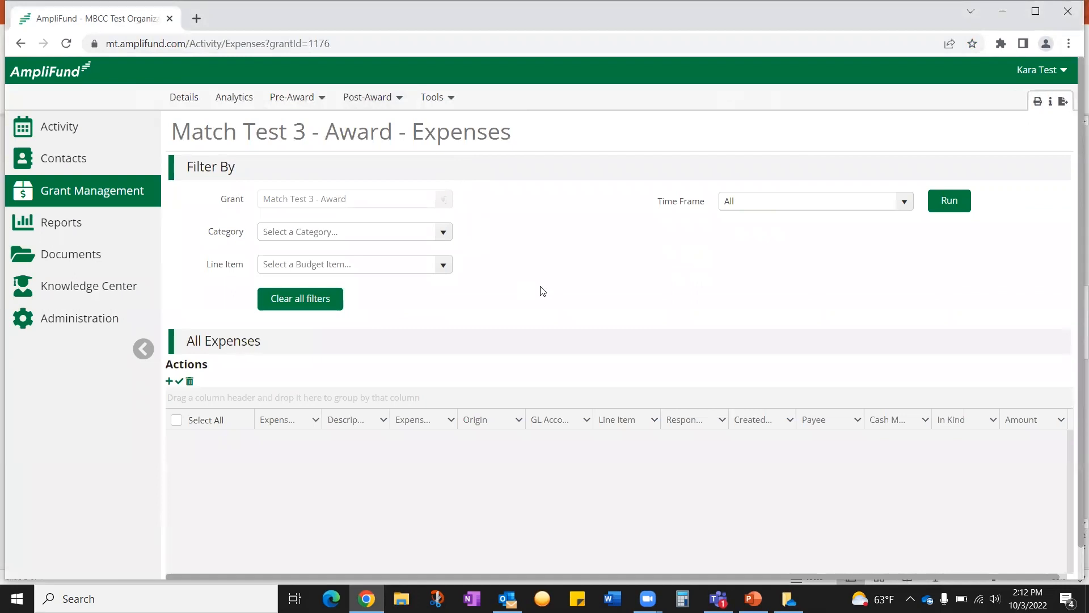
click(949, 205)
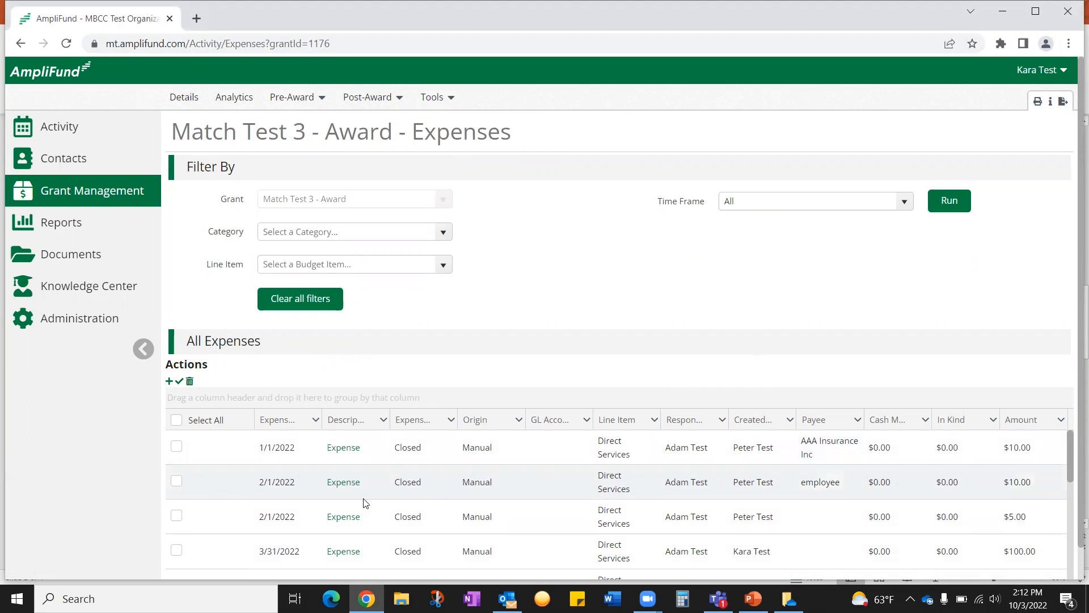
Start a new expense with category Equipment, line item Equipment and a direct cost of $50.00
click(170, 382)
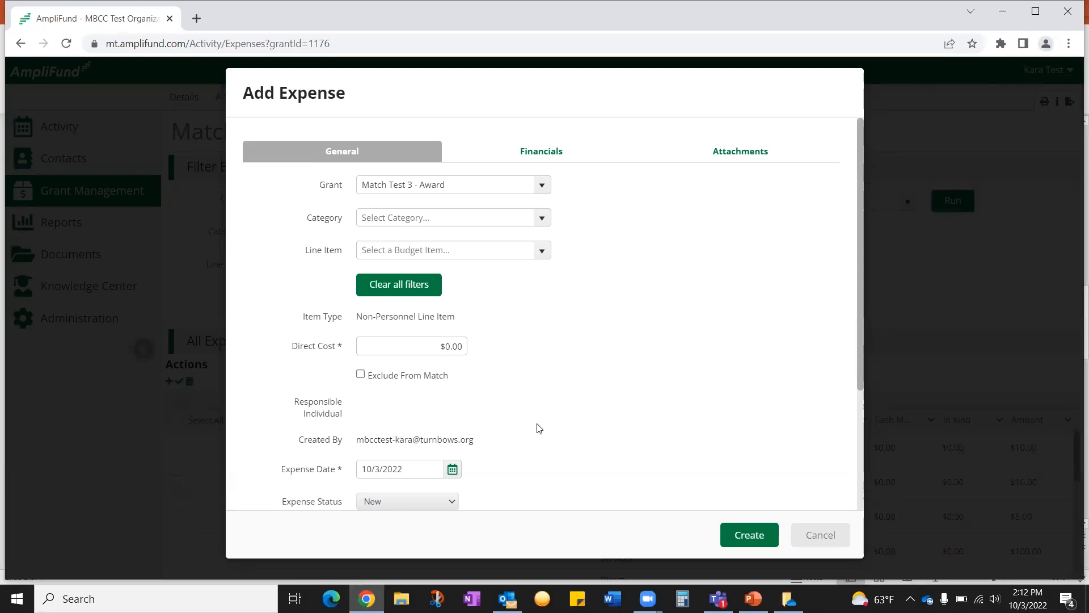
click(543, 224)
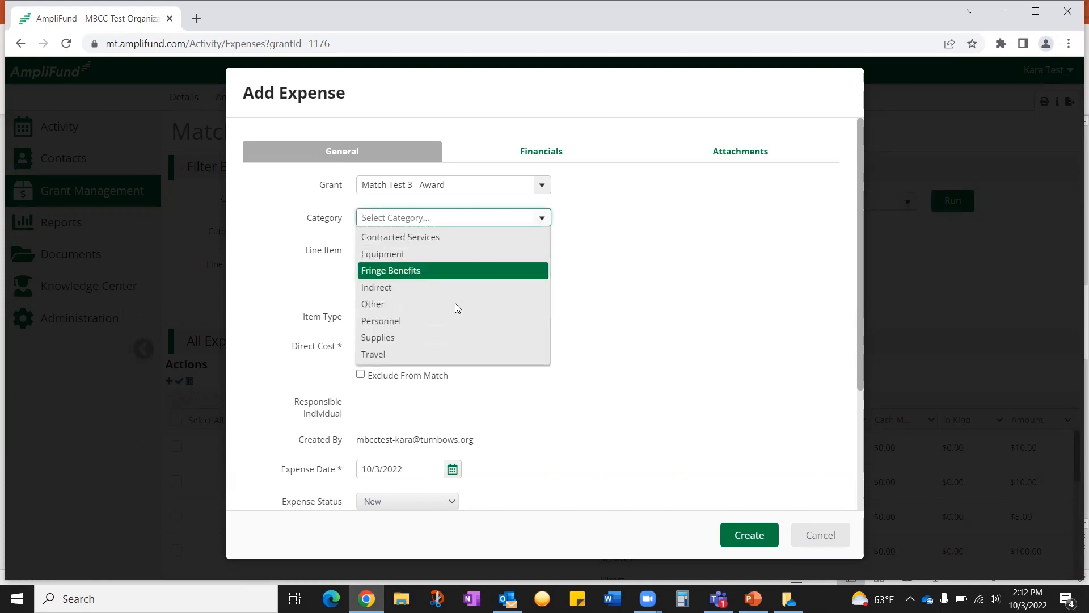
click(425, 257)
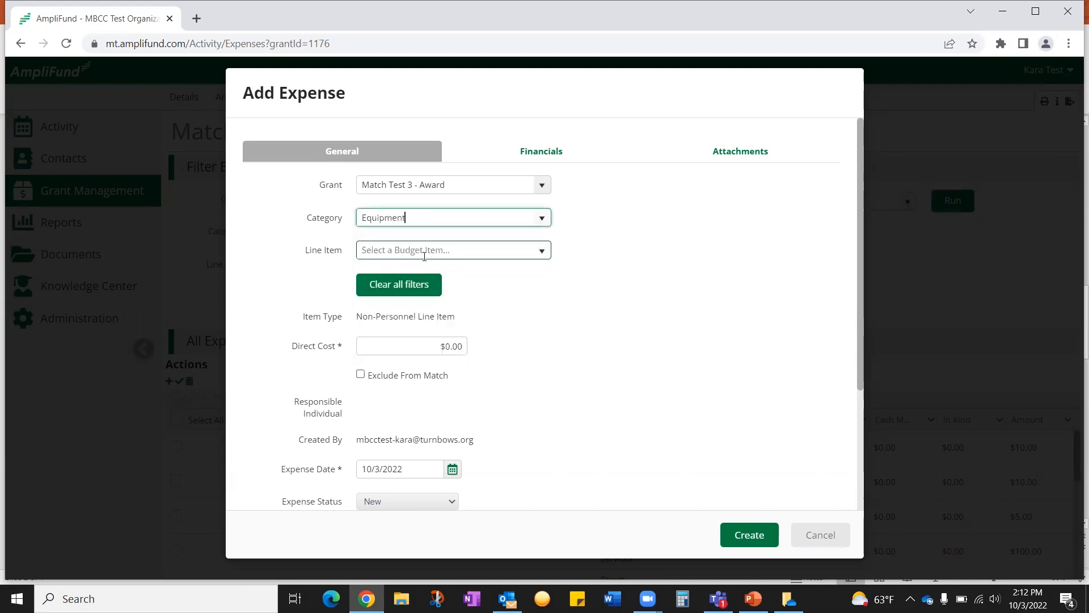
click(542, 254)
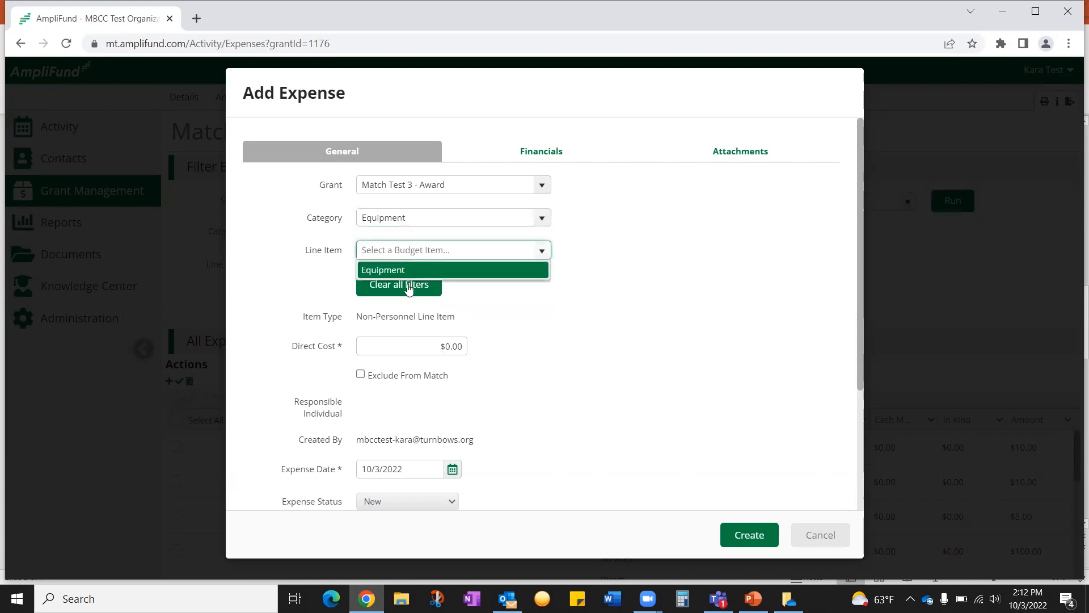
click(404, 271)
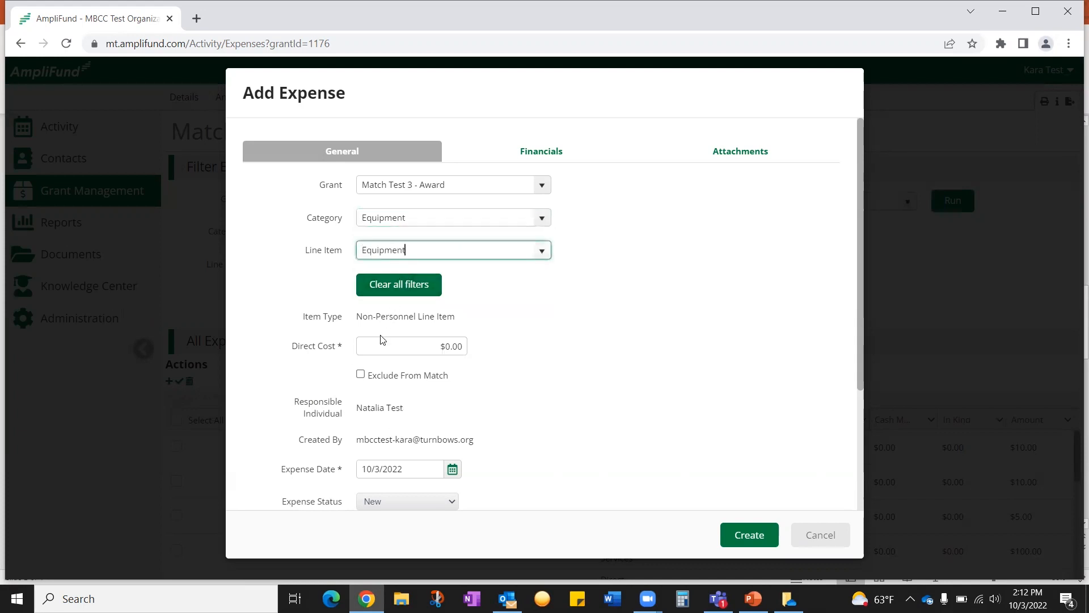
click(453, 345)
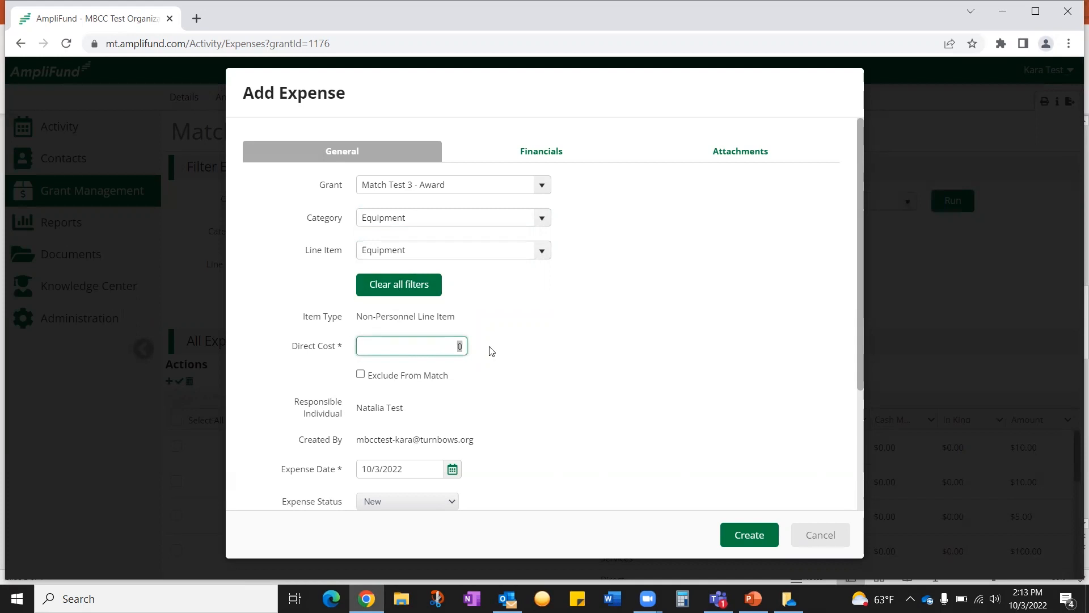
text(50.00)
Set the Equipment expense's date to 5/31/2022
scroll(489, 350, down, 1)
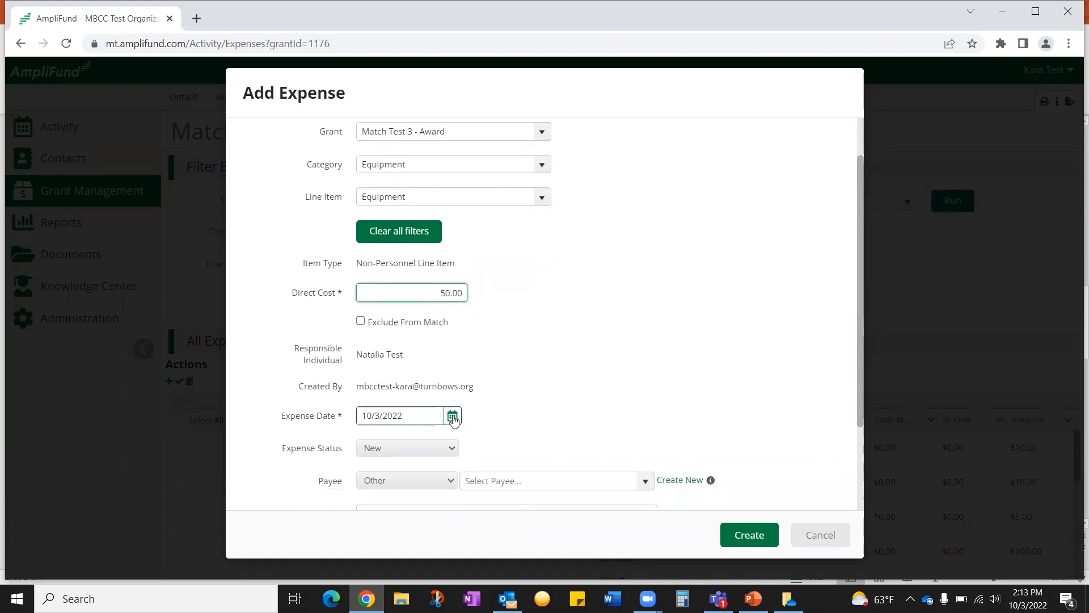
click(453, 417)
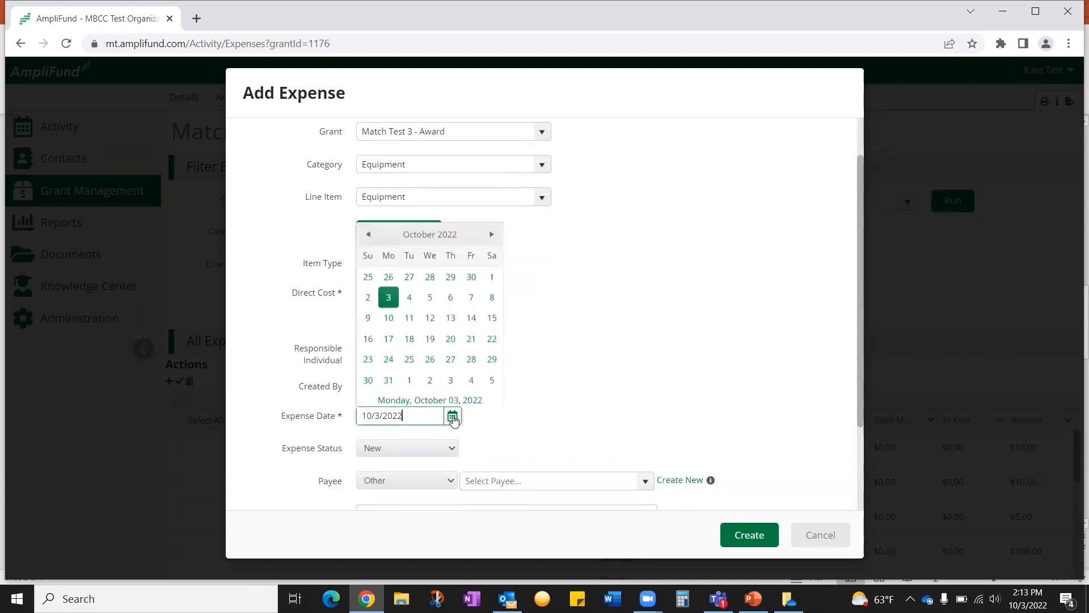
click(370, 227)
click(370, 227)
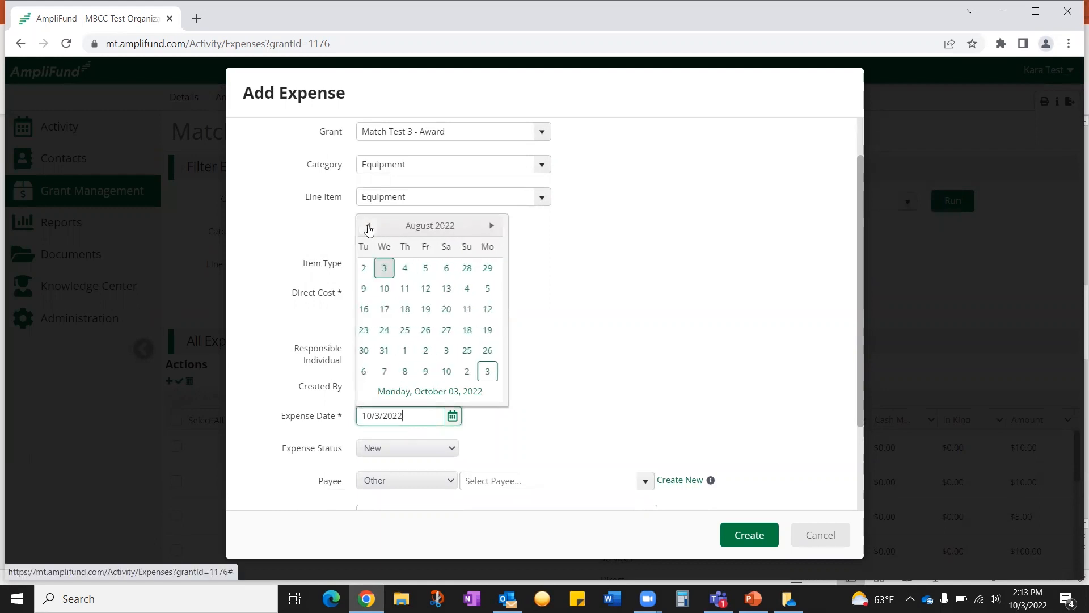
click(369, 227)
click(370, 227)
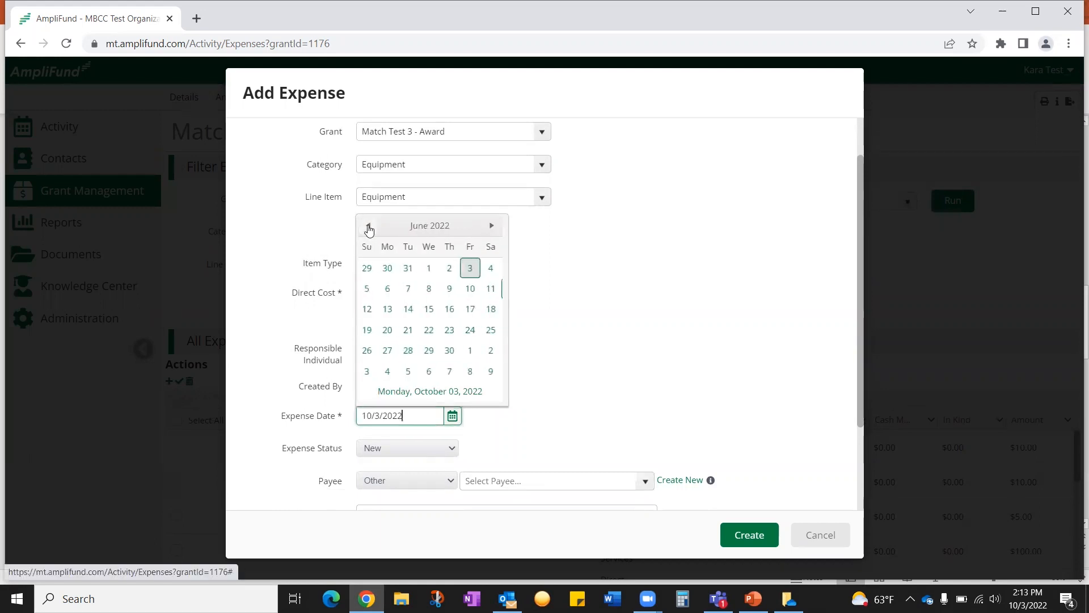
click(369, 226)
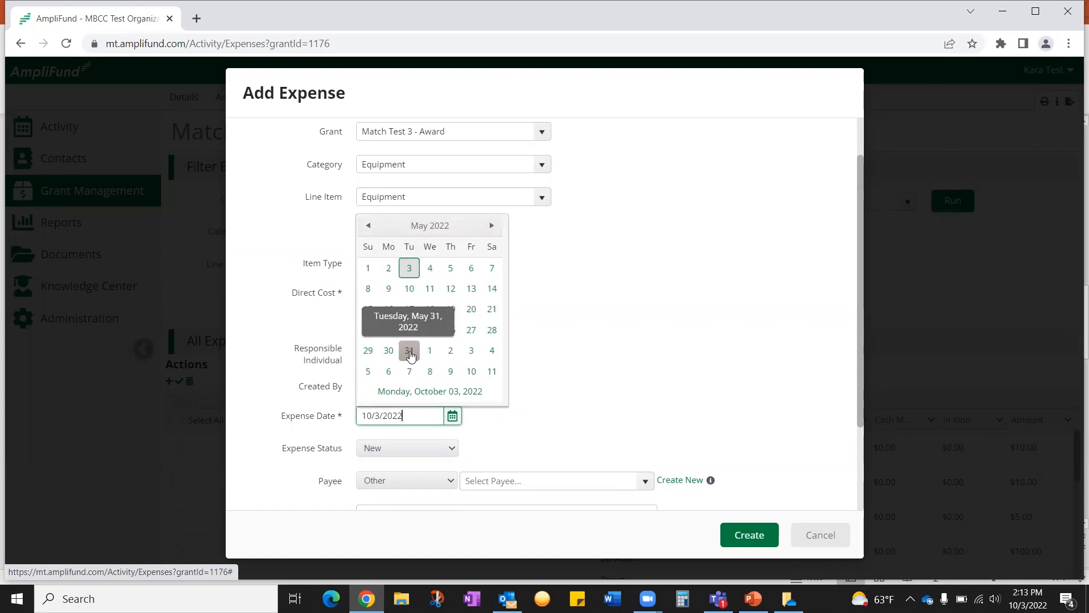
click(409, 350)
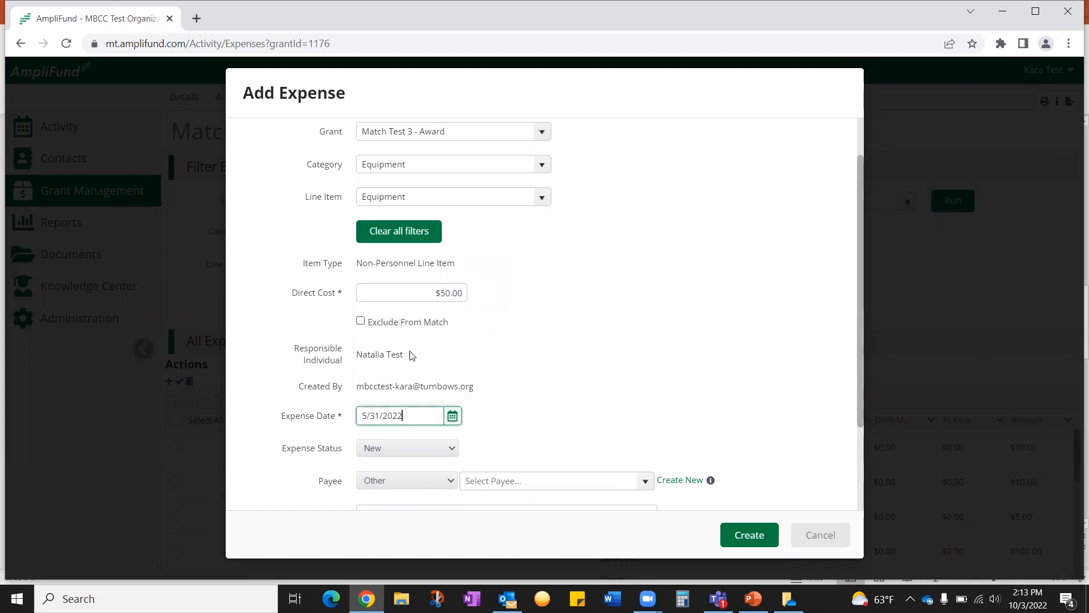
scroll(494, 373, down, 3)
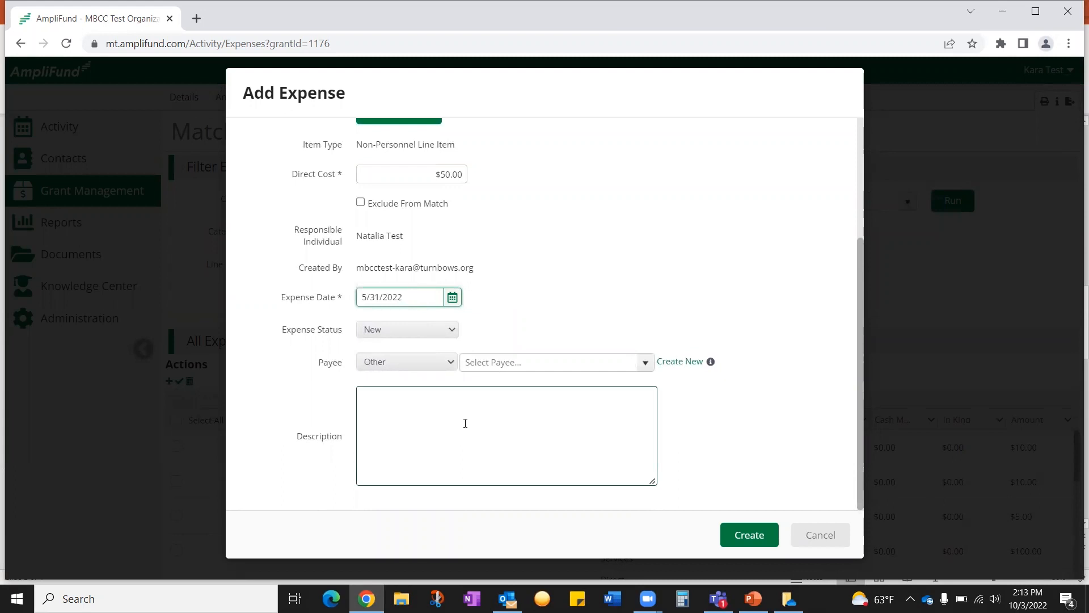
Try to enter 10.00 as the Equipment expense's cash match amount in percentage mode
scroll(465, 423, up, 3)
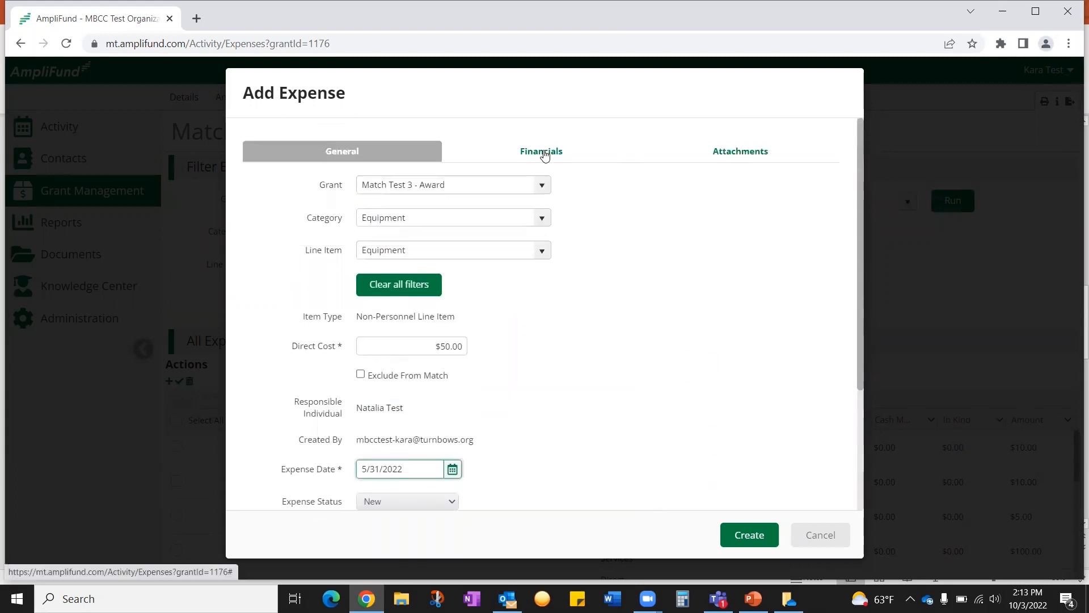
click(544, 152)
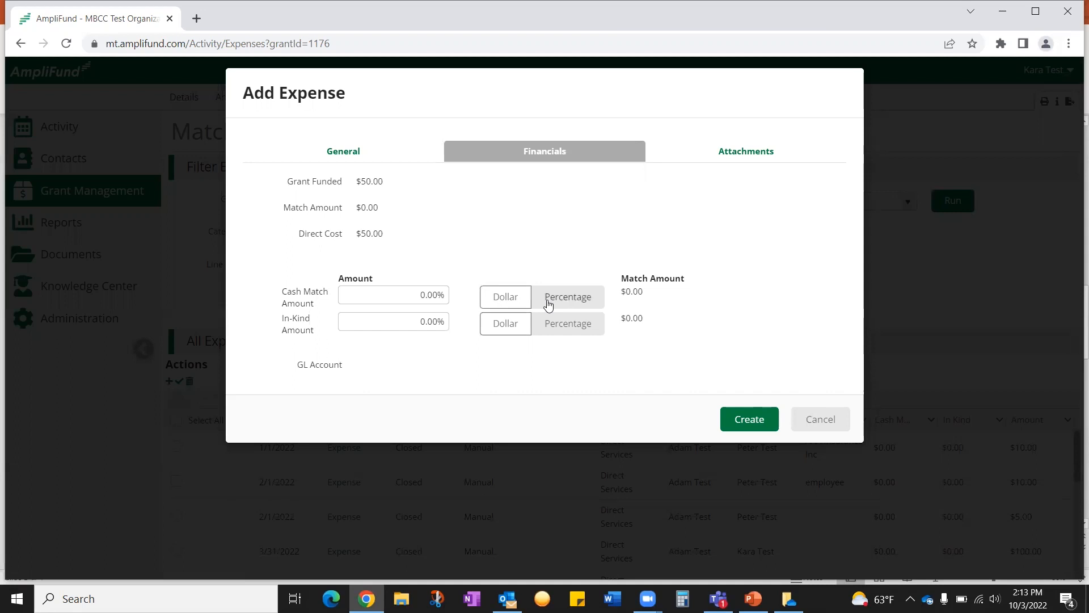
click(446, 293)
double_click(446, 293)
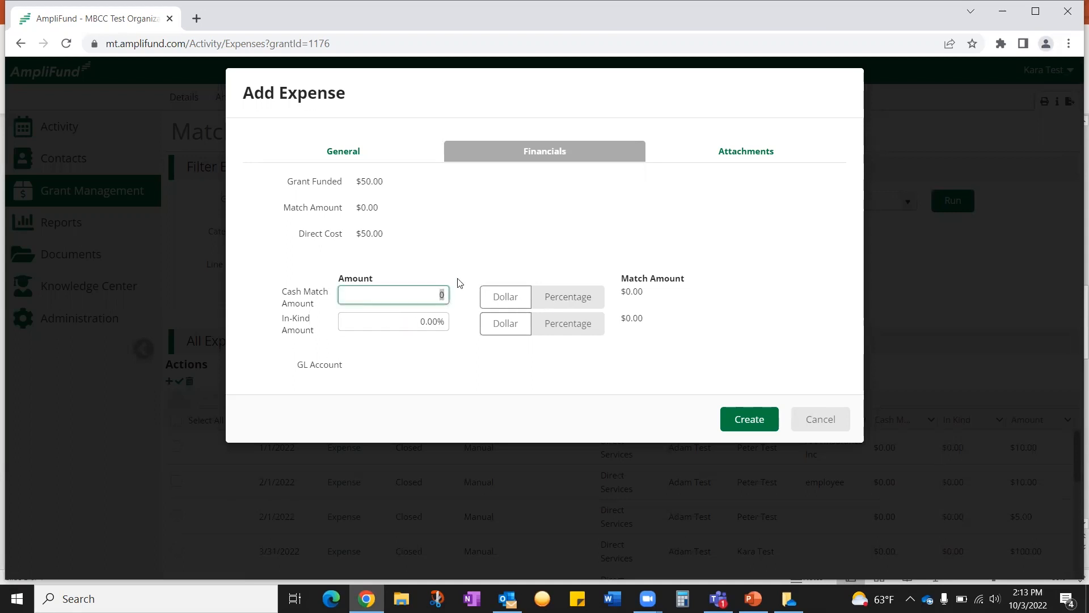
text(10.00)
Attach the file Equipment Receipts 5.31.22.pdf to the Equipment expense
click(749, 154)
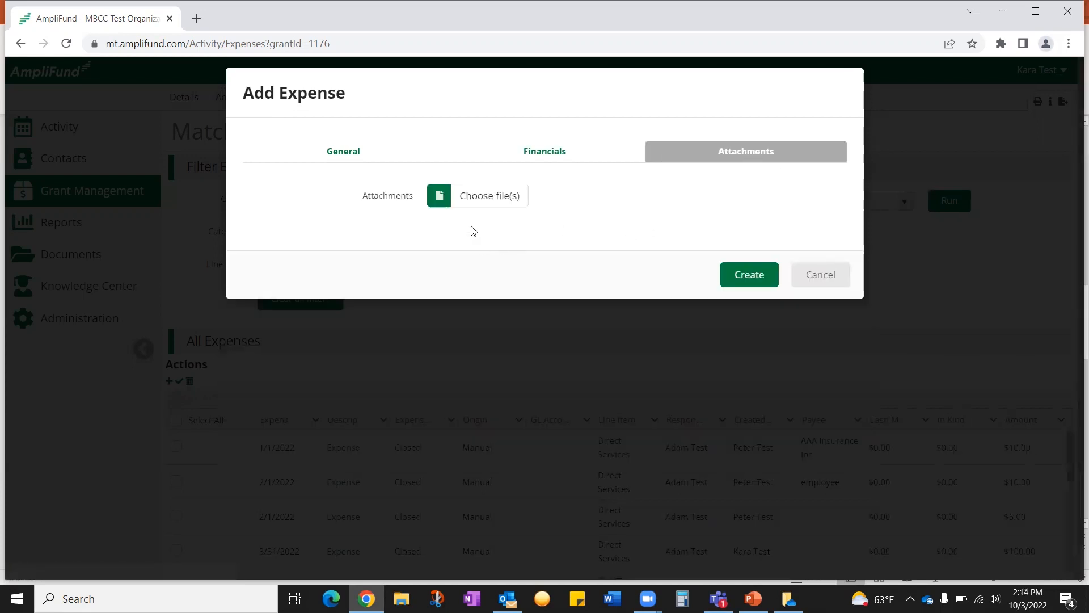
click(445, 197)
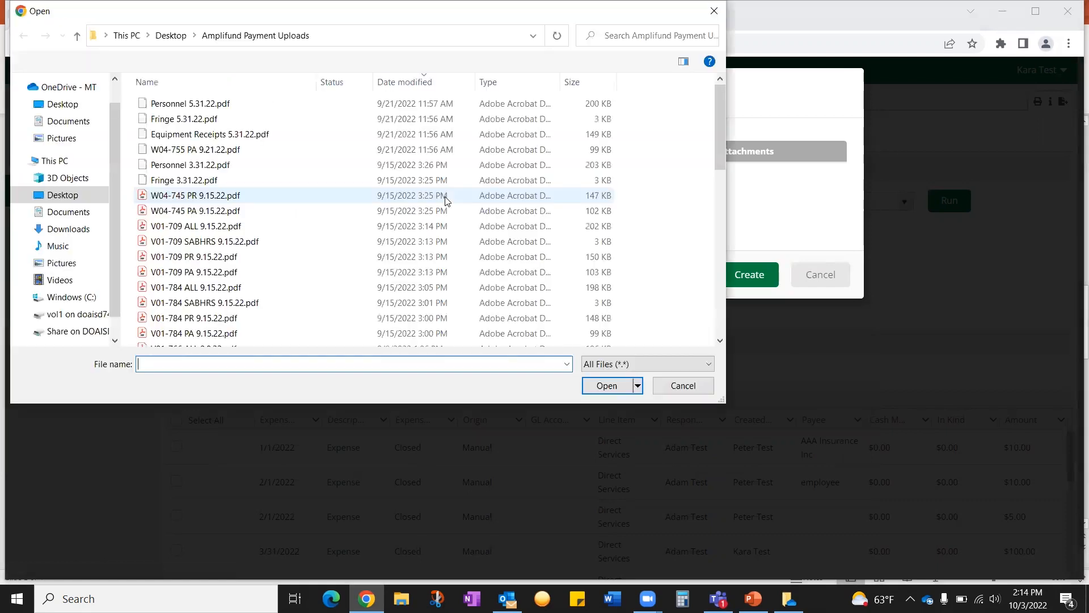
click(295, 134)
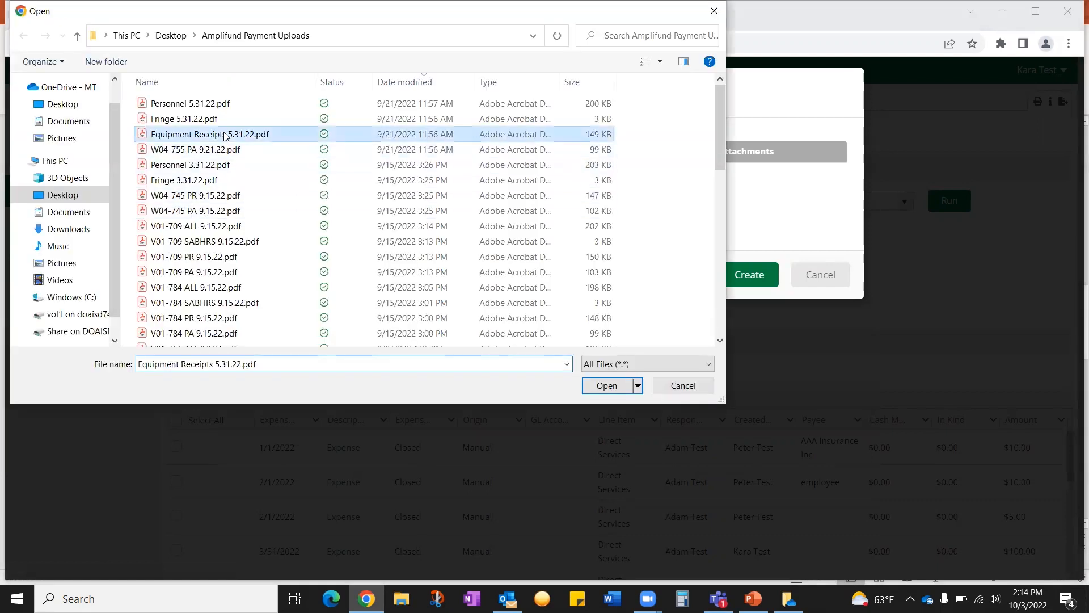
click(602, 385)
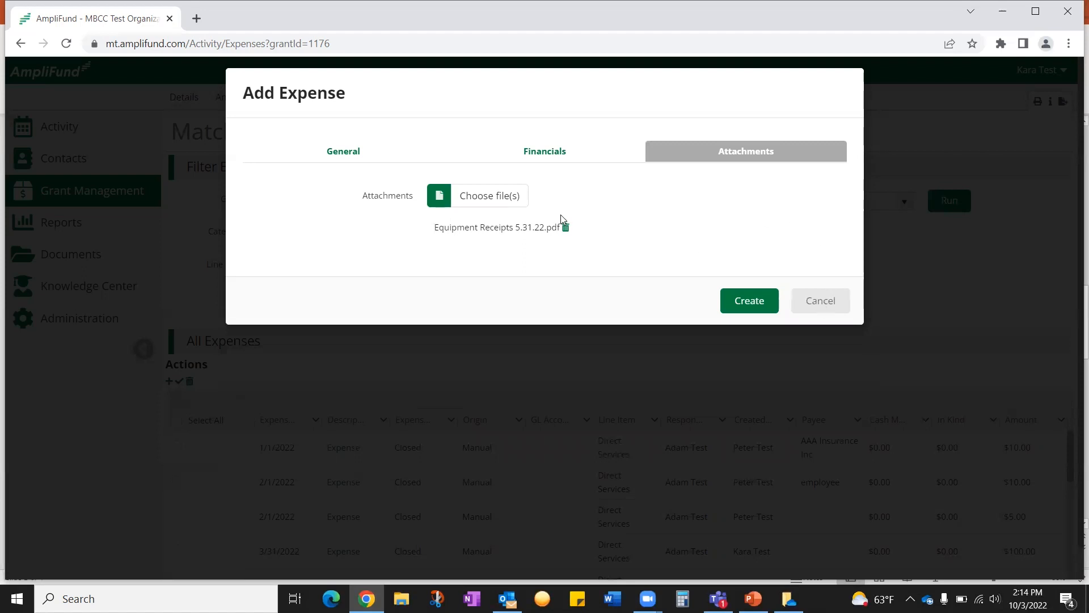
Switch the cash match to a dollar amount, set it to $10.00, and create the Equipment expense
click(545, 152)
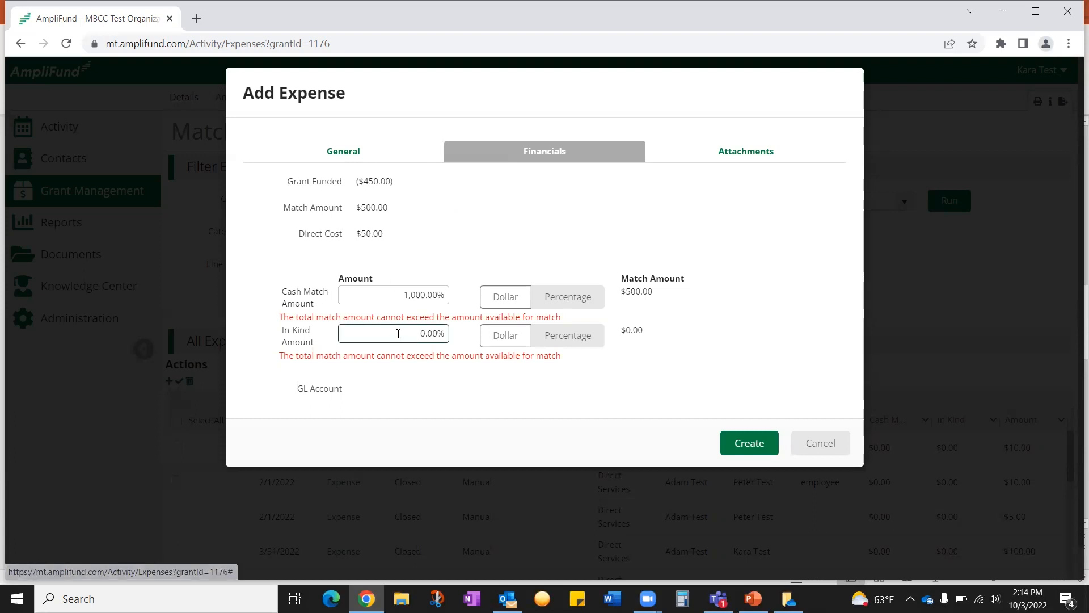
click(512, 302)
click(446, 295)
text(10.00)
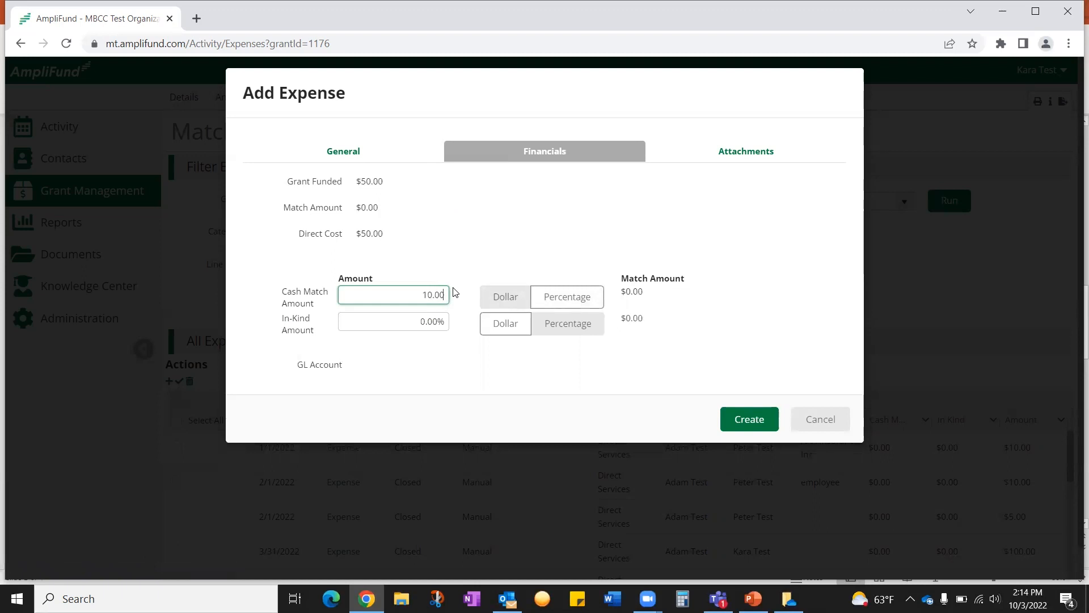
click(495, 298)
click(410, 295)
click(522, 305)
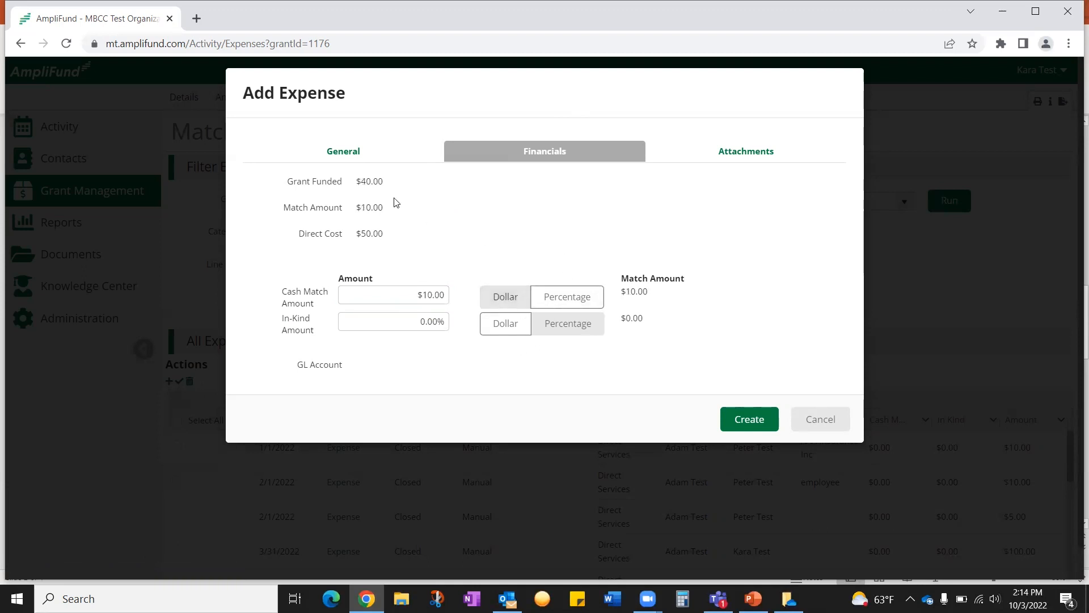
click(357, 158)
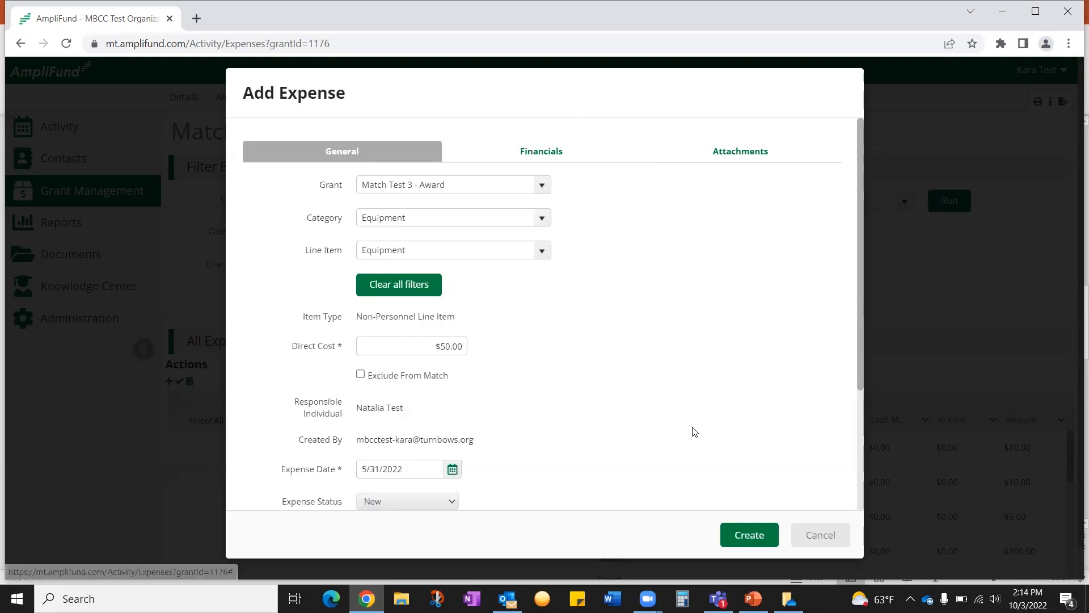
click(745, 536)
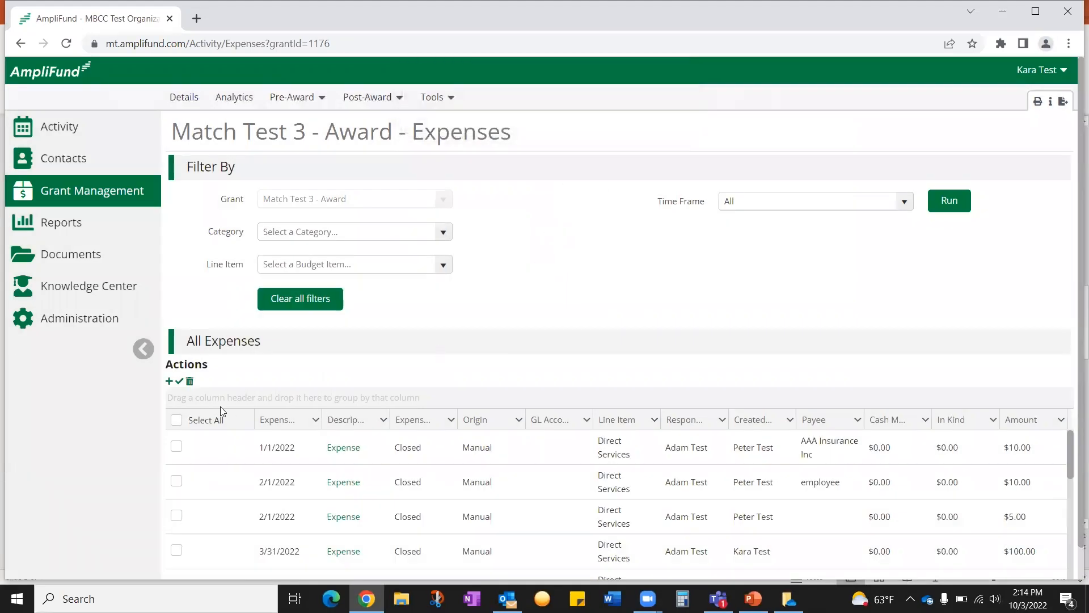
Start another expense with category Personnel and a direct cost of $100.00
click(169, 382)
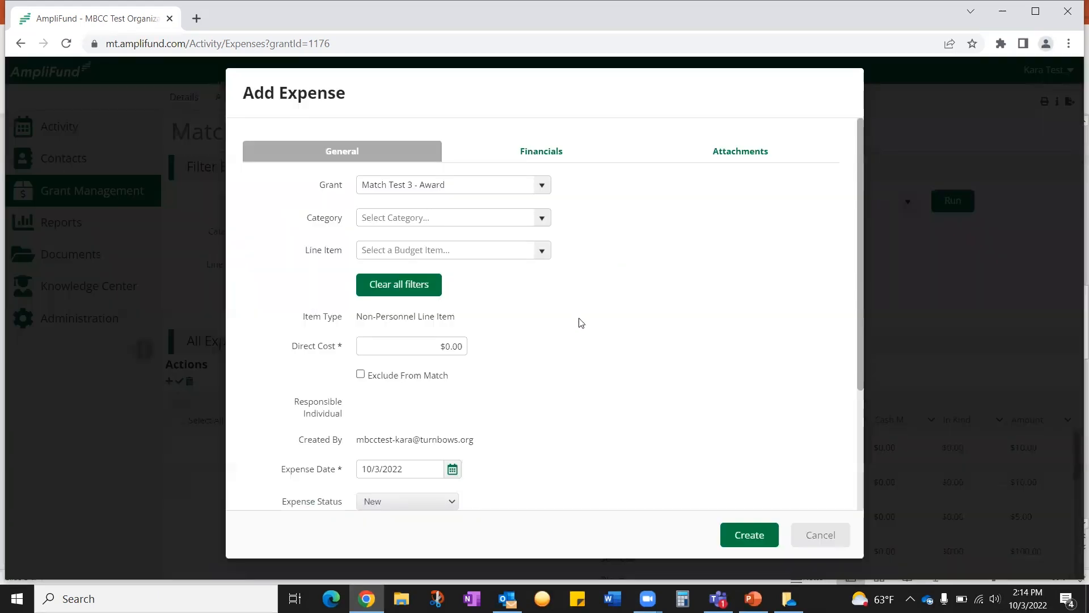
click(542, 218)
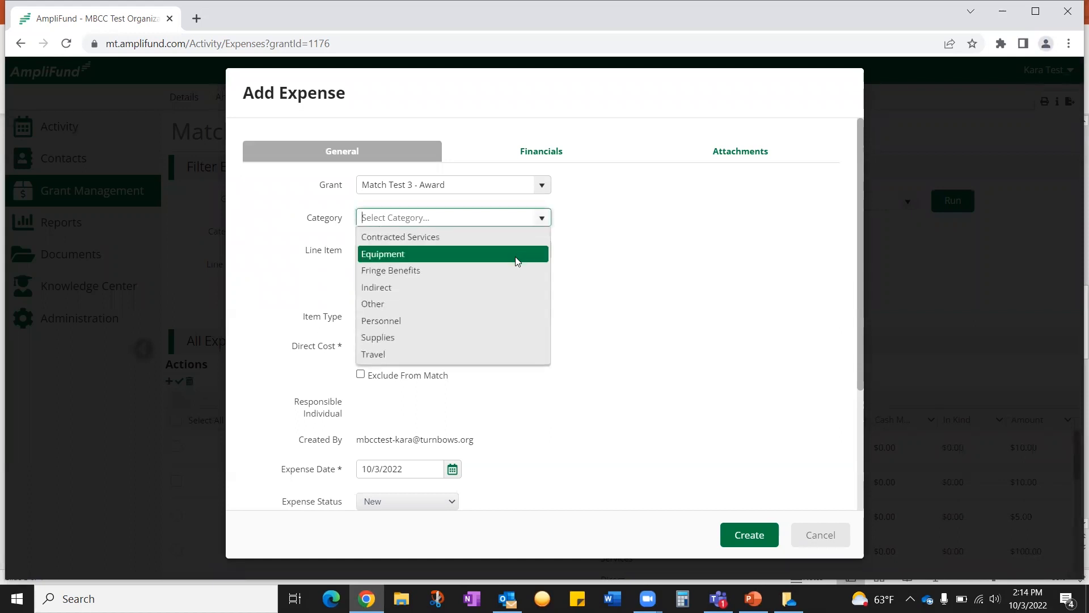
click(430, 321)
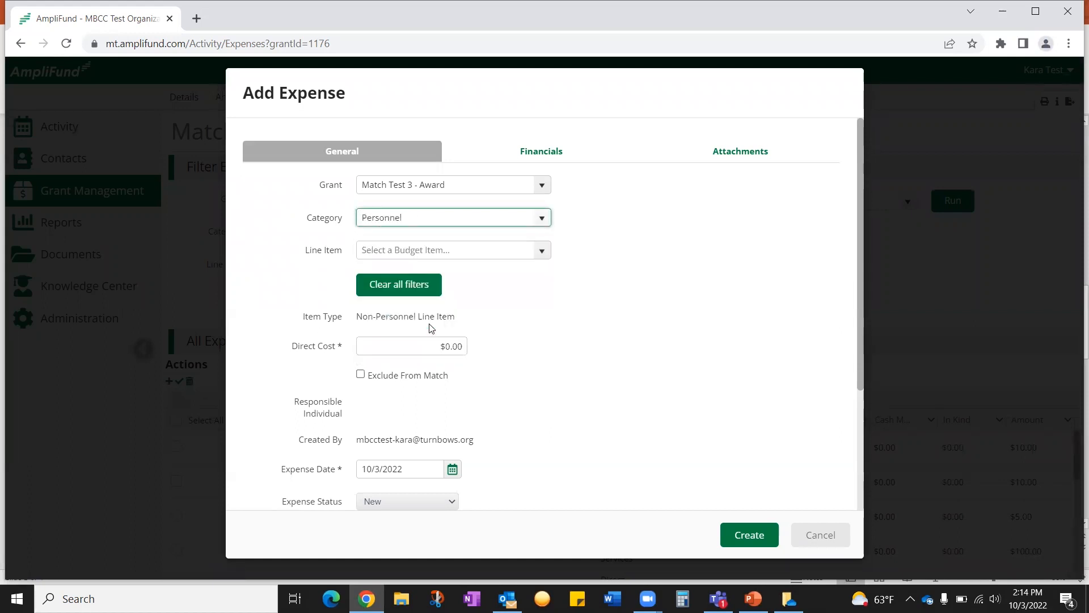
click(463, 346)
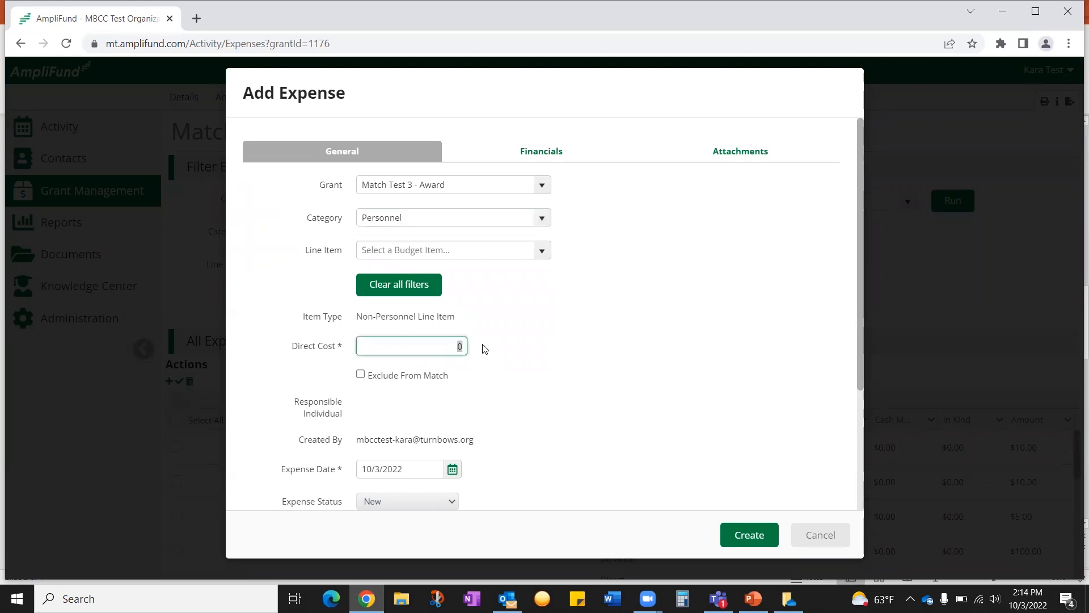
text(10.00)
key(BackSpace)
key(BackSpace)
key(BackSpace)
key(BackSpace)
key(BackSpace)
text(100.00)
Set the Personnel expense's date to 5/31/2022
scroll(487, 355, down, 1)
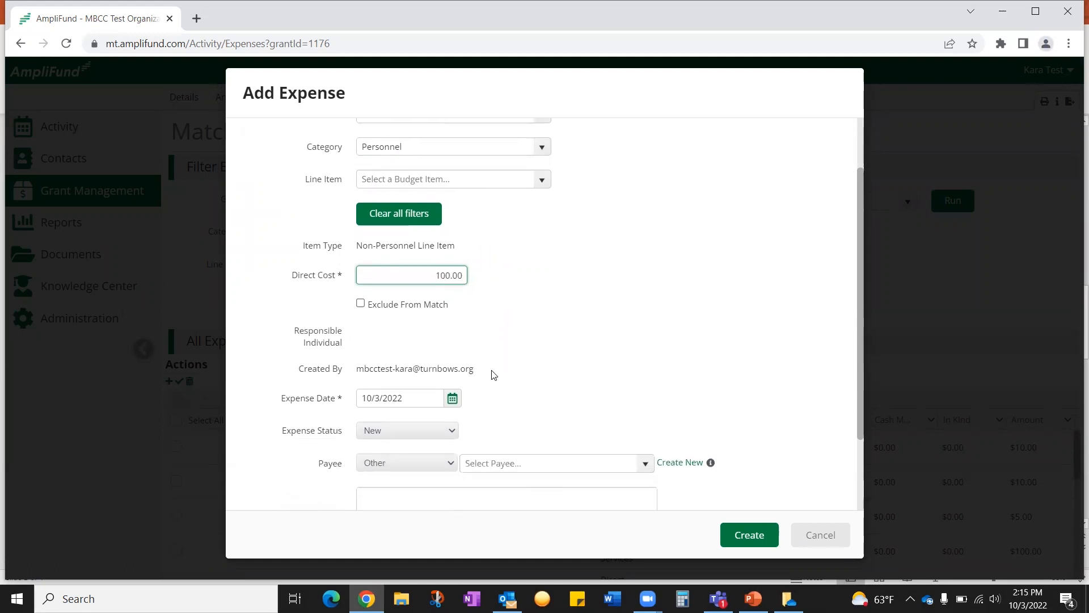
click(459, 399)
click(368, 209)
click(369, 209)
click(369, 209)
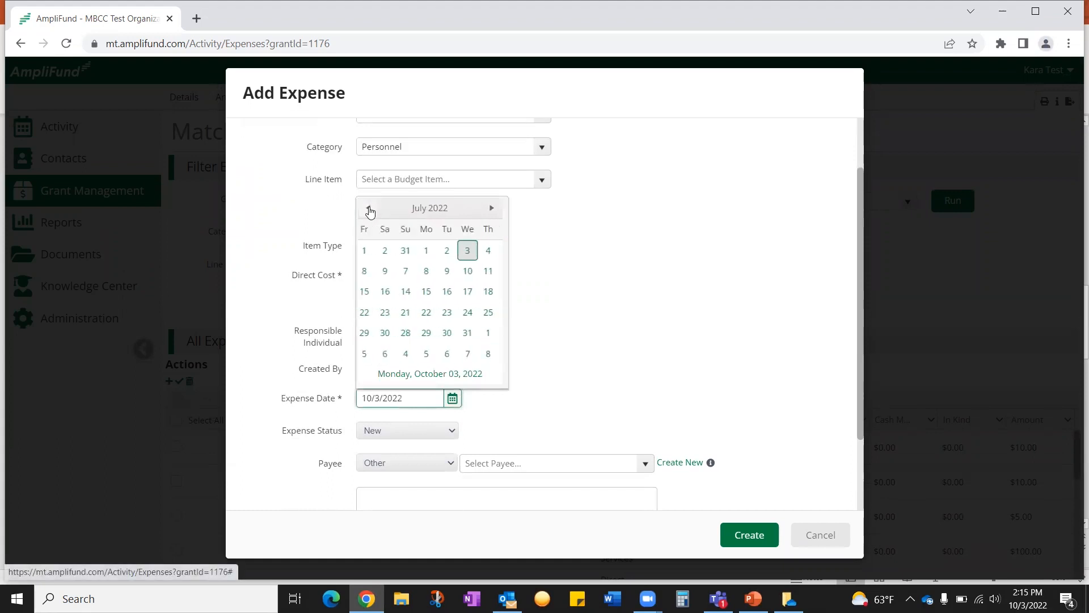
click(369, 208)
click(370, 210)
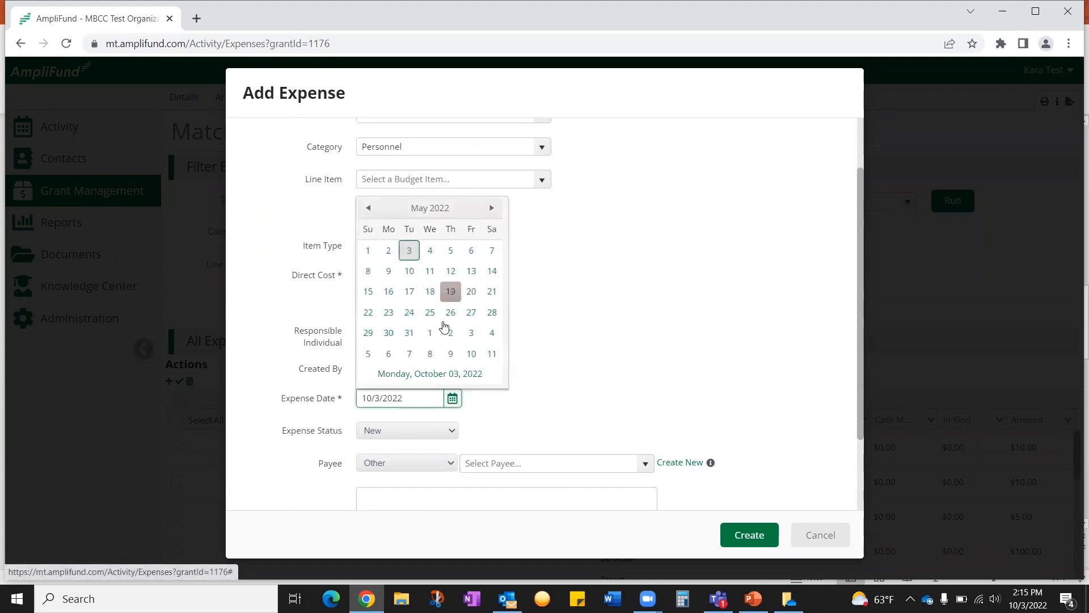
click(412, 335)
scroll(572, 338, down, 2)
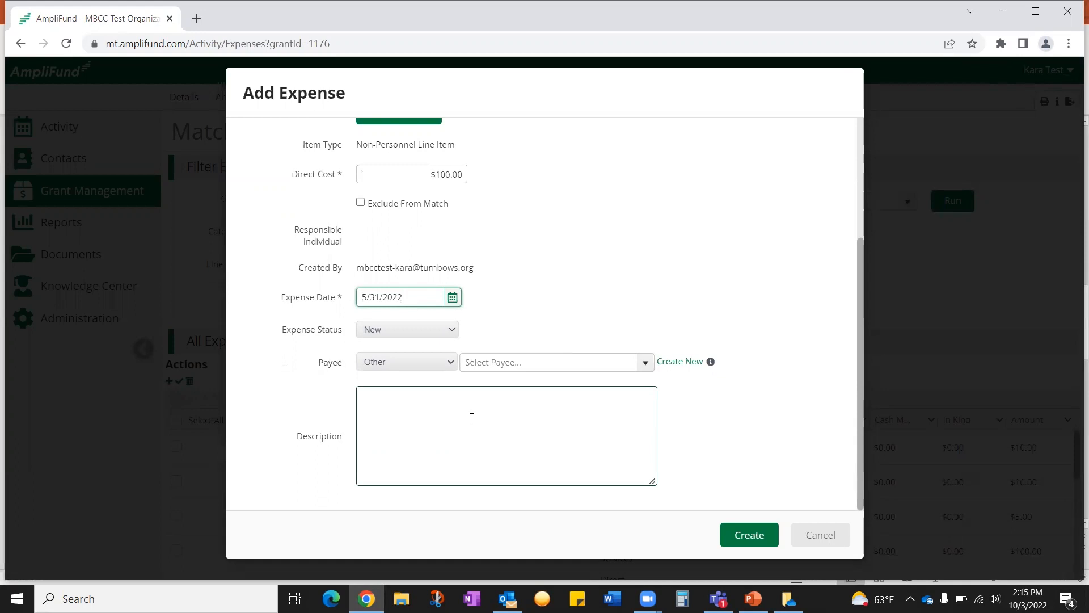
click(420, 411)
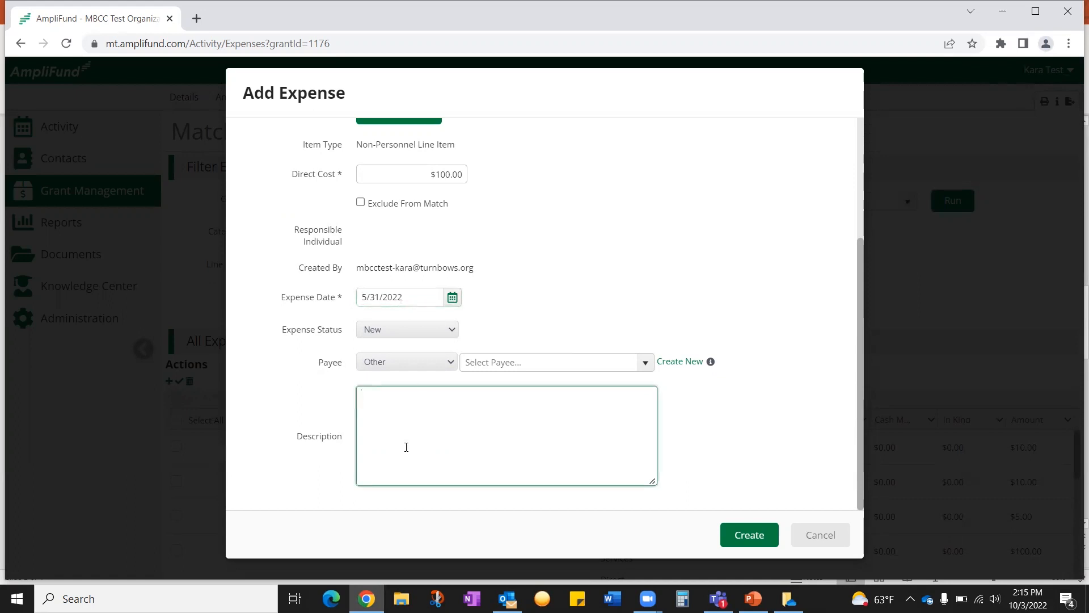
Attach the file Personnel 5.31.22.pdf to the Personnel expense
scroll(406, 447, up, 3)
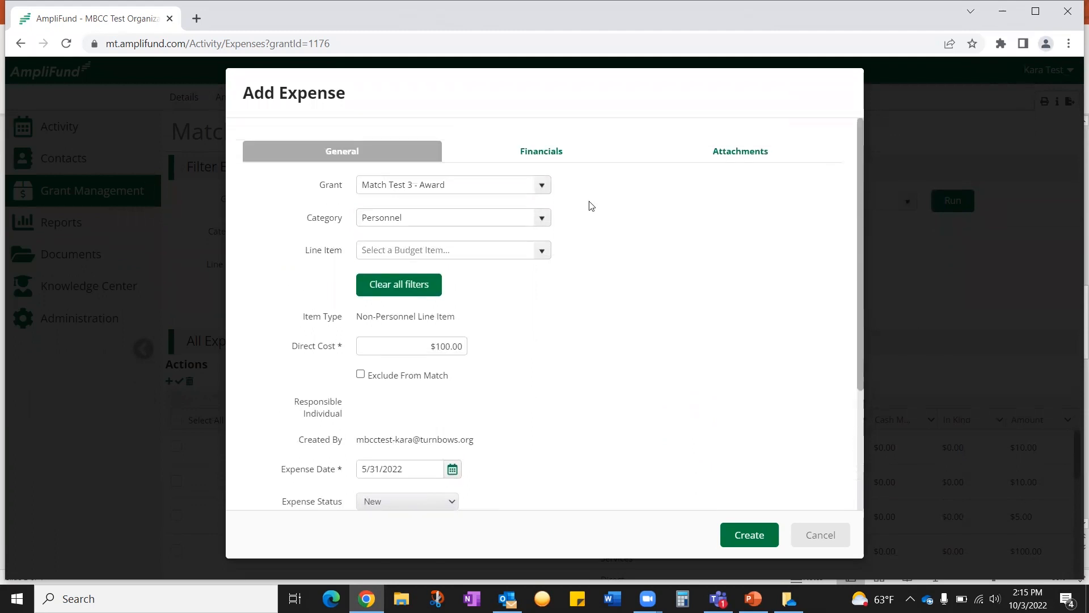
click(543, 152)
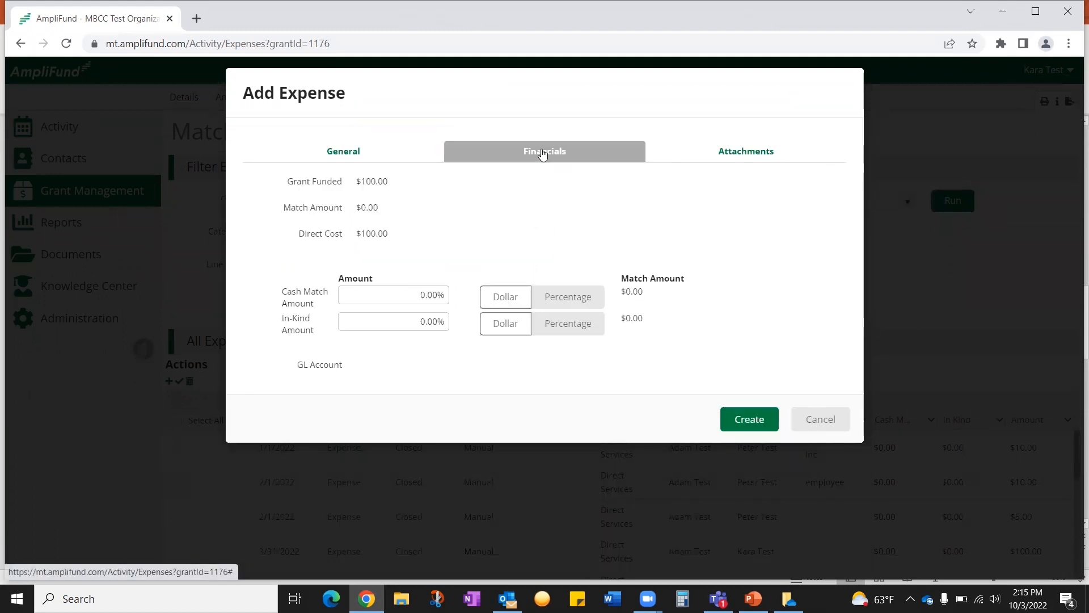
click(764, 159)
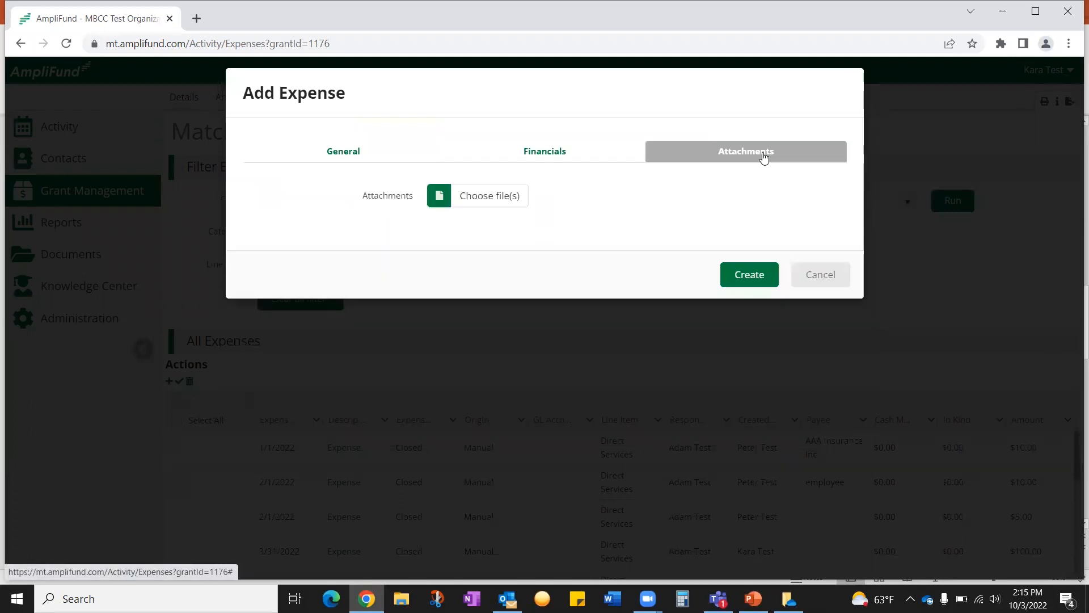
click(441, 197)
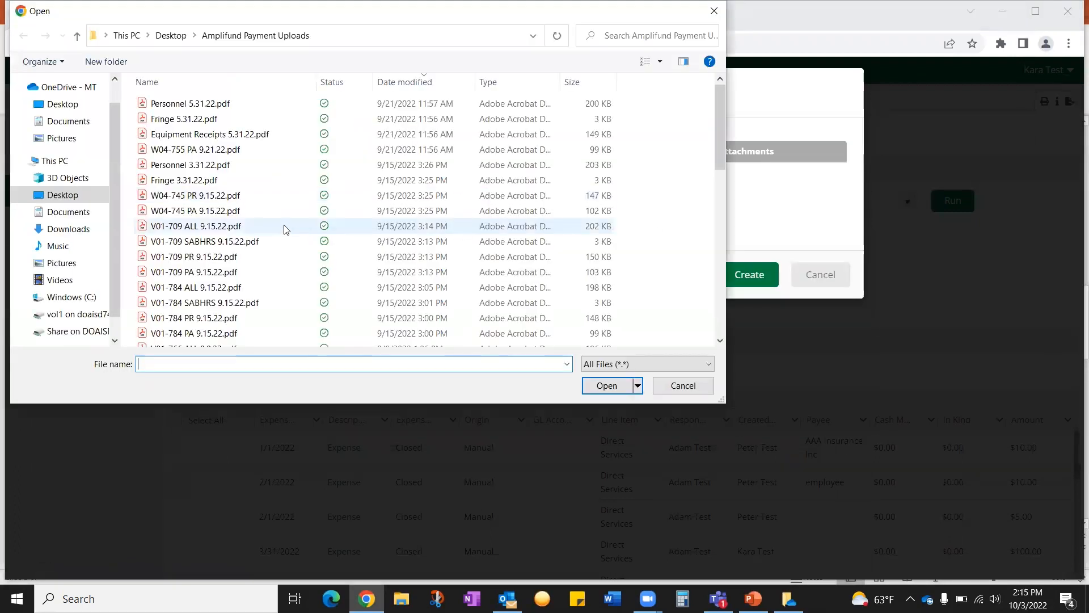
click(186, 105)
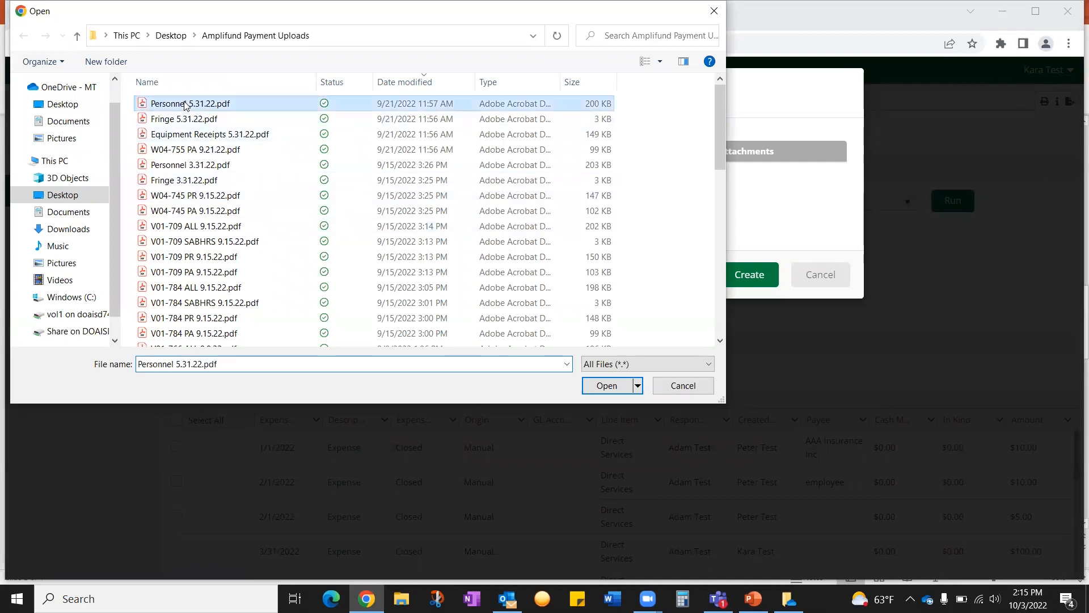
click(605, 385)
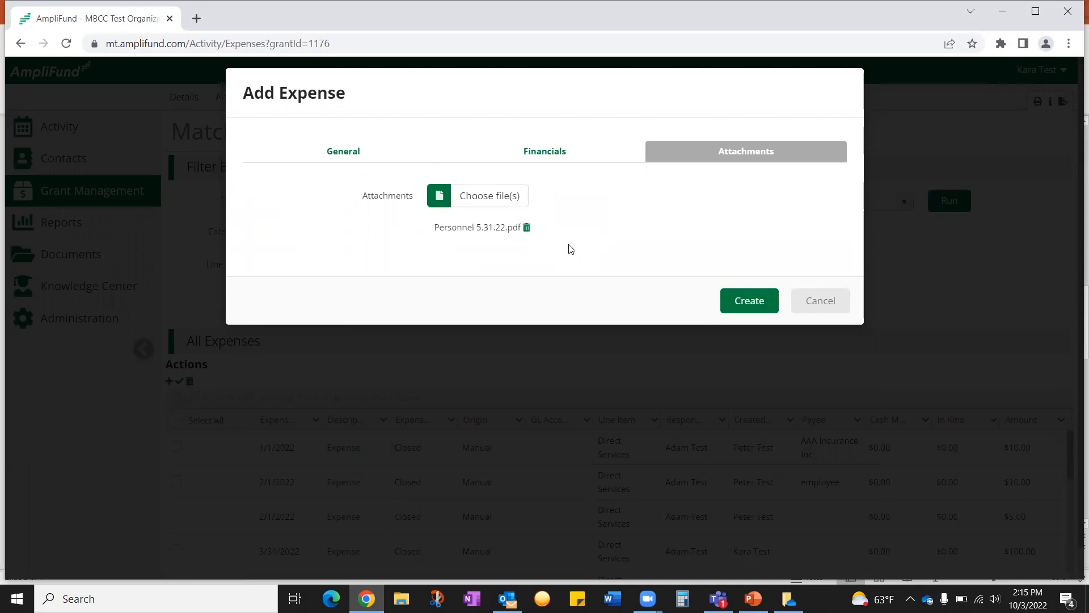
Try to create the Personnel expense without a line item selected
click(354, 154)
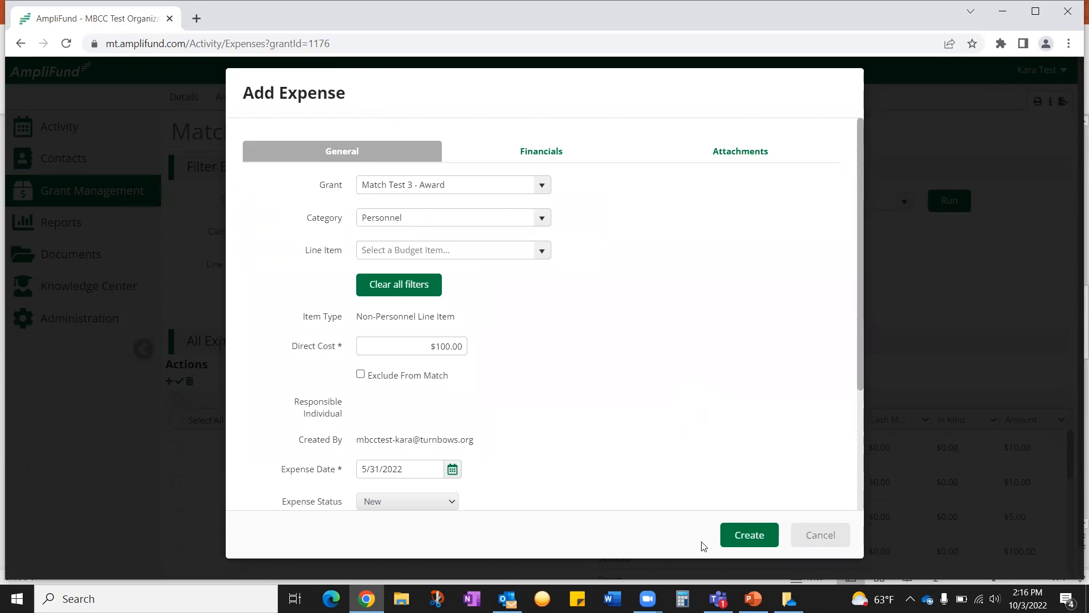
click(757, 535)
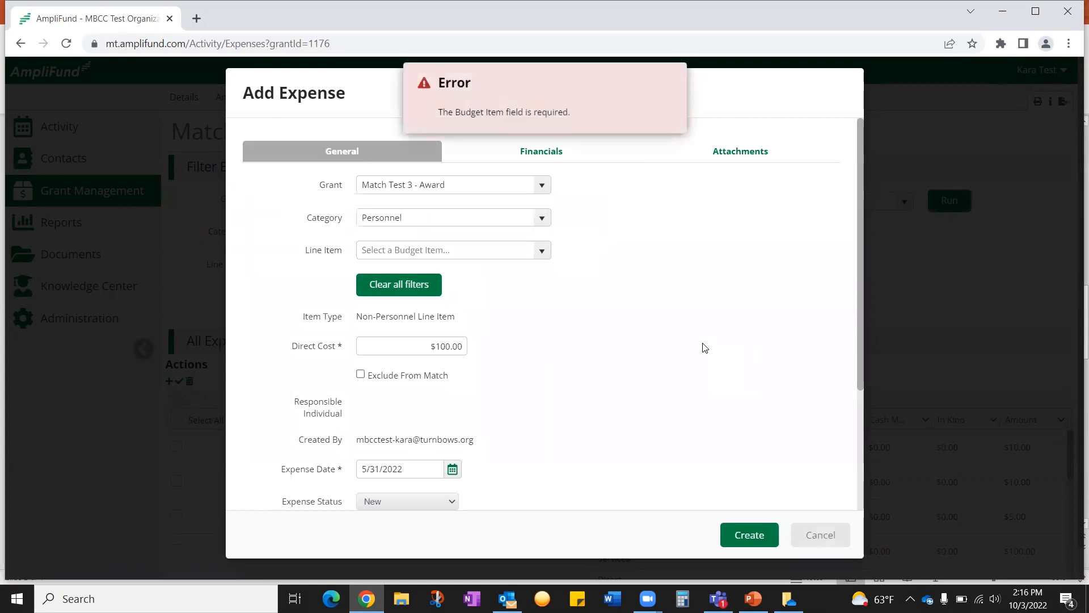
mouse_move(507, 130)
click(669, 84)
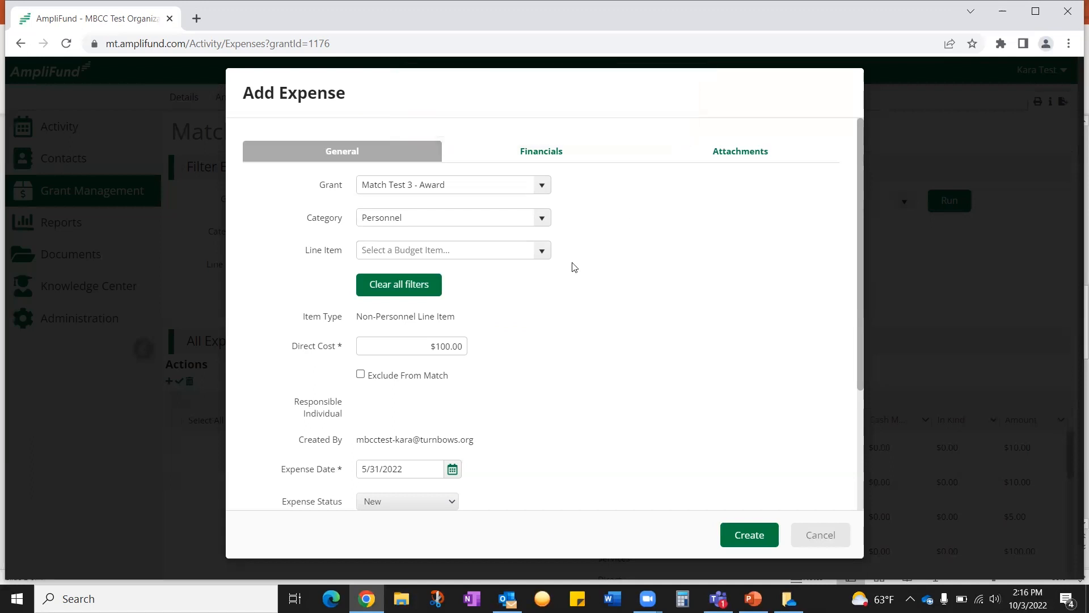
Assign the Direct Services line item to the Personnel expense and create the expense
click(543, 251)
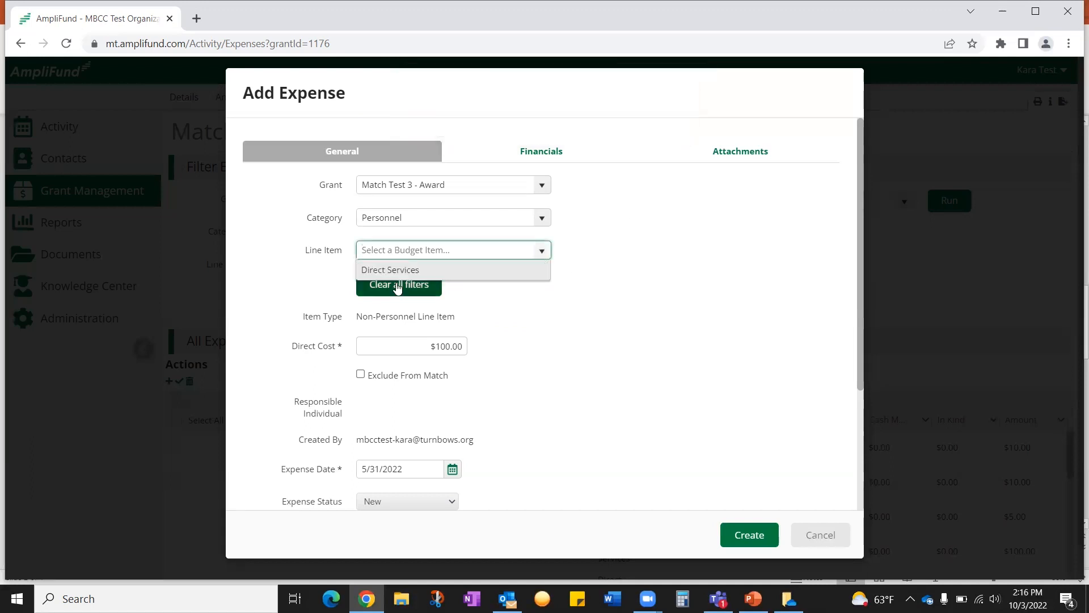
click(389, 274)
click(523, 321)
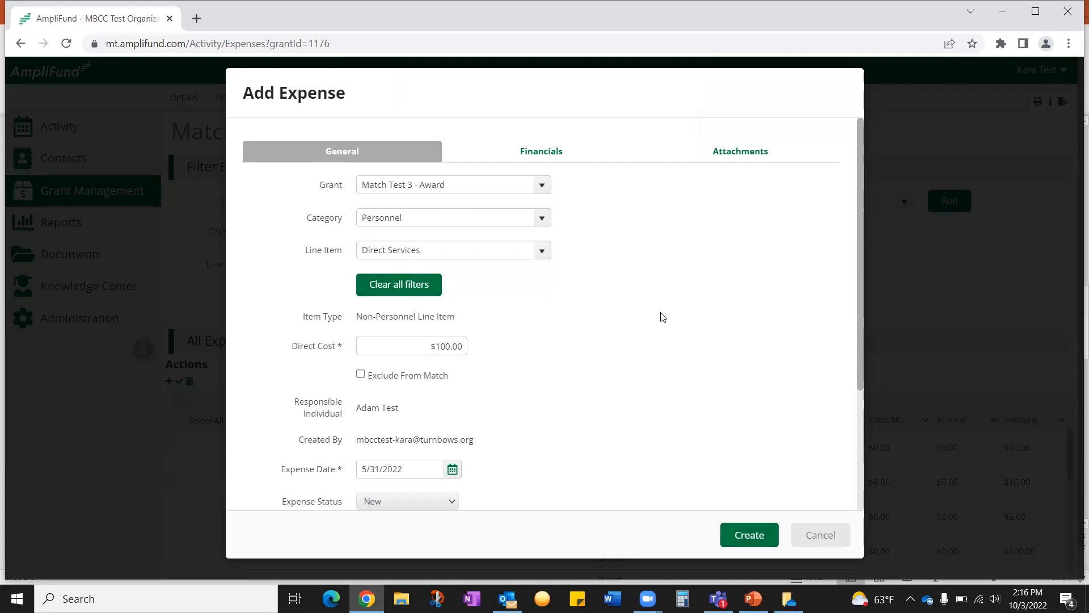
click(744, 536)
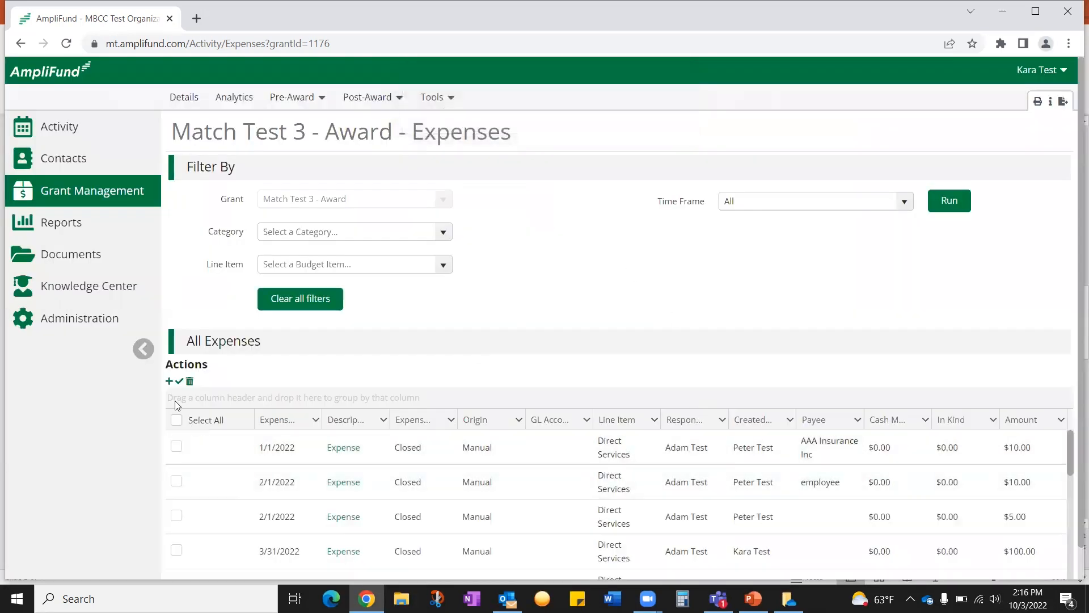
Start another expense with category Fringe Benefits, line item Direct Services and a direct cost of $20.00
click(169, 382)
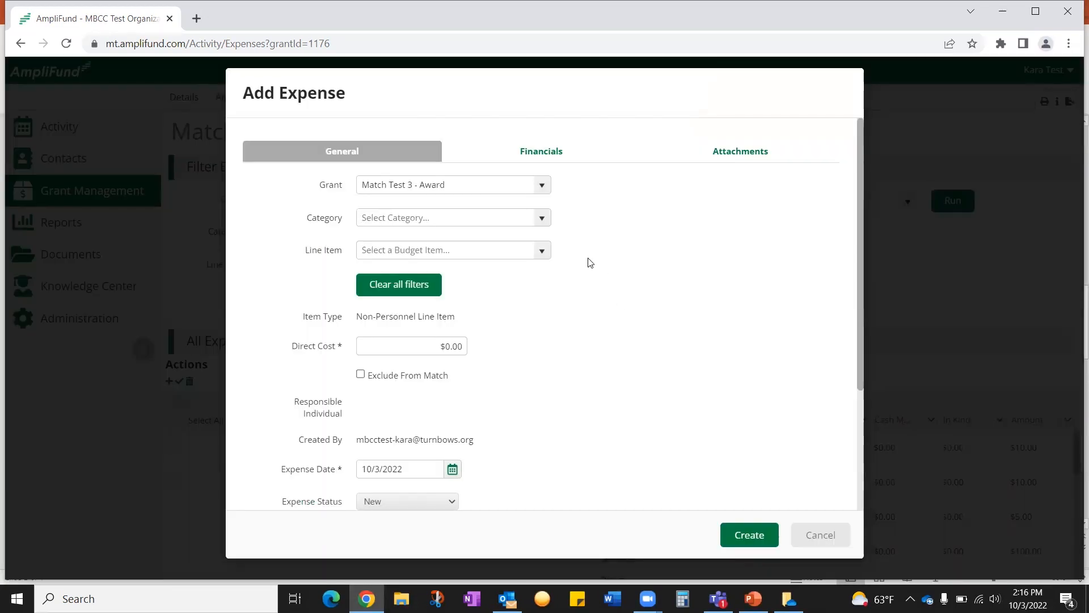
click(543, 221)
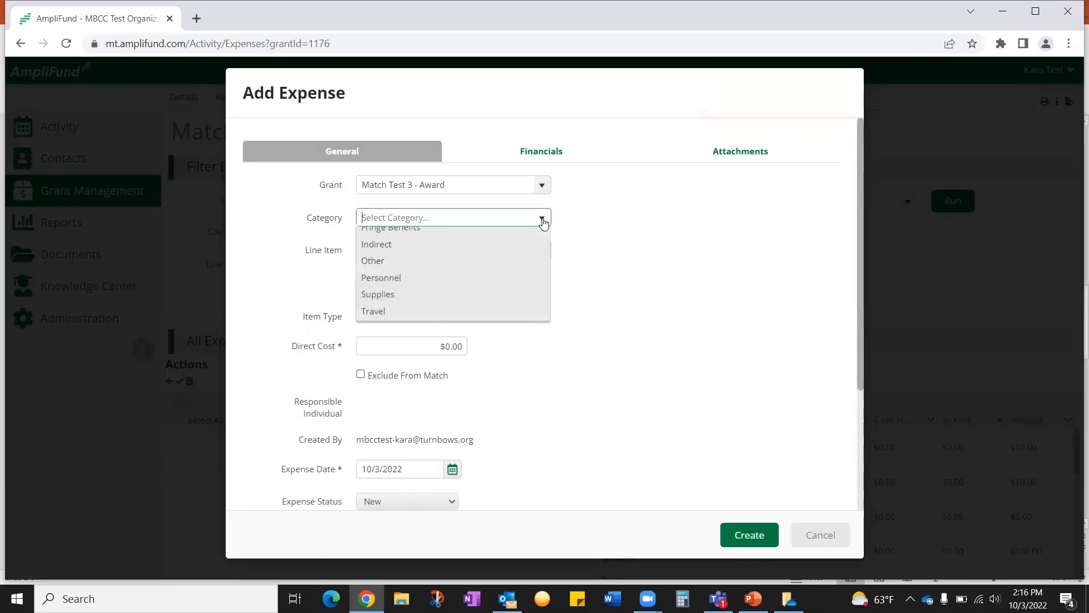
click(470, 271)
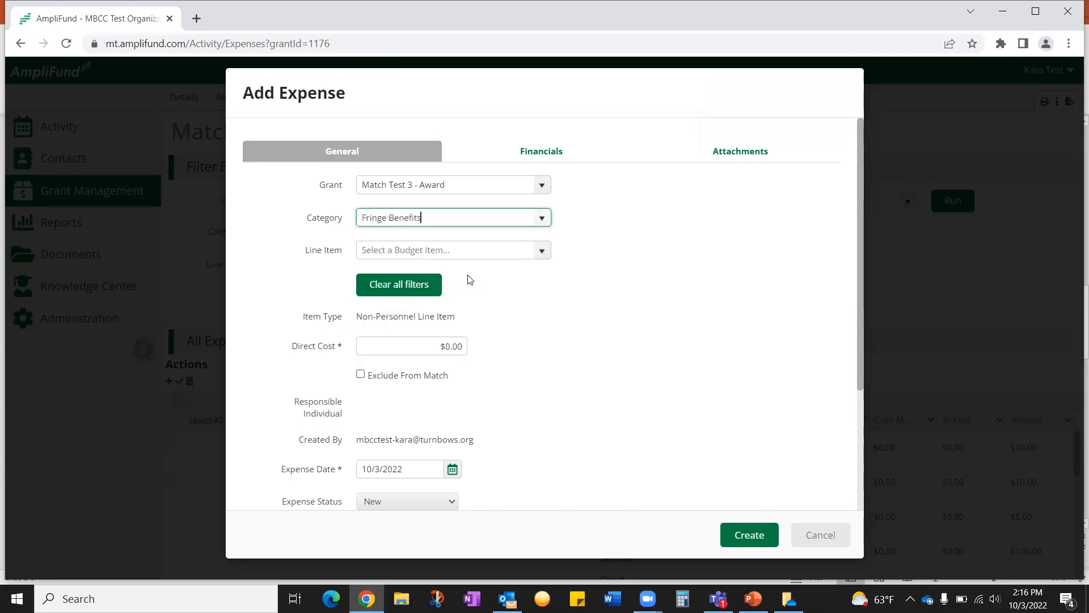
click(541, 250)
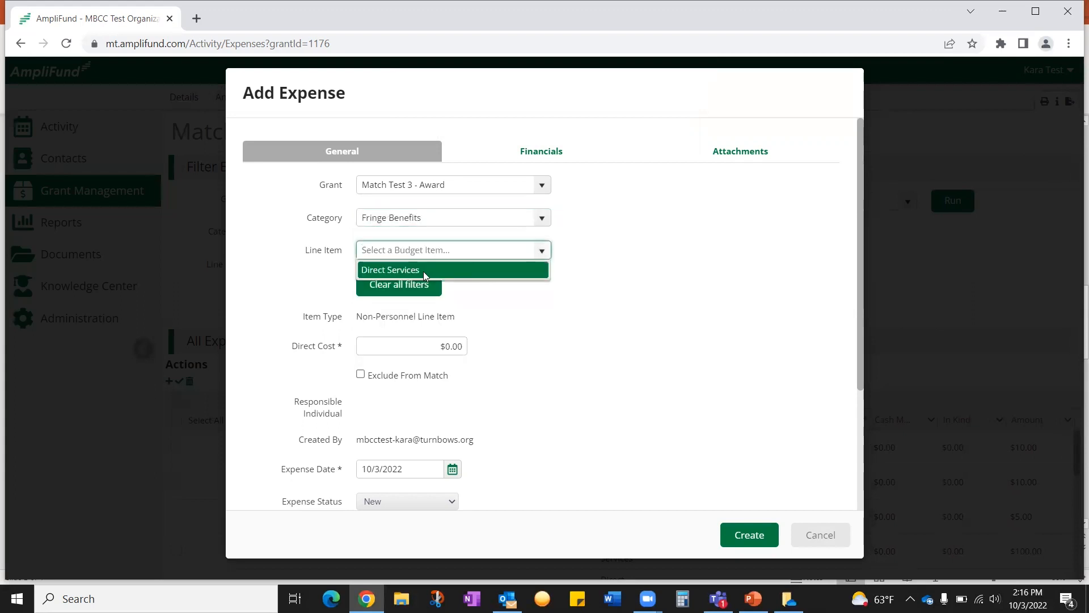
click(423, 271)
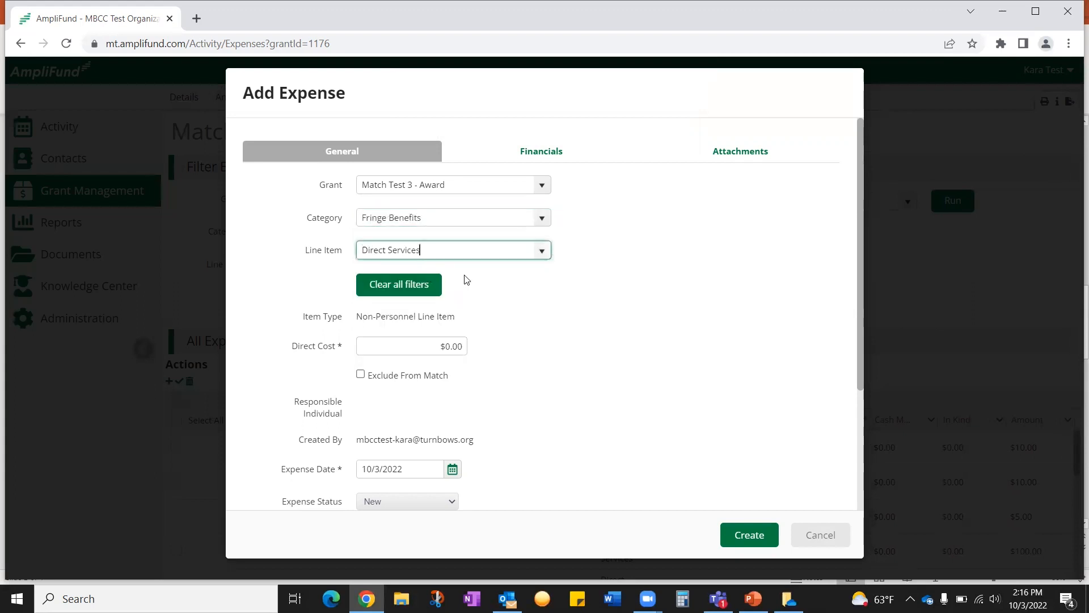
click(444, 348)
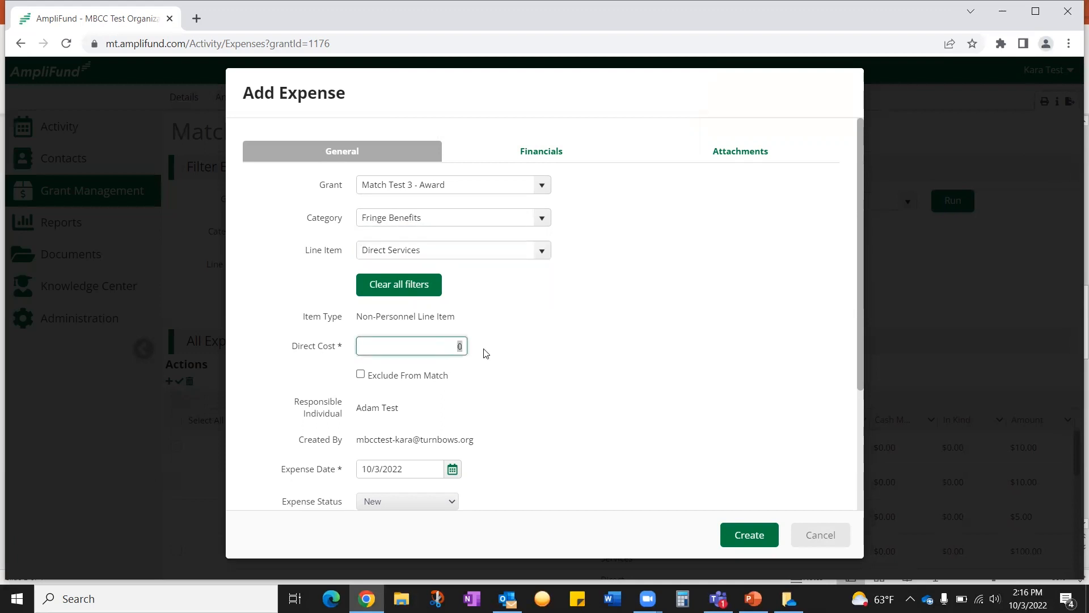
text(20.00)
Set the Fringe Benefits expense's date to 5/31/2022
click(452, 471)
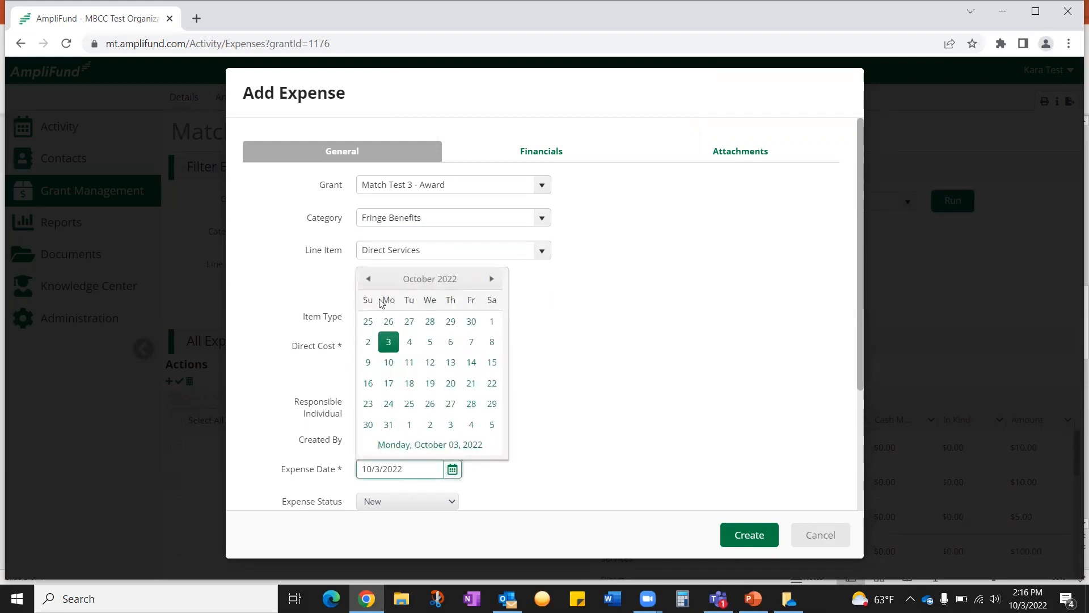
click(367, 278)
click(367, 278)
click(368, 279)
click(368, 278)
click(367, 279)
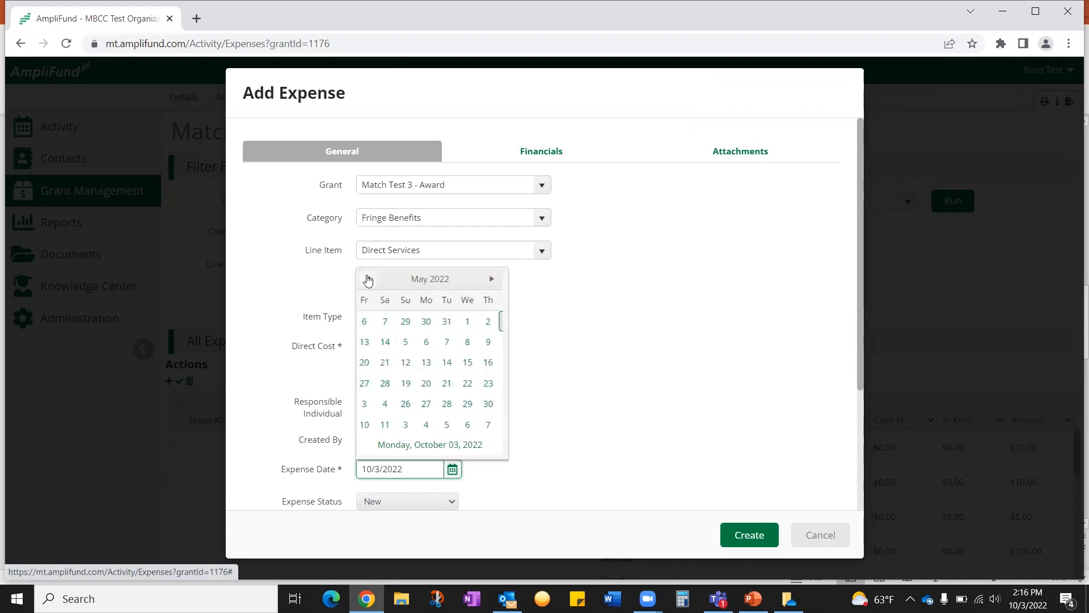
click(409, 404)
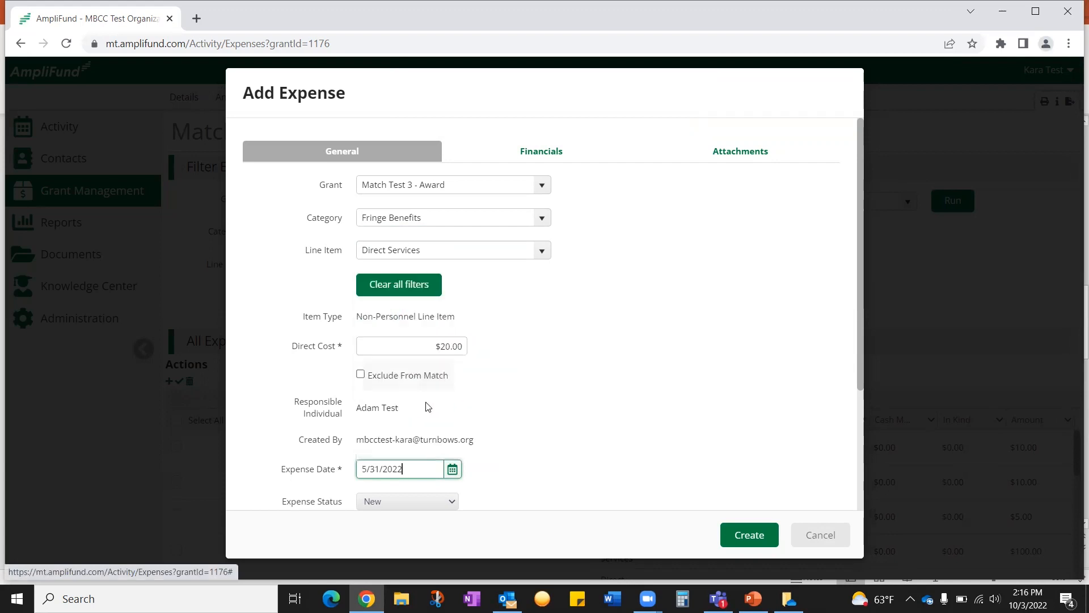
click(514, 419)
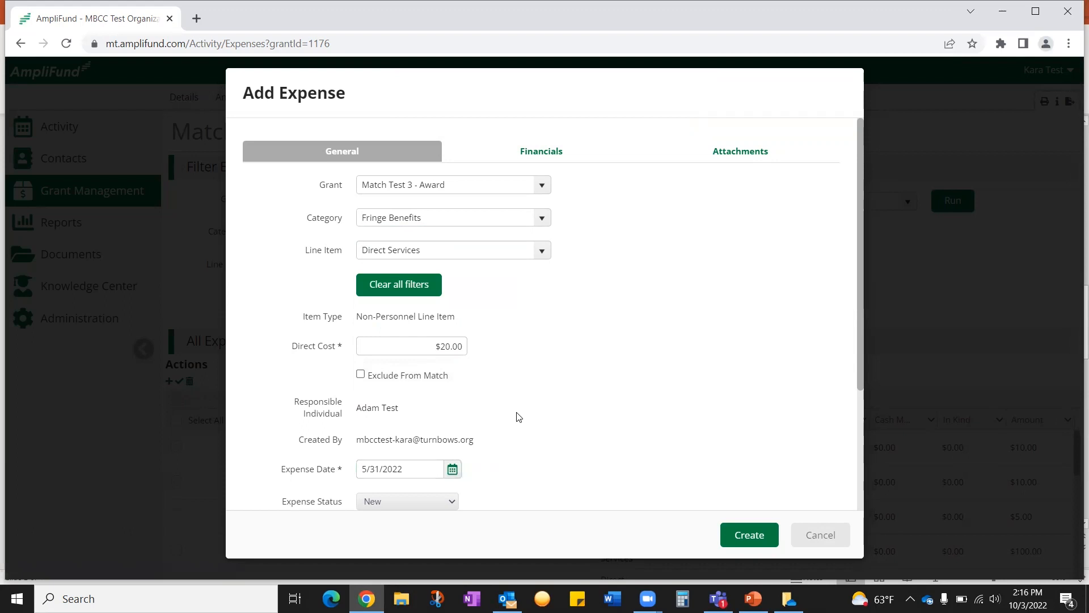
scroll(514, 418, down, 3)
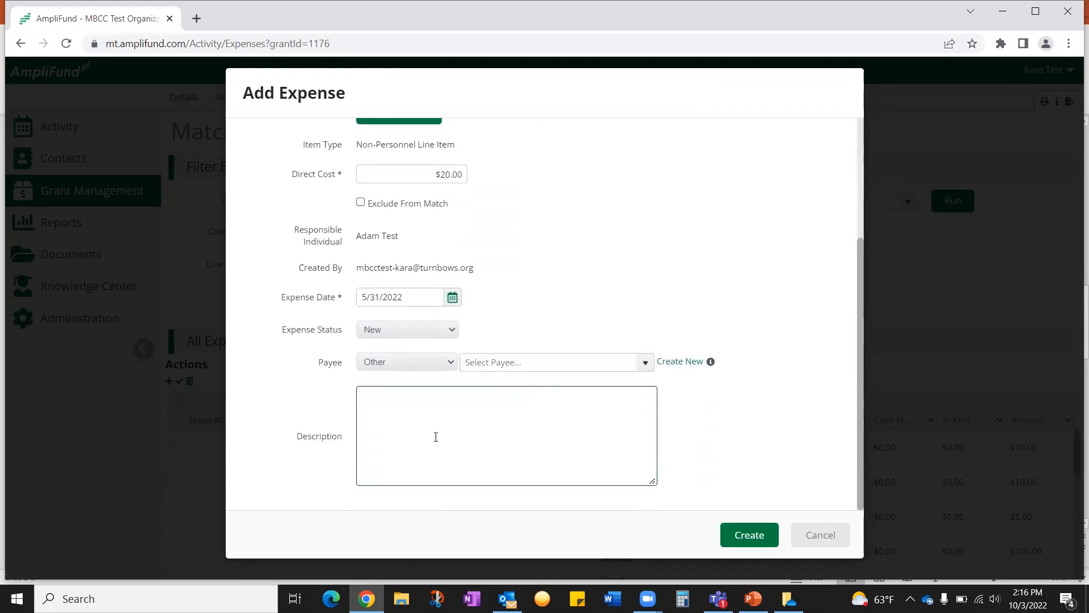
Attach the file Fringe 5.31.22.pdf to the Fringe Benefits expense and return to its general details
scroll(436, 437, up, 3)
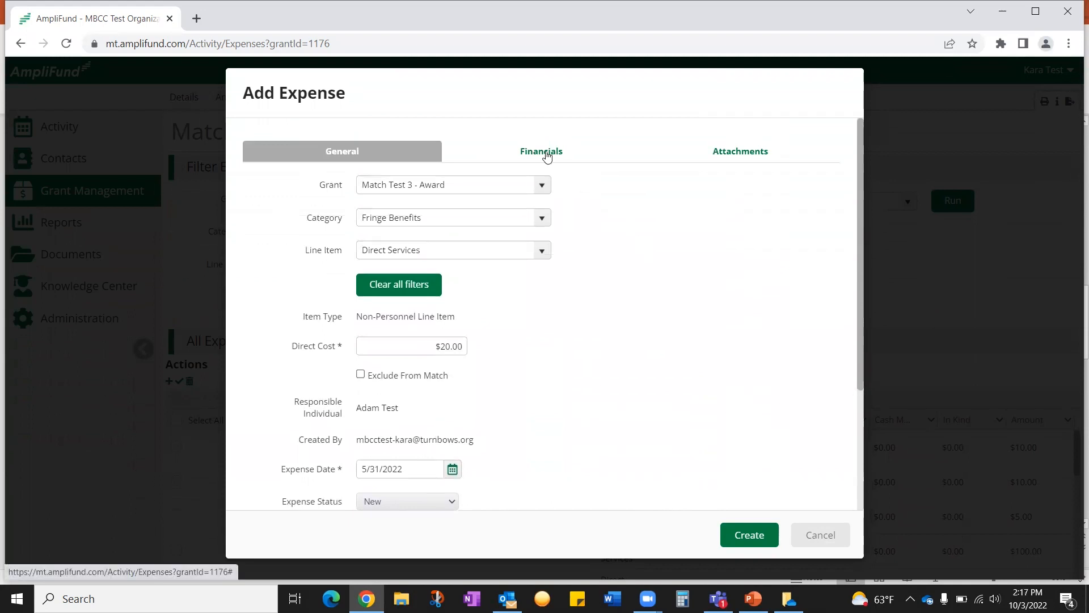
click(547, 155)
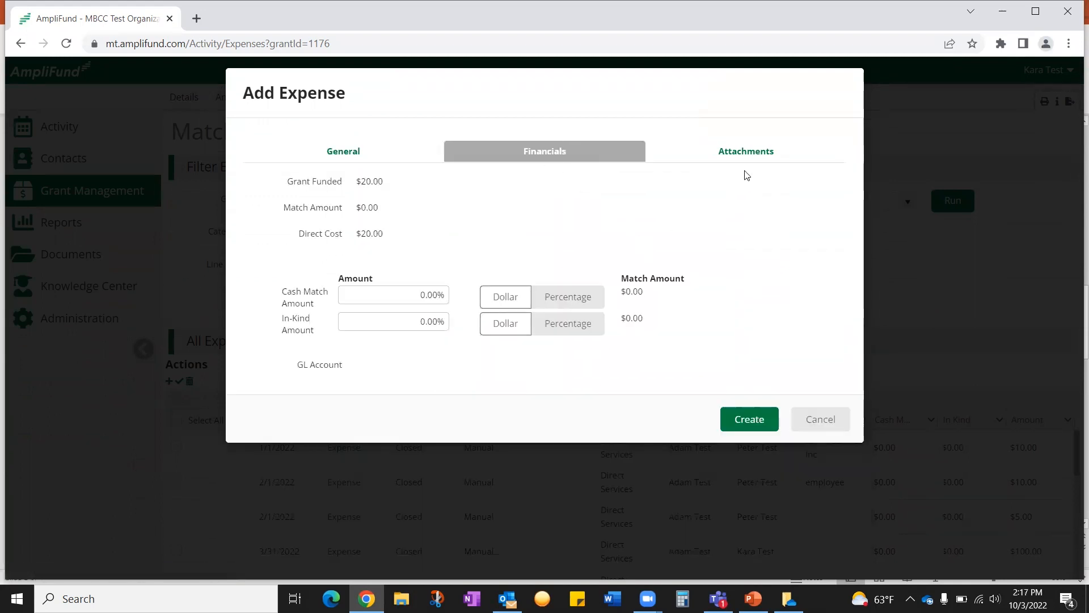
click(751, 156)
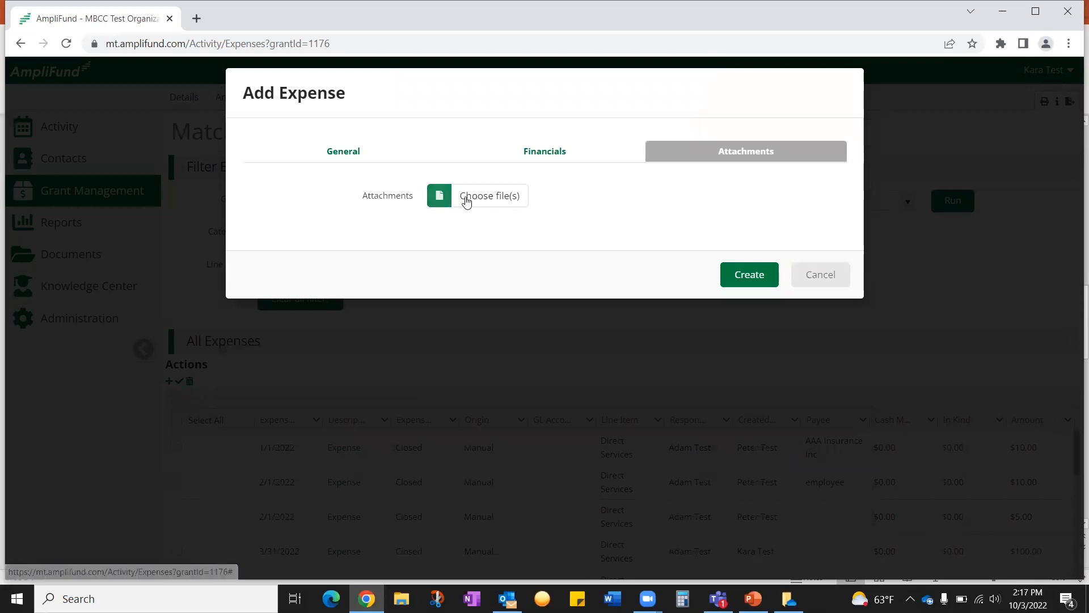
click(440, 198)
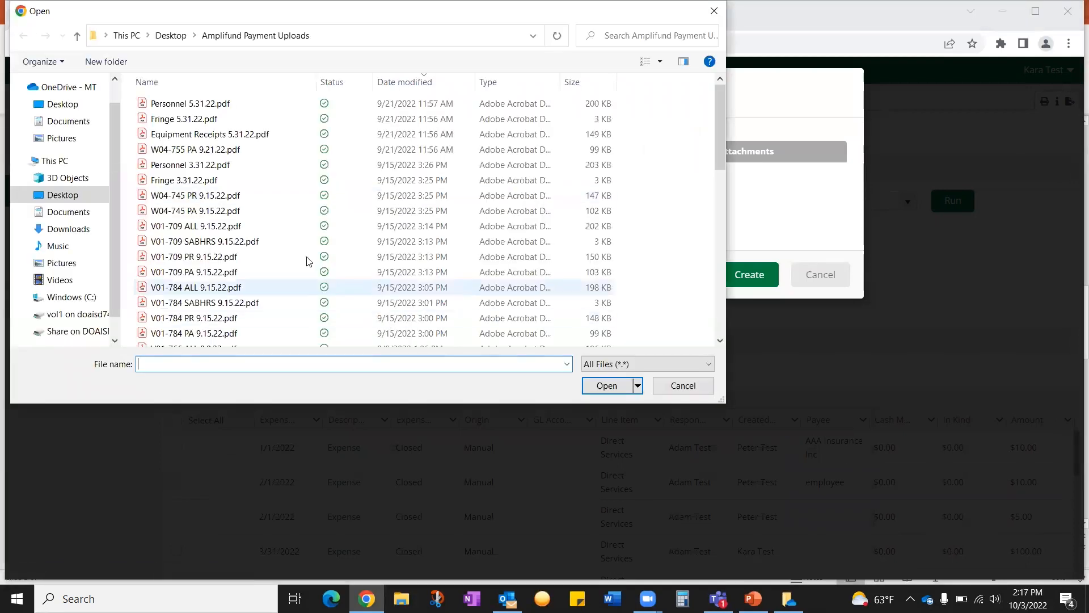
click(185, 119)
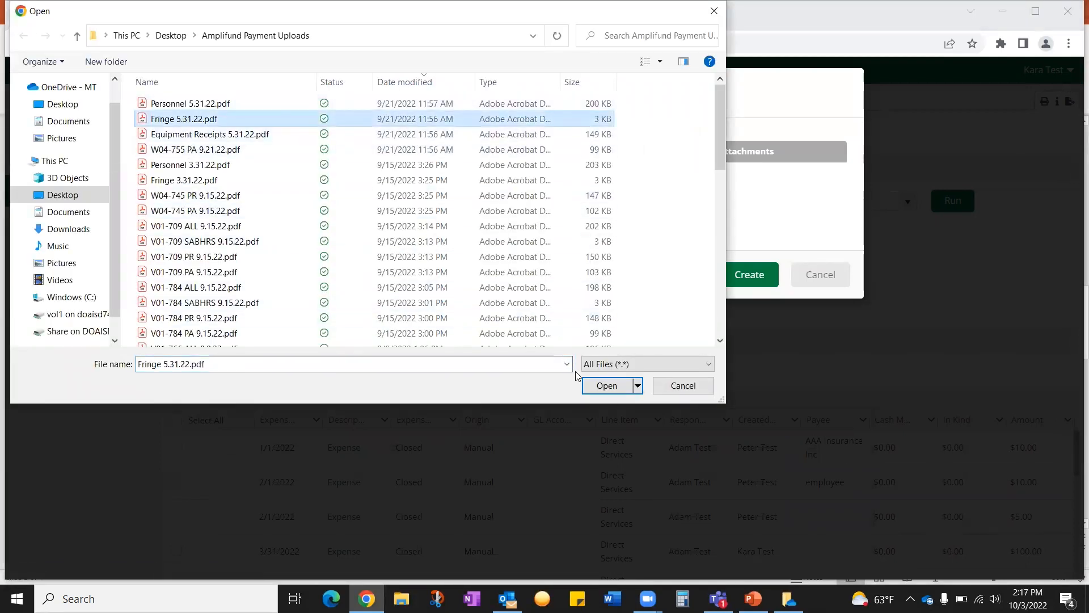
click(606, 385)
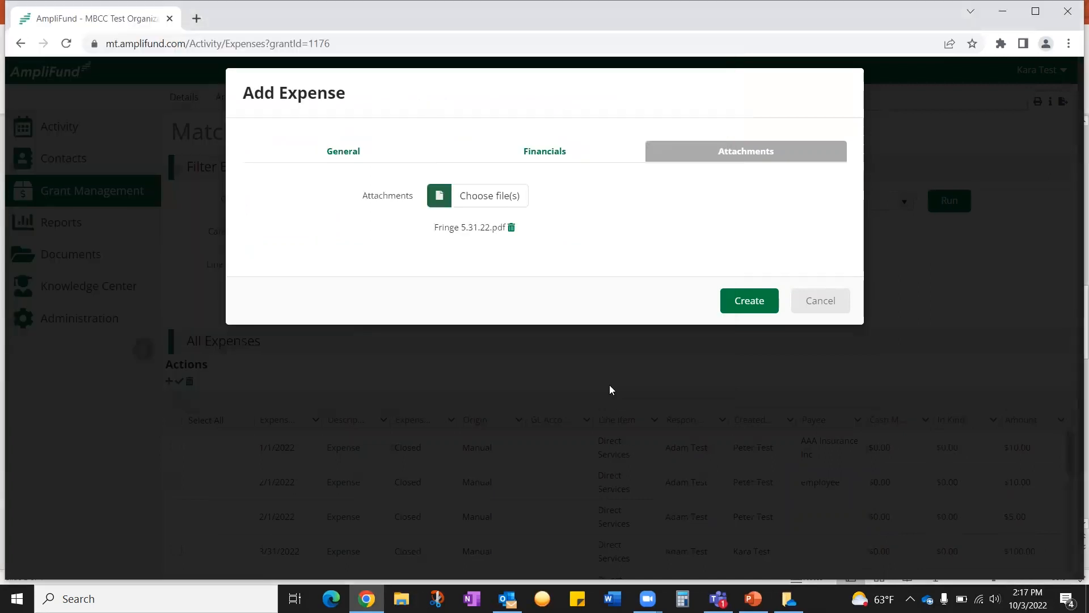
click(343, 152)
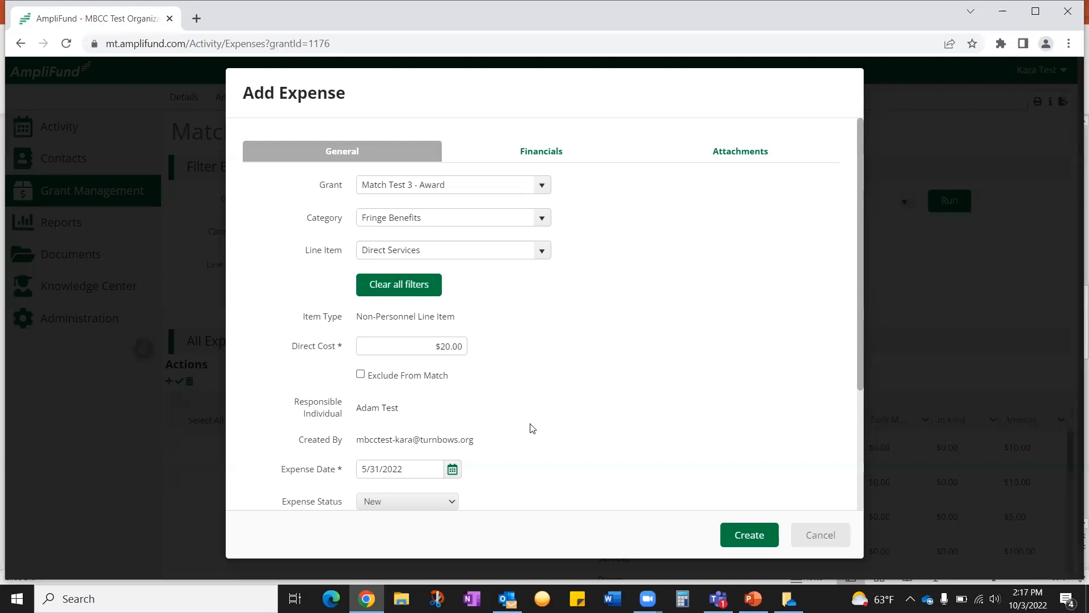
Check the remaining general details of the Fringe Benefits expense and create the expense
scroll(552, 369, down, 1)
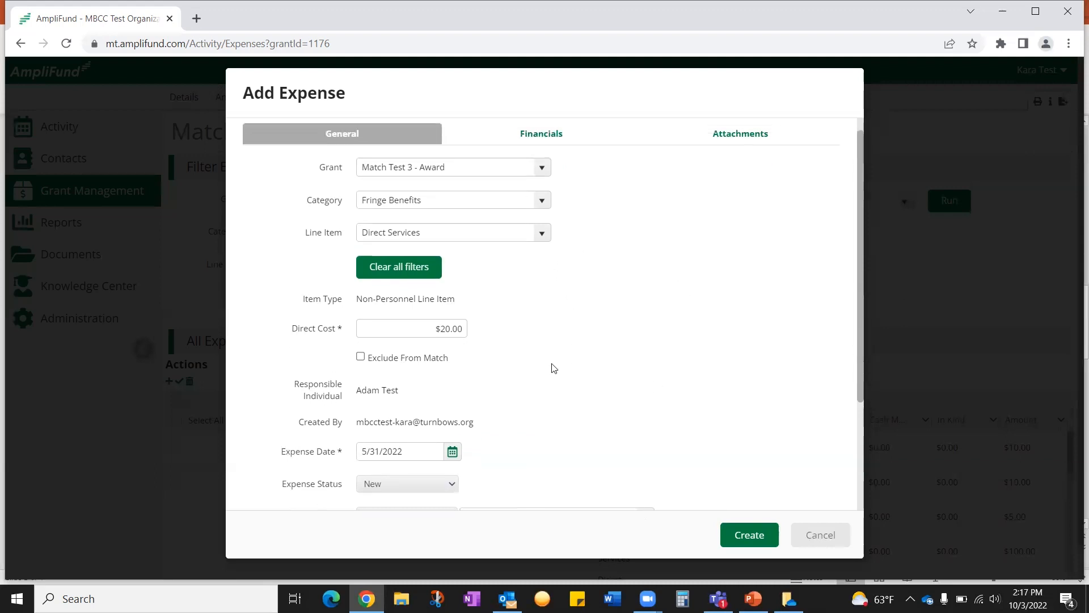
scroll(551, 369, down, 1)
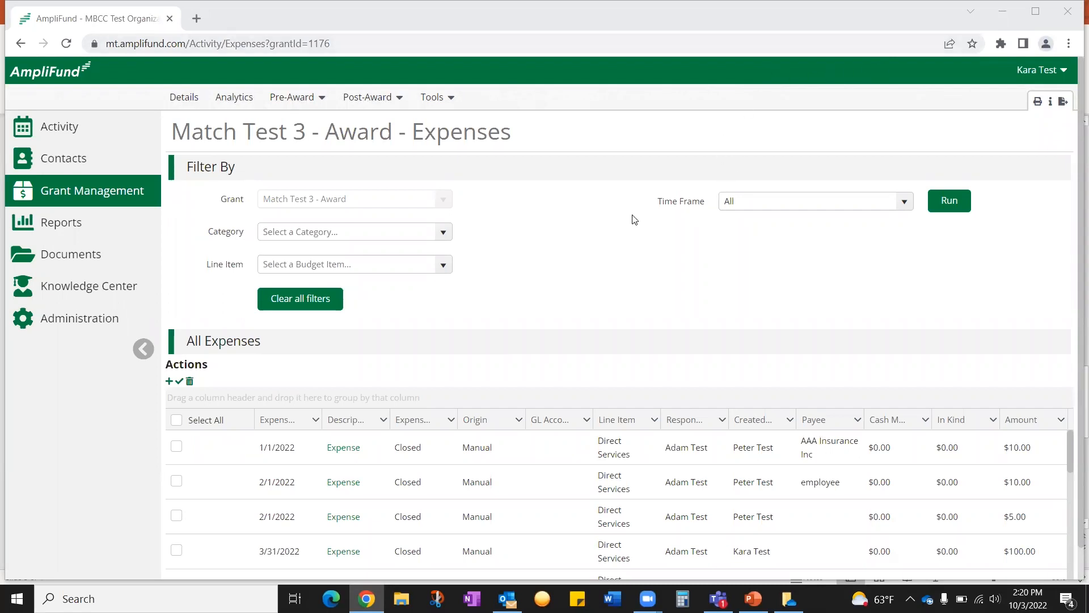
Open the Reporting Periods of the Match Test 3 - Award grant
click(369, 100)
mouse_move(377, 204)
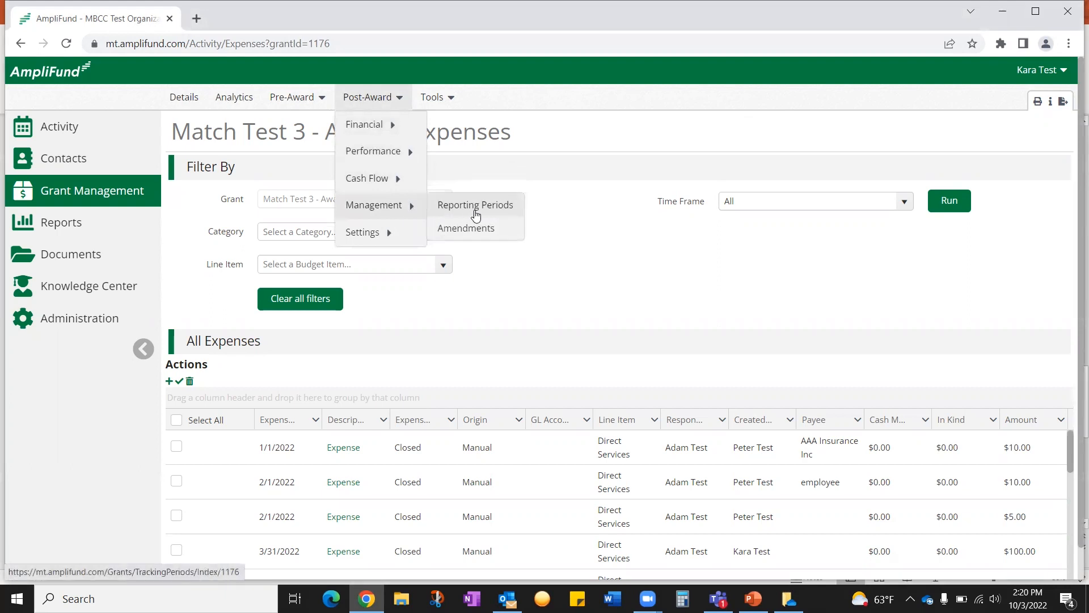
click(475, 208)
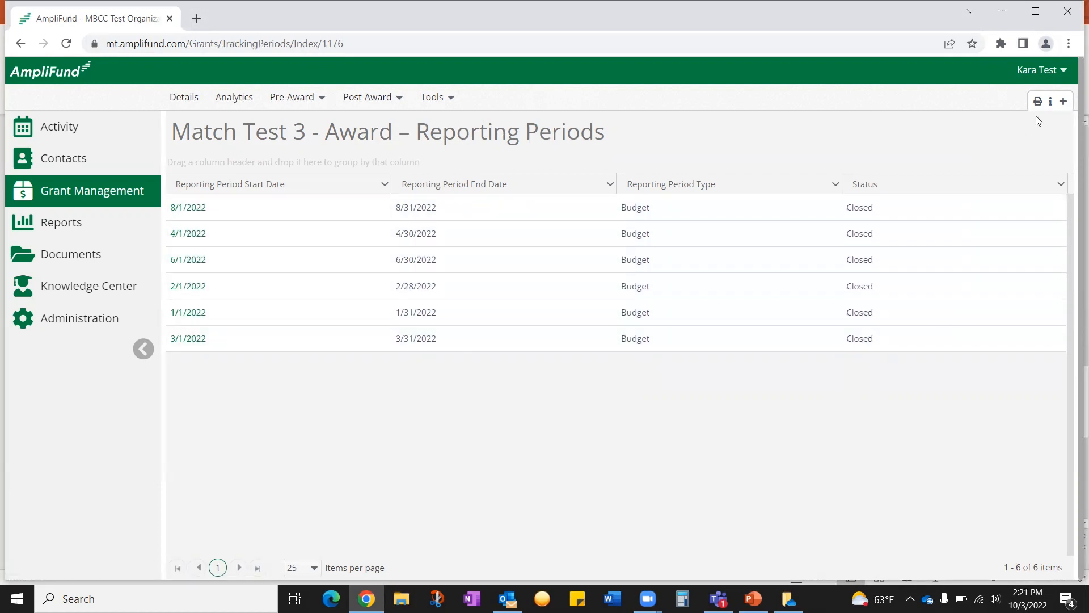
Create a reporting period for Expenses covering 05/01/2022-05/31/2022 and save it
click(1064, 104)
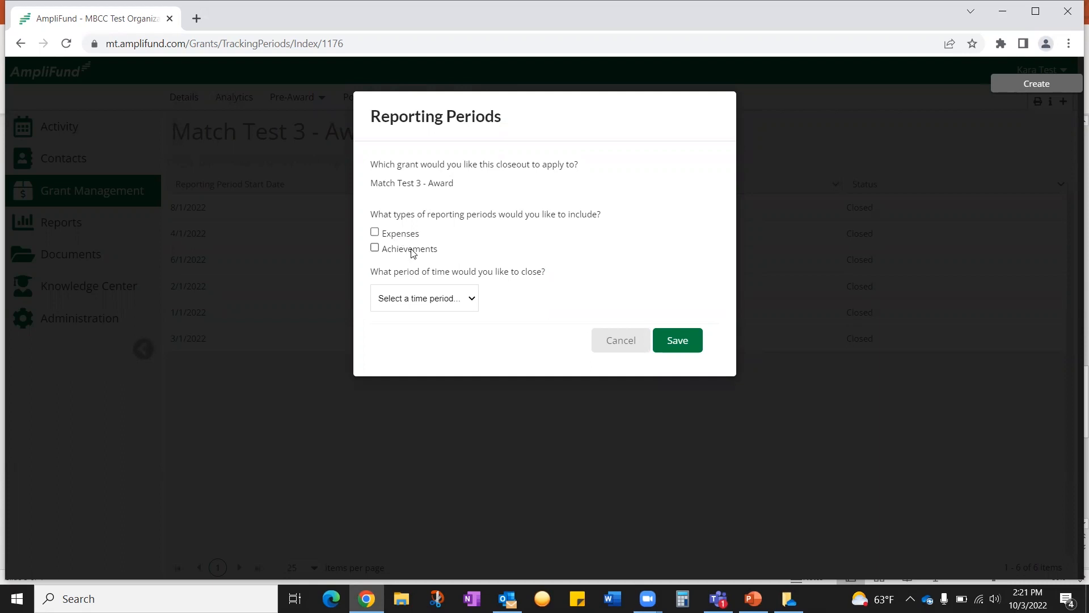
click(375, 233)
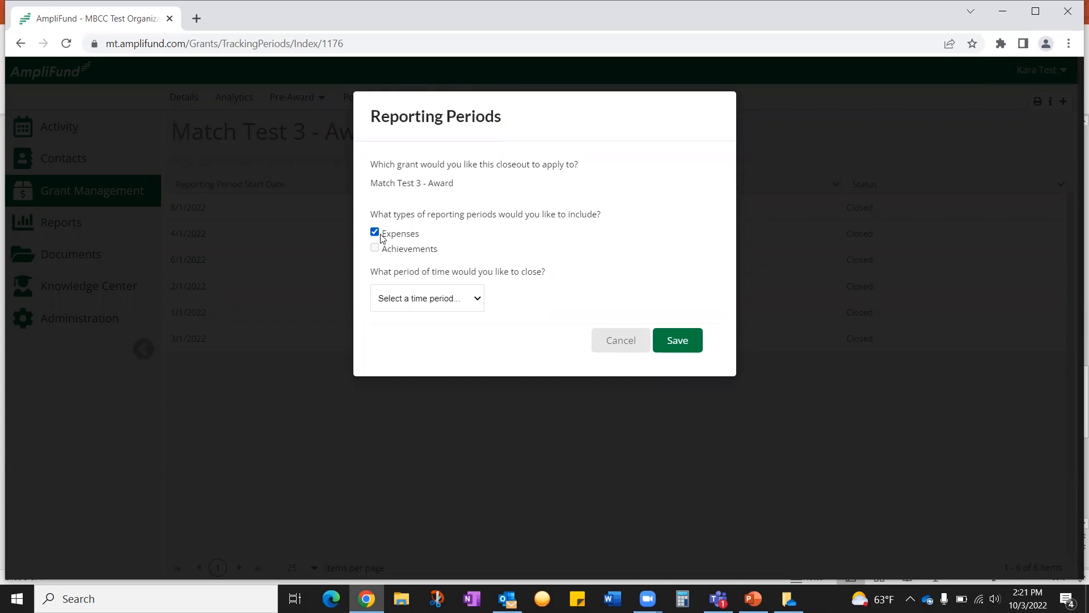
click(476, 300)
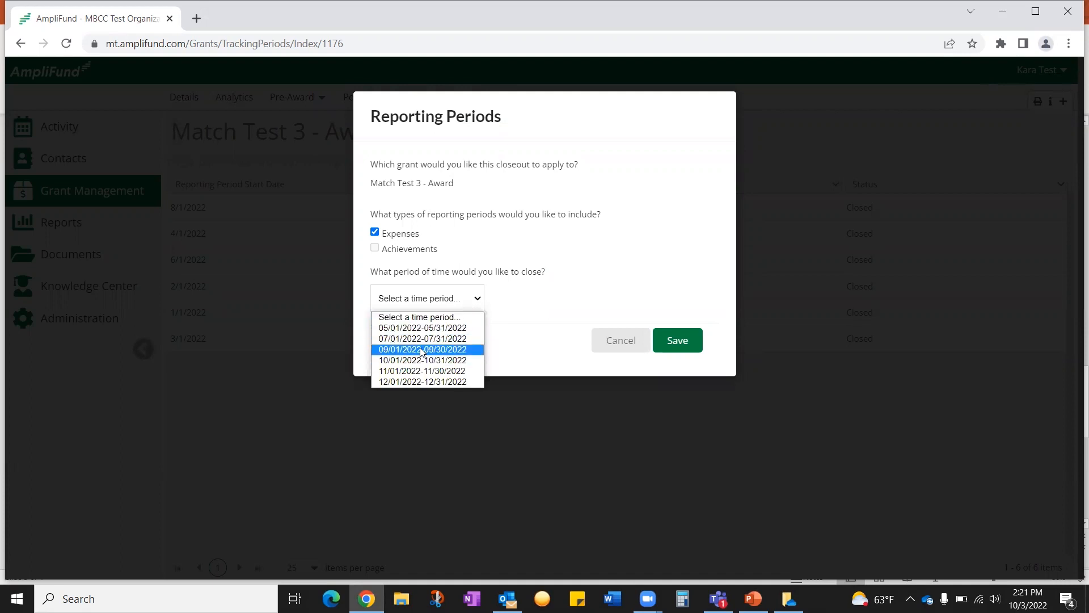
click(420, 328)
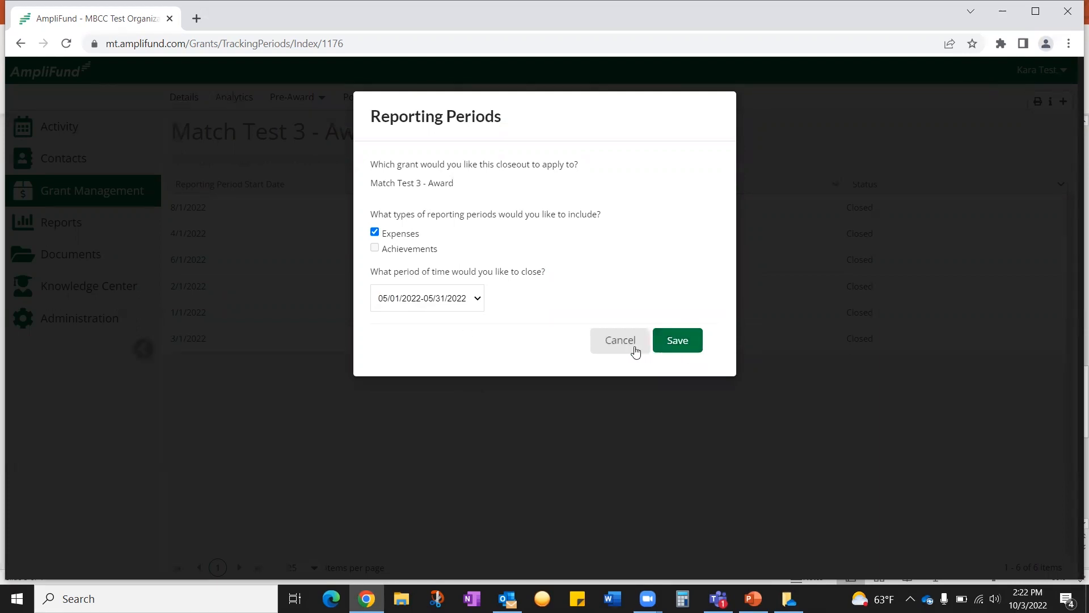
click(676, 348)
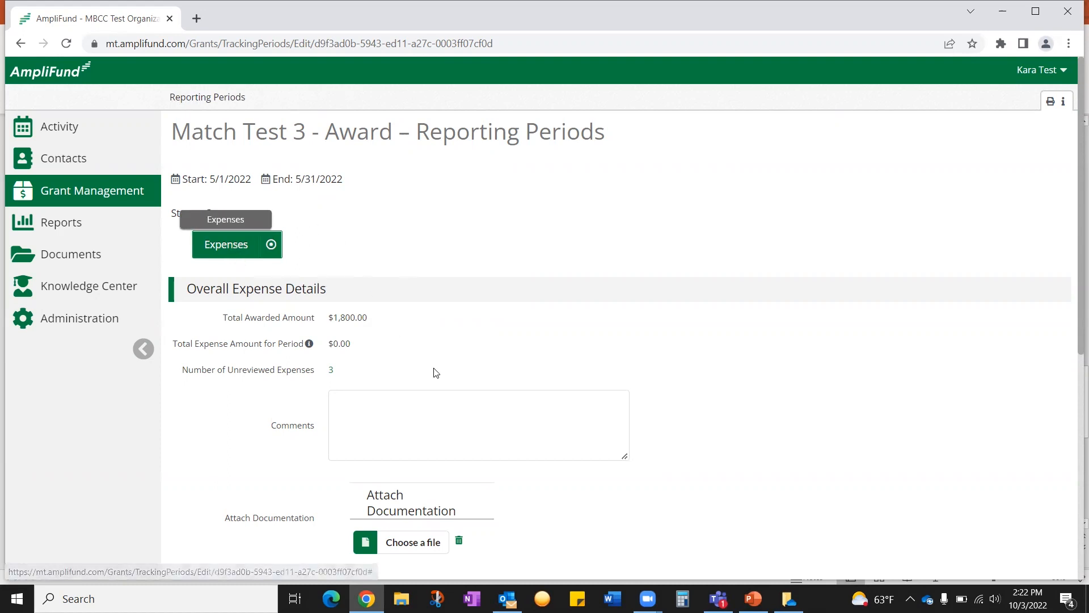
Review the May reporting period's overall expense details, expenses analytics and expenses closeout categories
scroll(454, 340, down, 2)
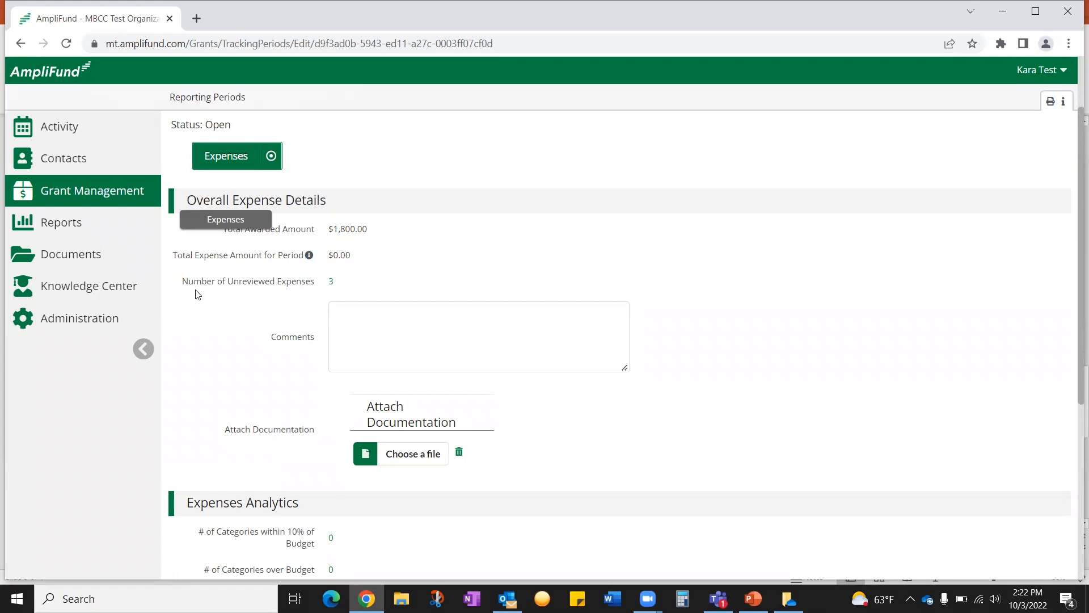
scroll(369, 270, down, 1)
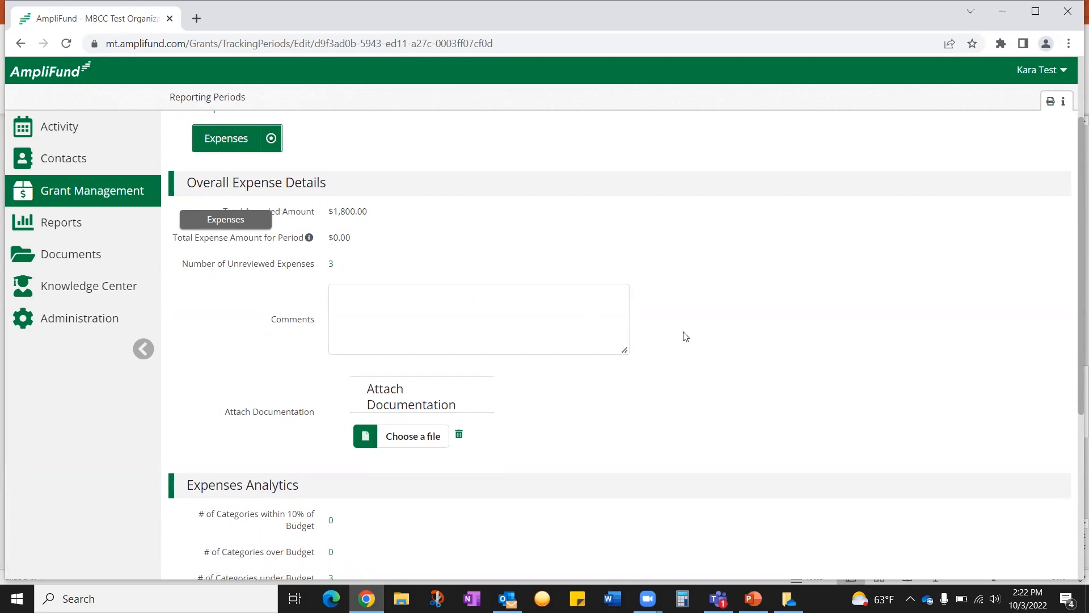
scroll(683, 335, up, 1)
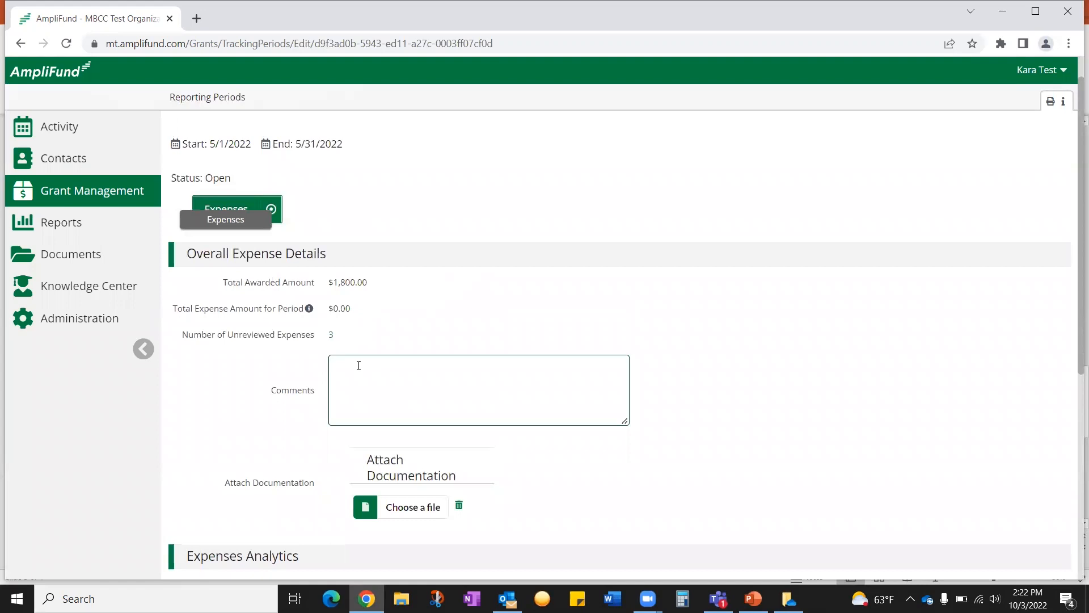
scroll(643, 368, up, 1)
scroll(643, 364, down, 1)
scroll(661, 407, up, 1)
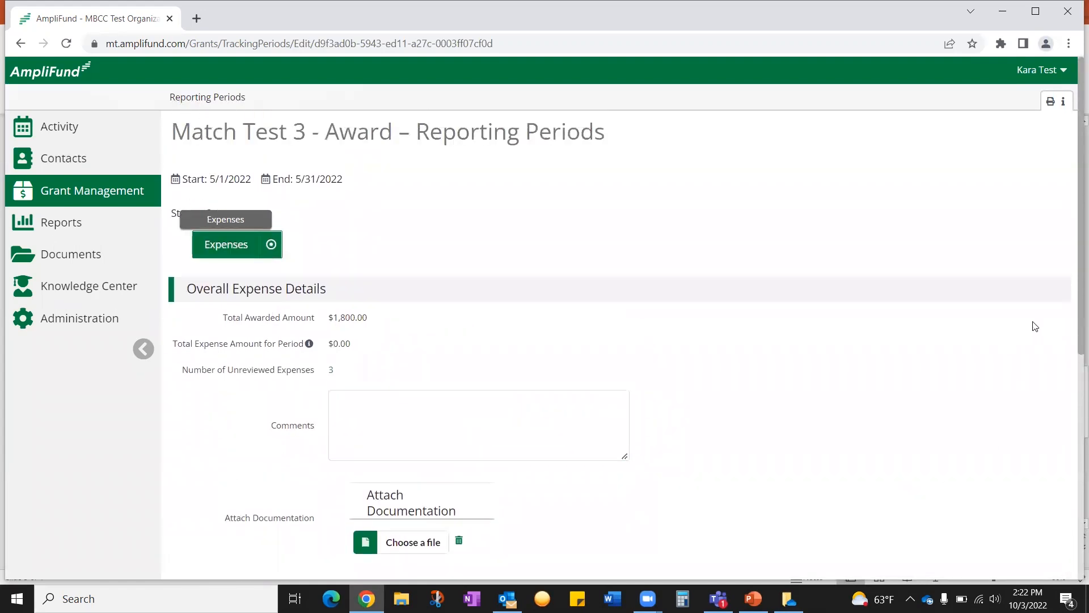
drag(1074, 316, 1077, 450)
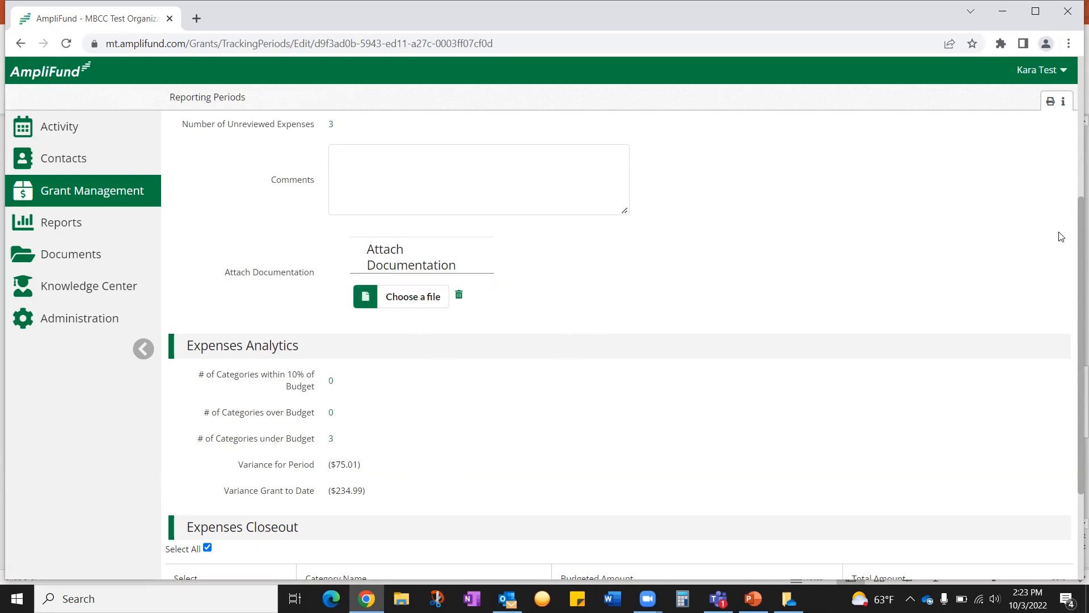
drag(1074, 222, 1065, 265)
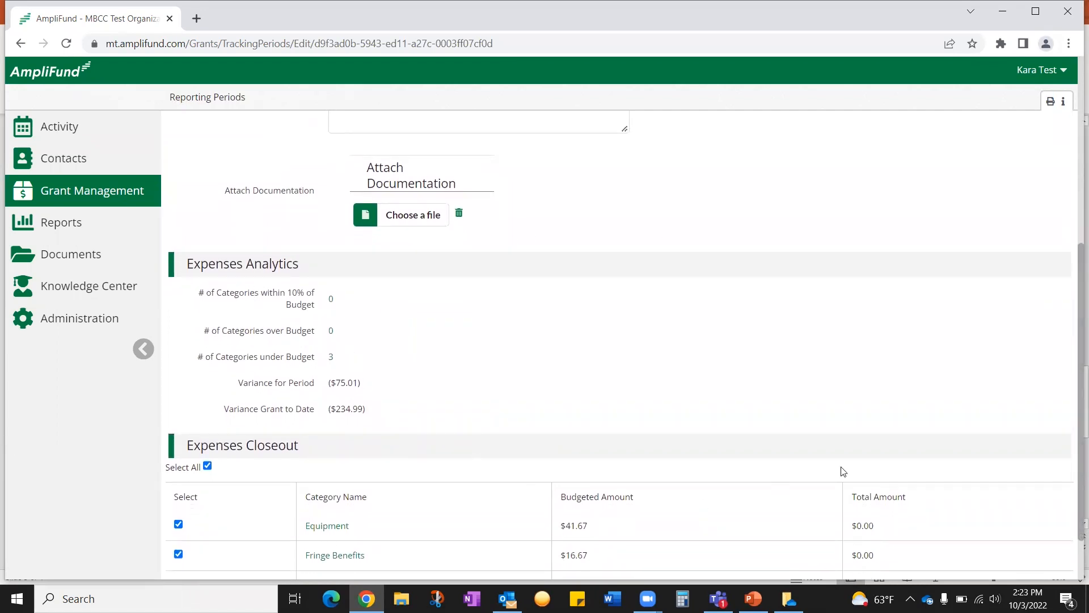
scroll(1074, 384, down, 1)
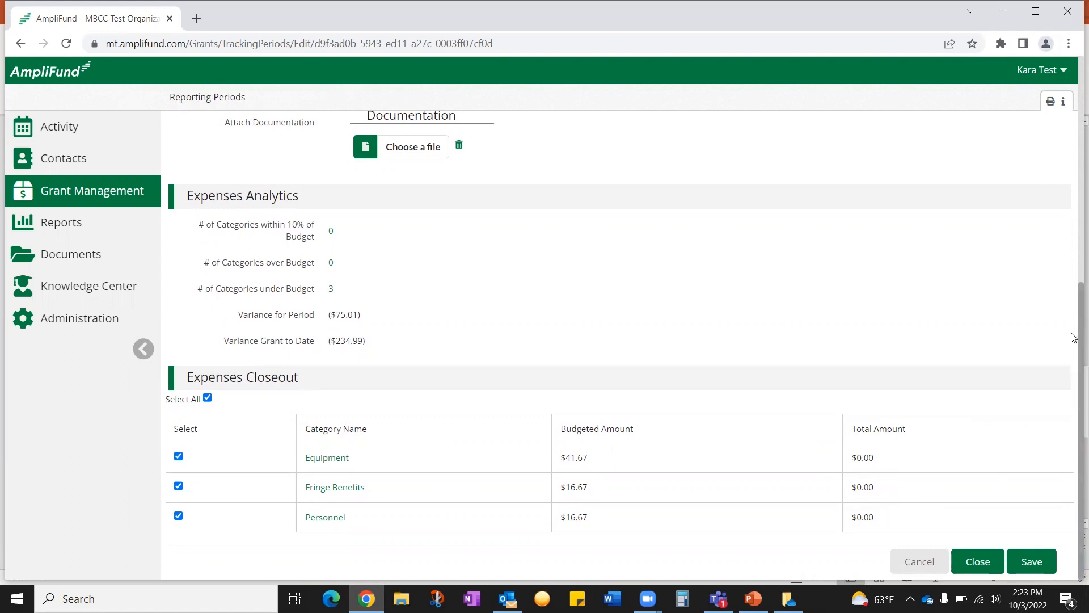
drag(1072, 334, 1063, 156)
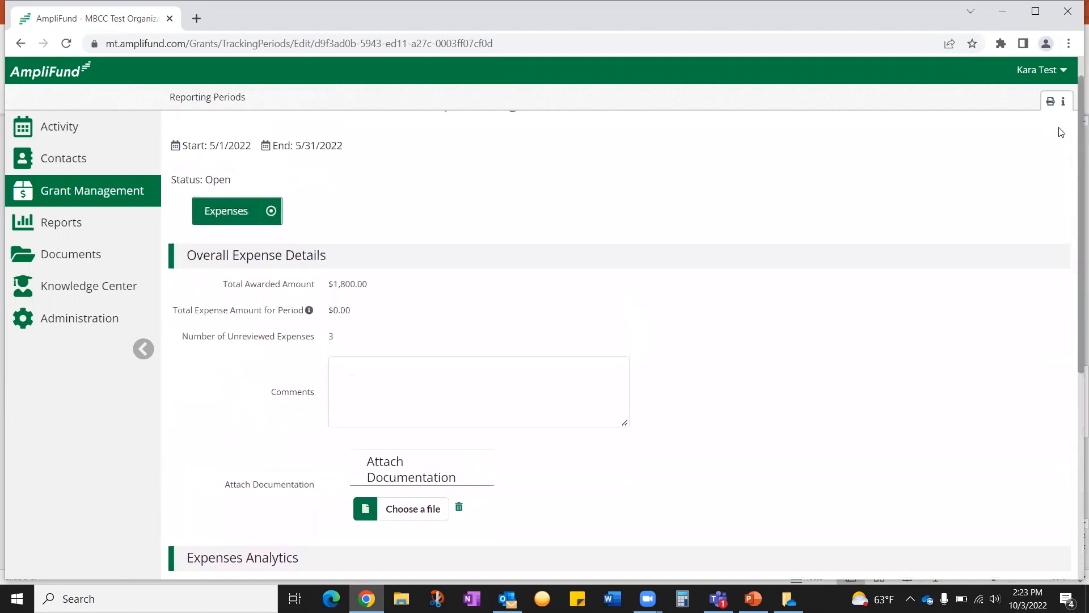
Open the list of unreviewed expenses from the May reporting period
right_click(332, 340)
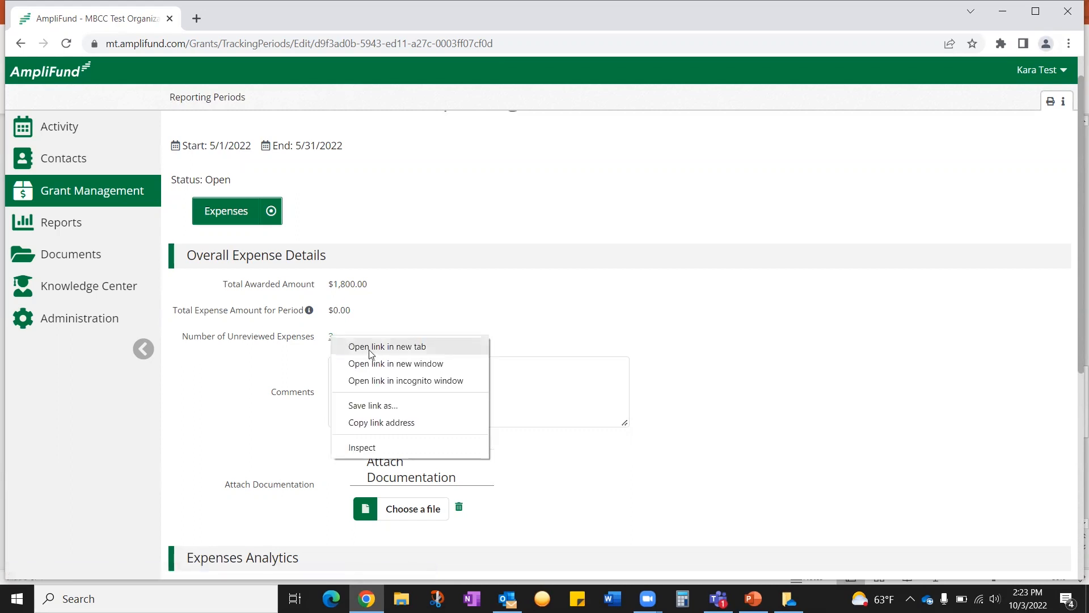
click(384, 336)
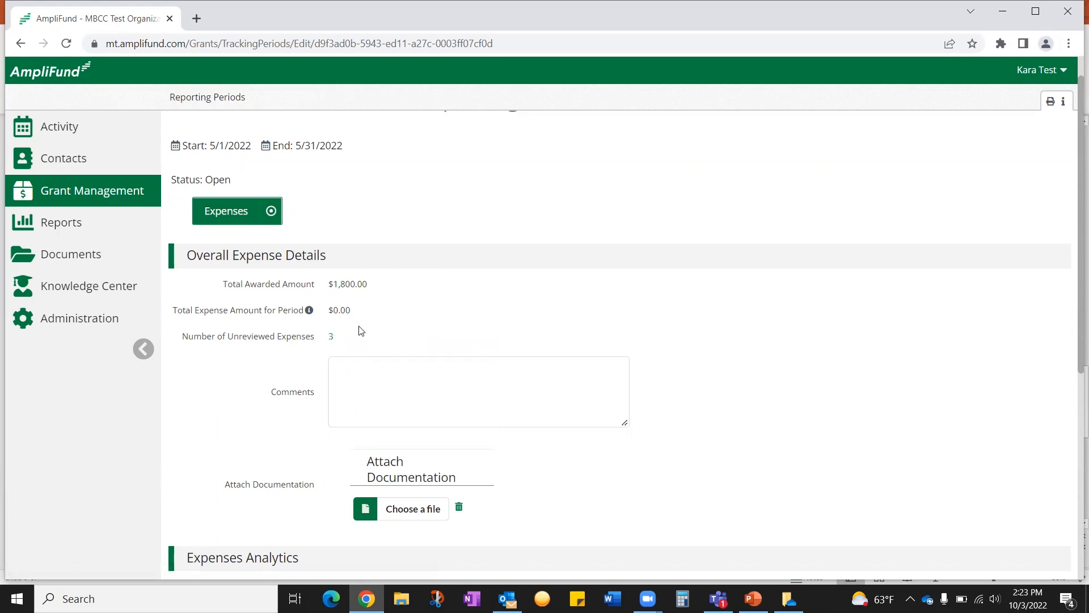
click(333, 339)
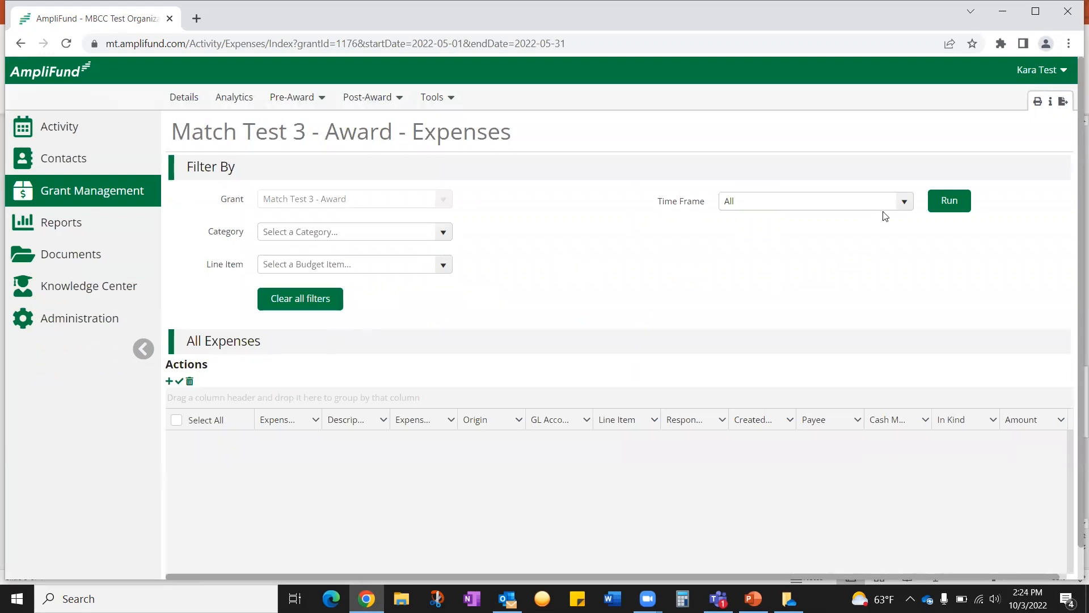
Filter the grant's expenses by a custom time frame from 5/1/2022 to 5/31/2022 and run the filter
click(904, 210)
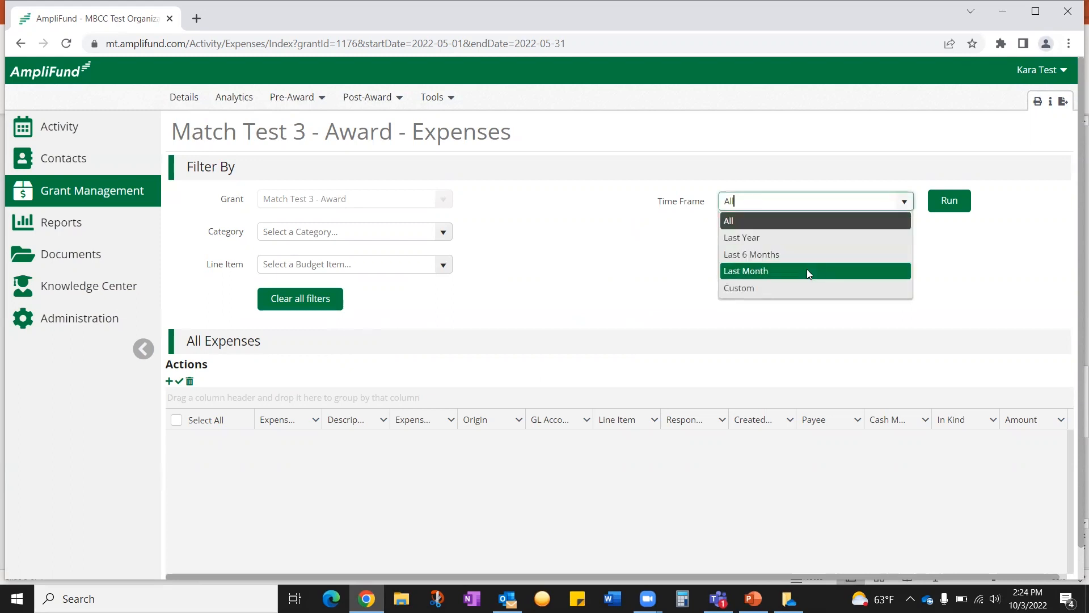
click(752, 289)
click(738, 236)
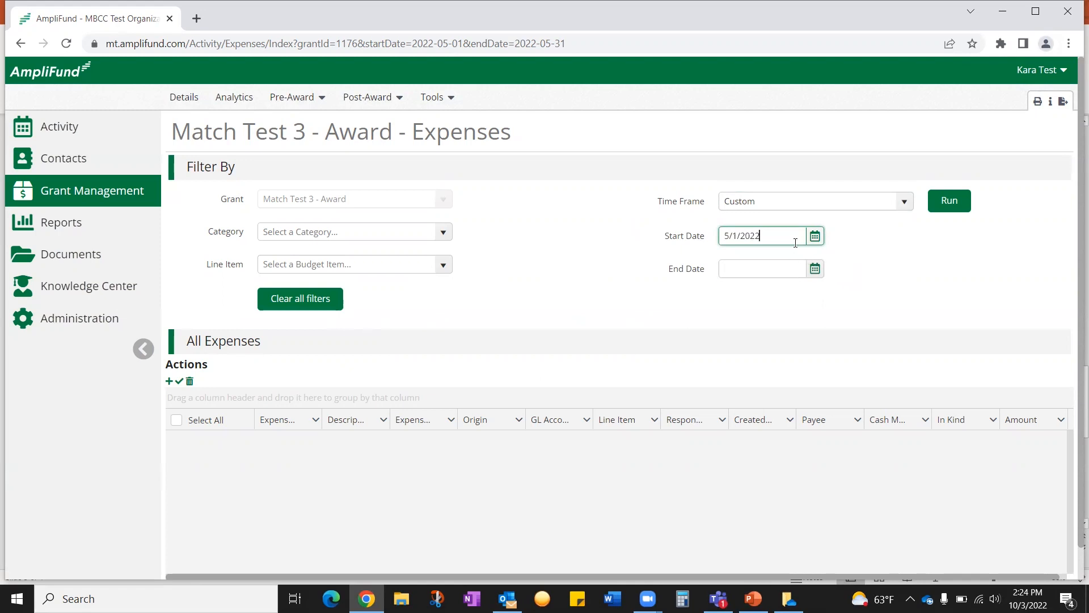
click(783, 274)
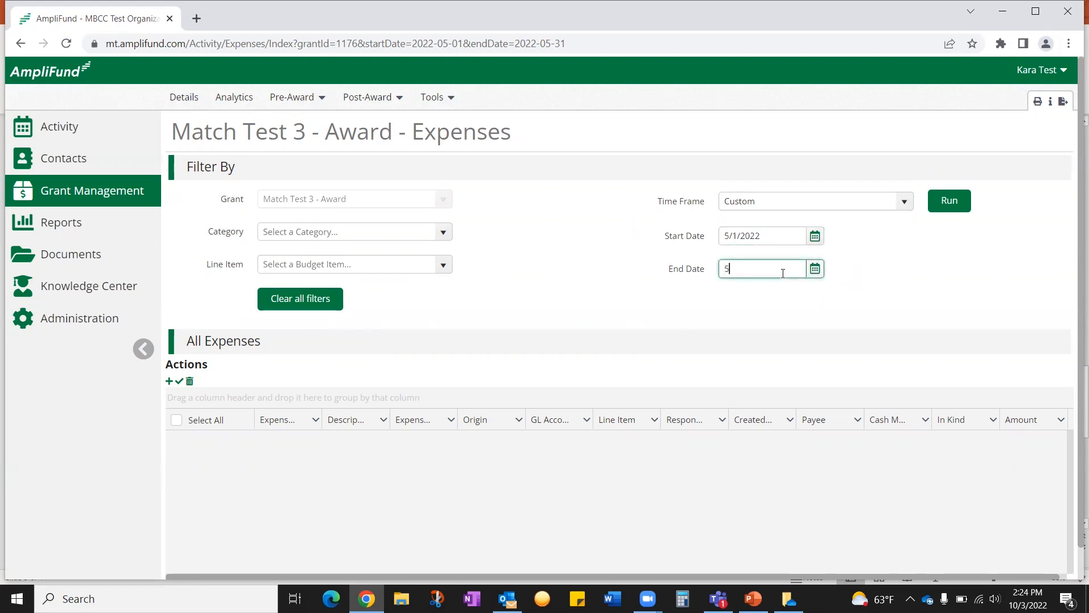
click(815, 272)
click(731, 291)
click(732, 290)
click(731, 290)
click(731, 290)
click(731, 290)
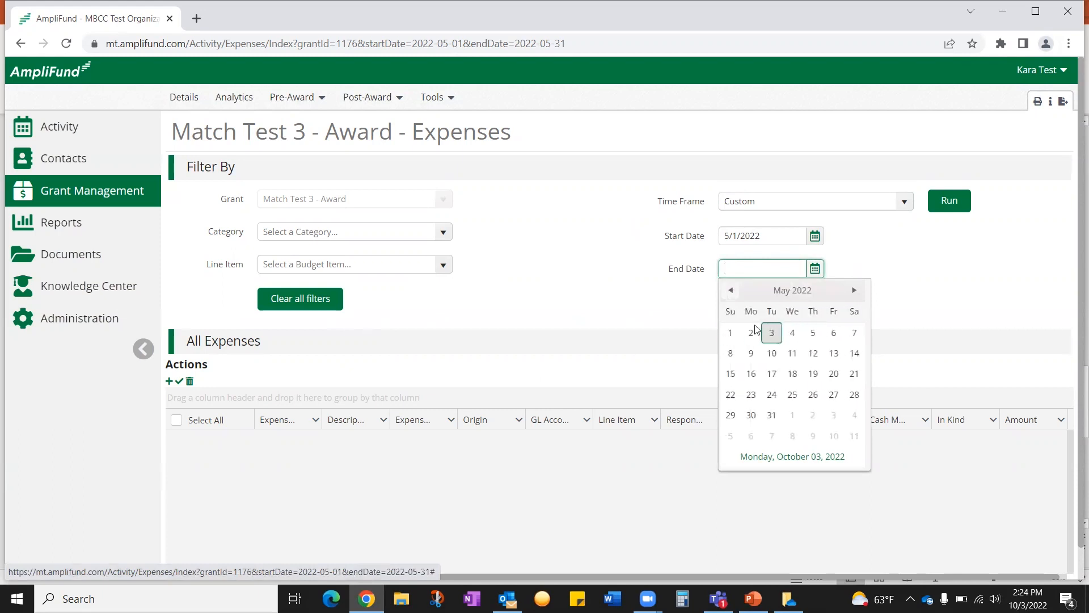
click(772, 415)
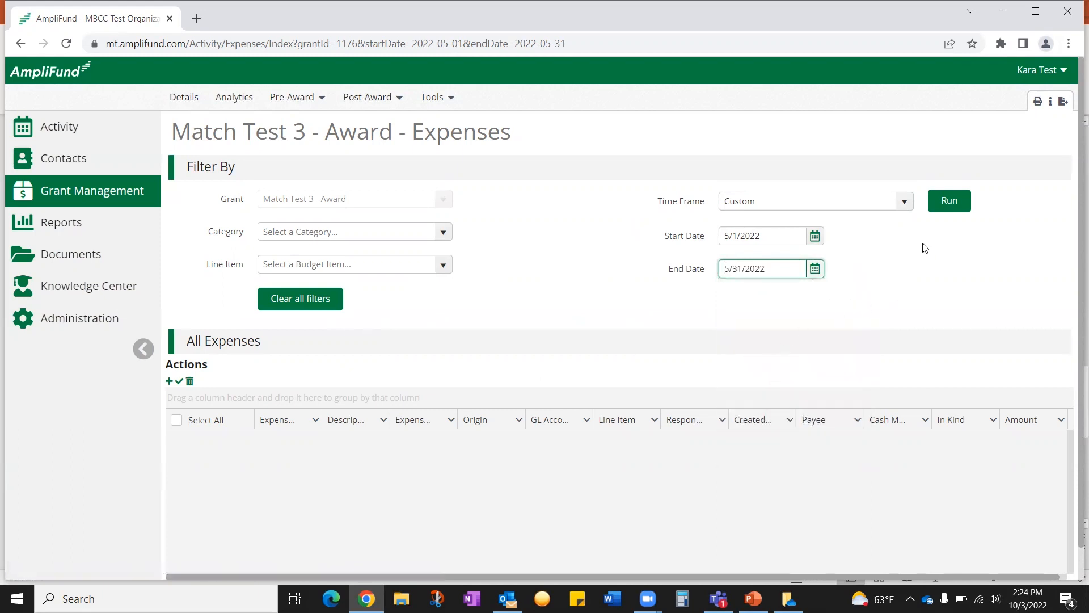
click(949, 206)
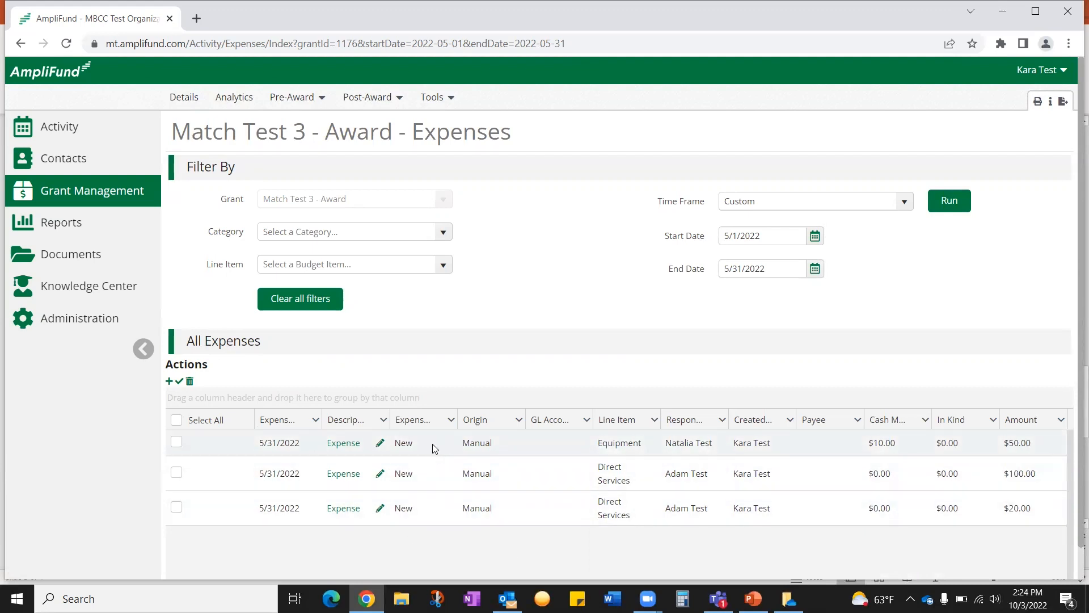
View the Equipment expense's general details, financials and attachments, and close it
click(344, 446)
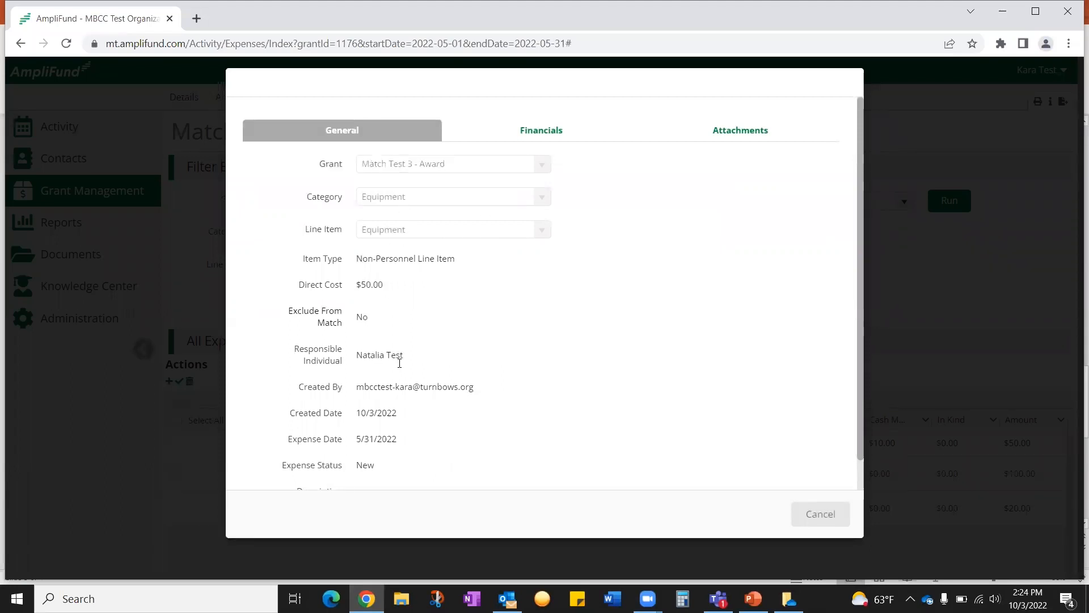
scroll(394, 461, down, 1)
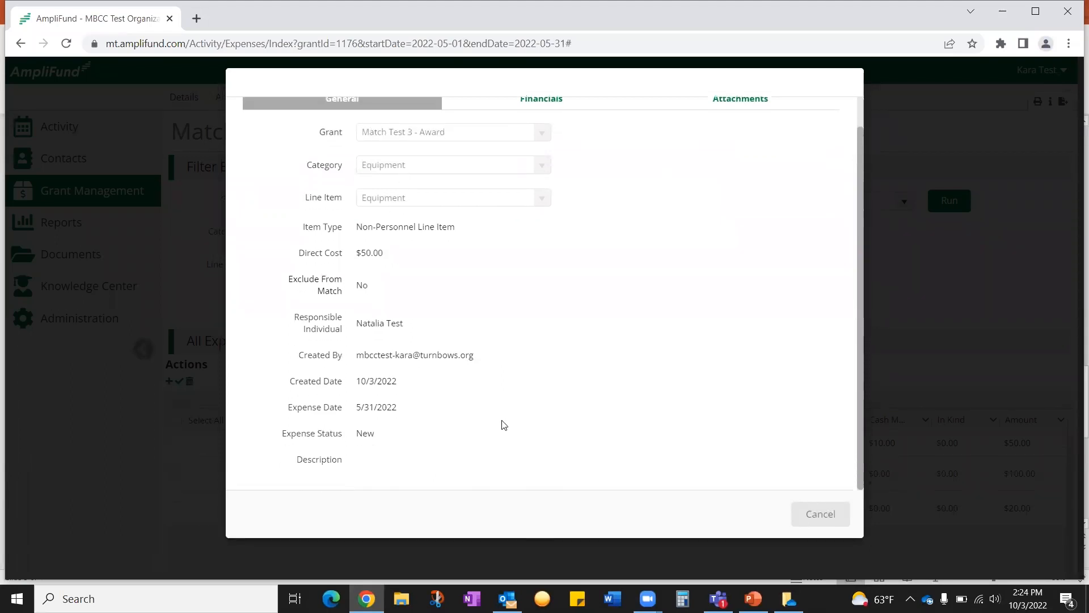
scroll(540, 193, up, 1)
click(544, 135)
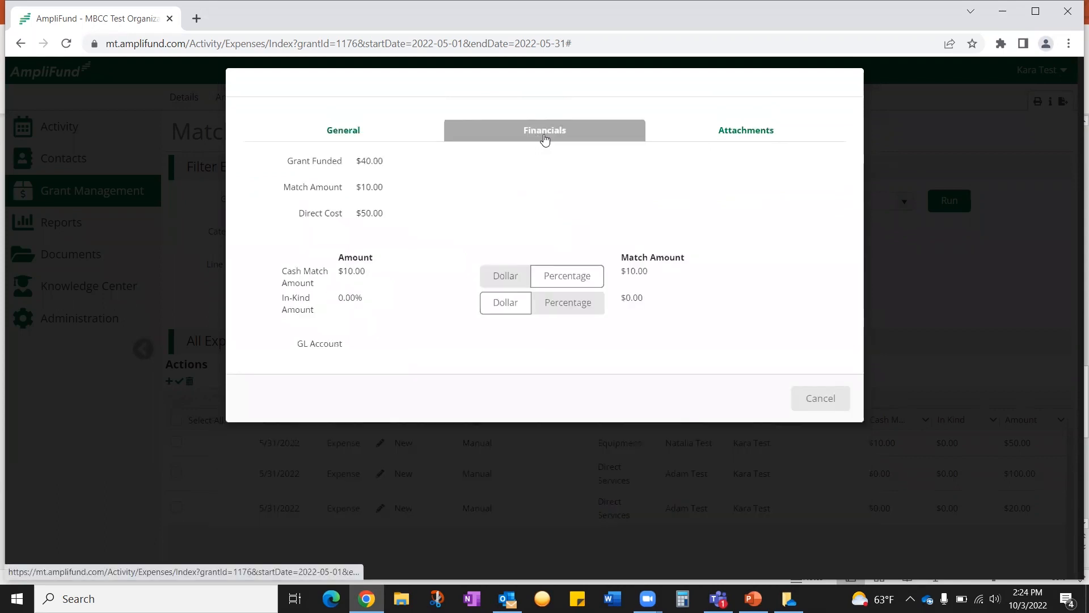
click(759, 132)
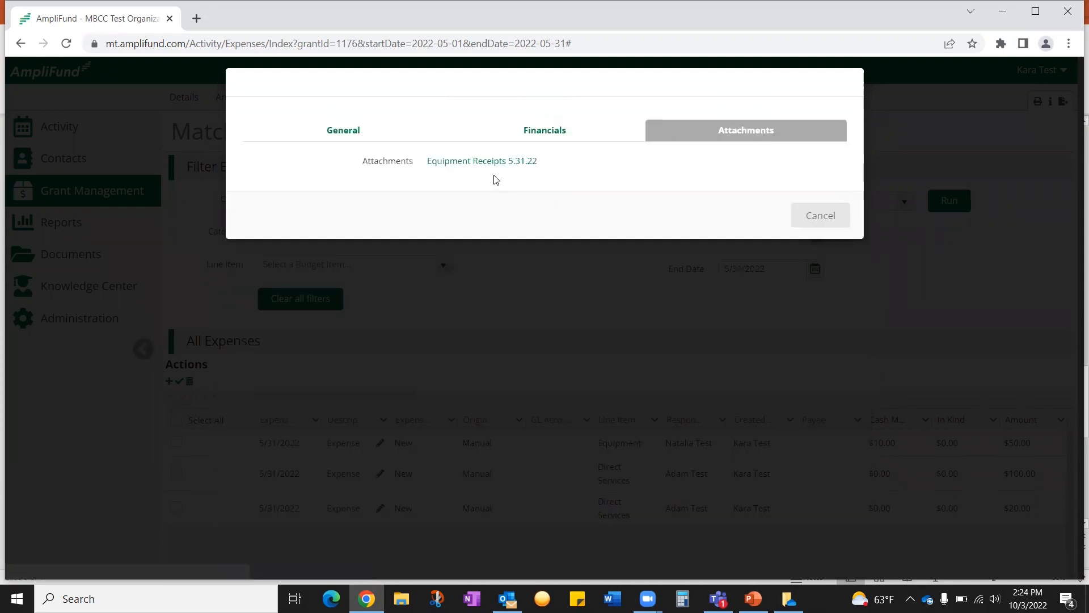
click(817, 218)
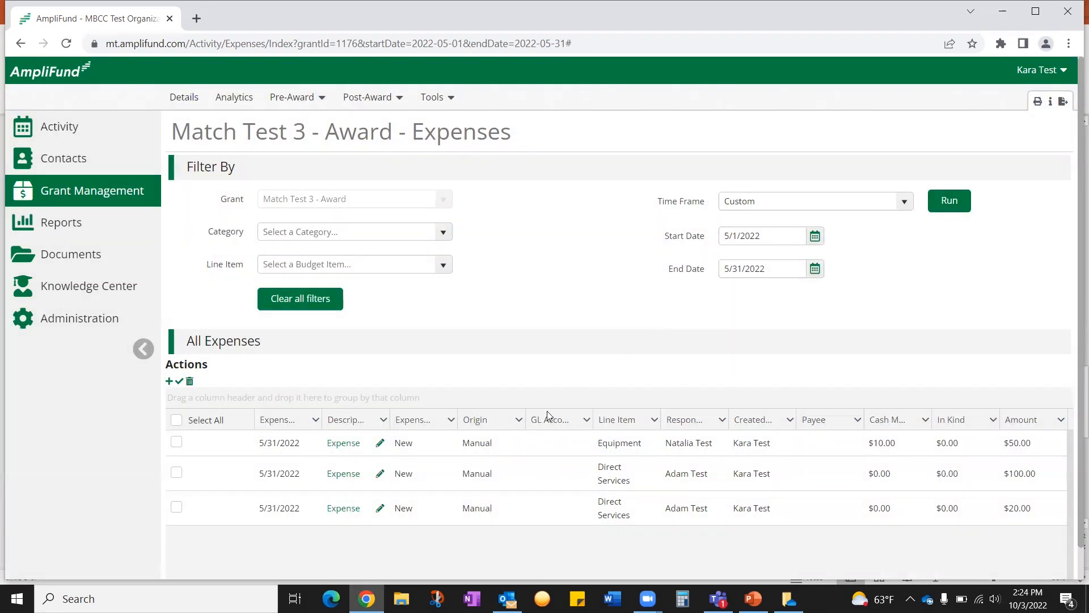
Set the Equipment expense's status to Reviewed and save the expense
click(381, 443)
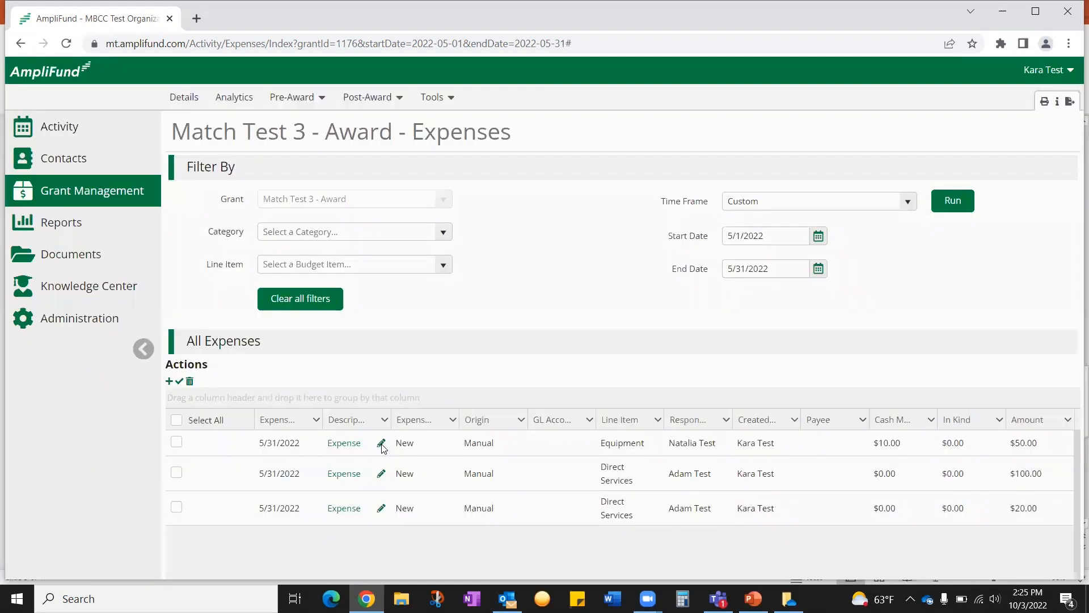
scroll(734, 348, down, 3)
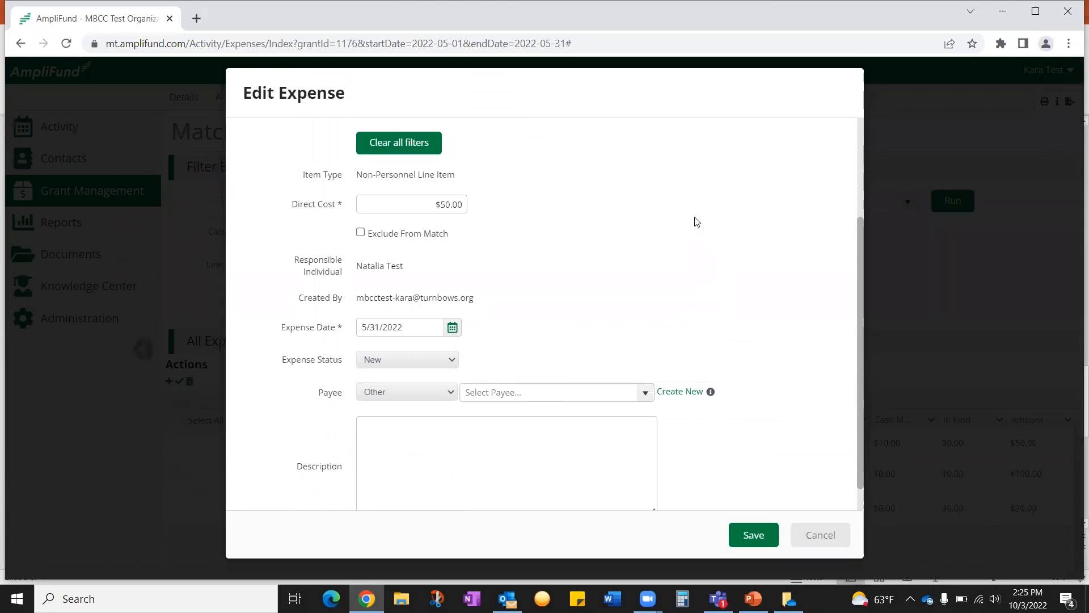
scroll(669, 202, down, 1)
scroll(637, 208, up, 1)
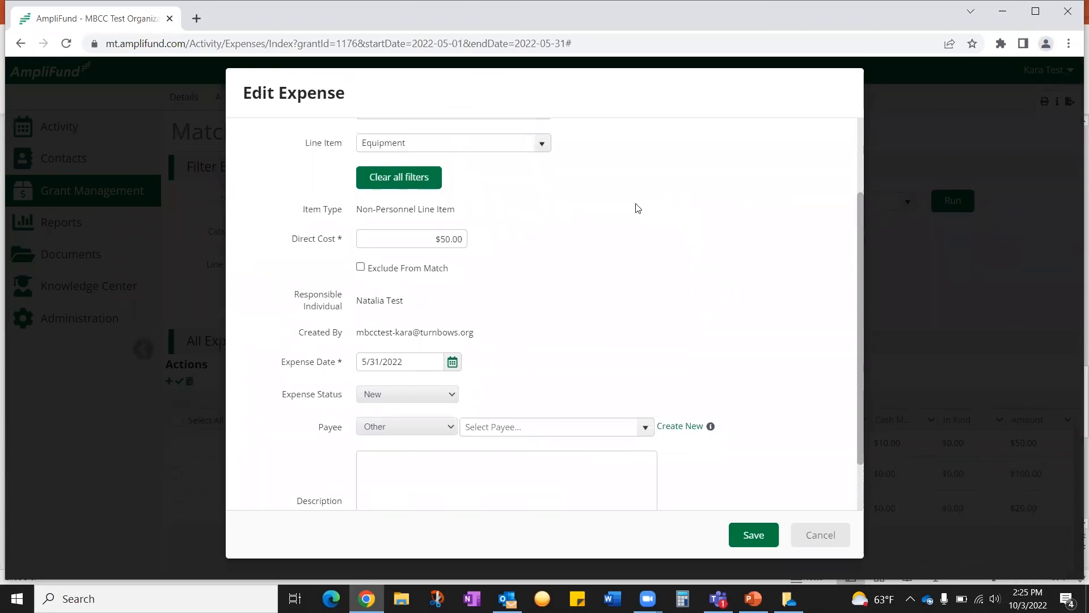
scroll(488, 300, down, 1)
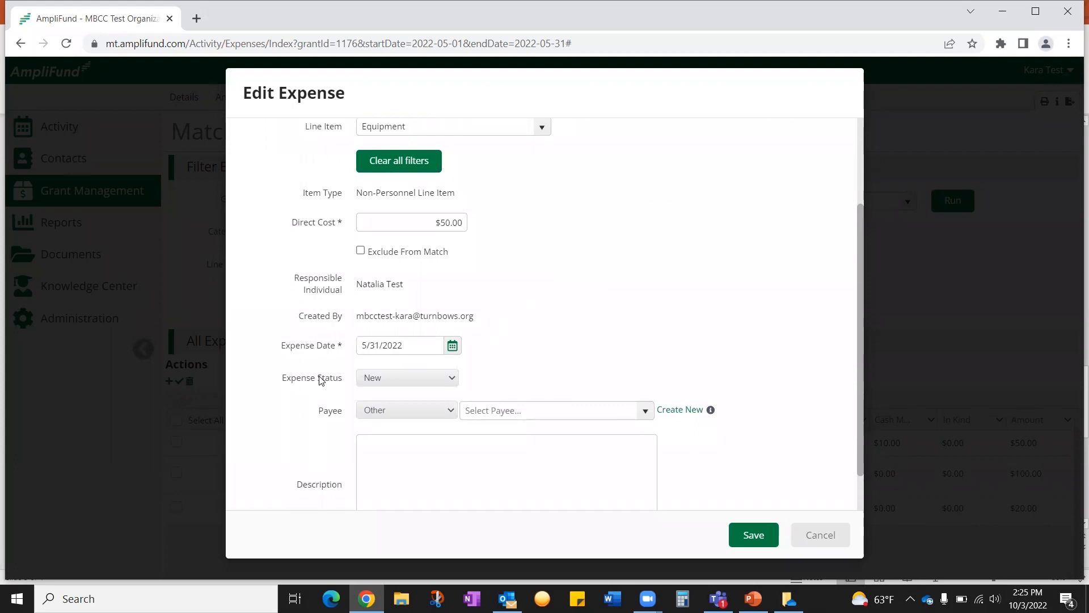
click(449, 379)
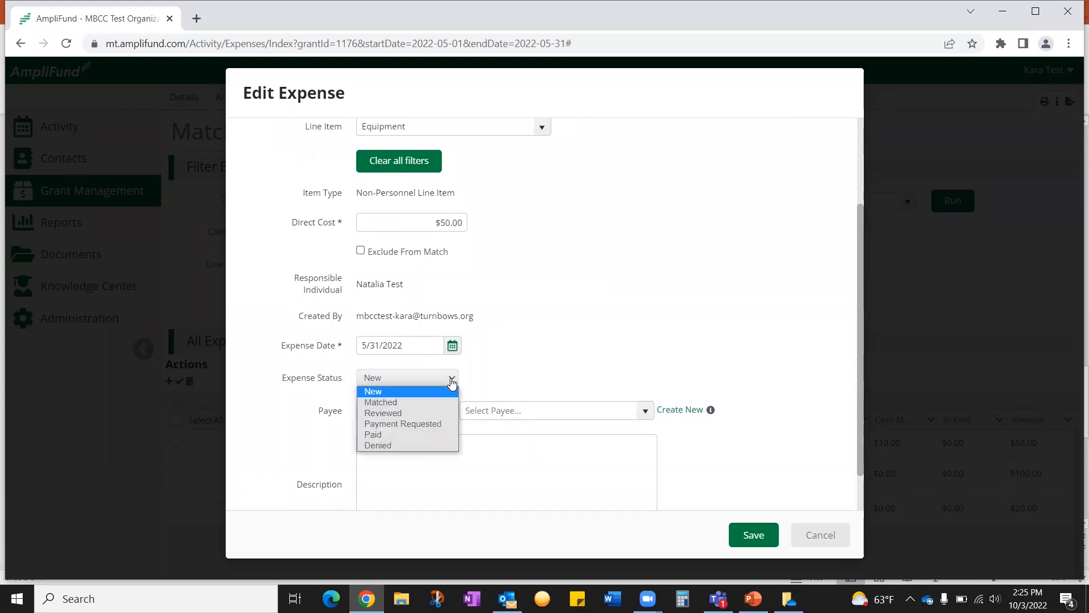
click(392, 413)
click(690, 337)
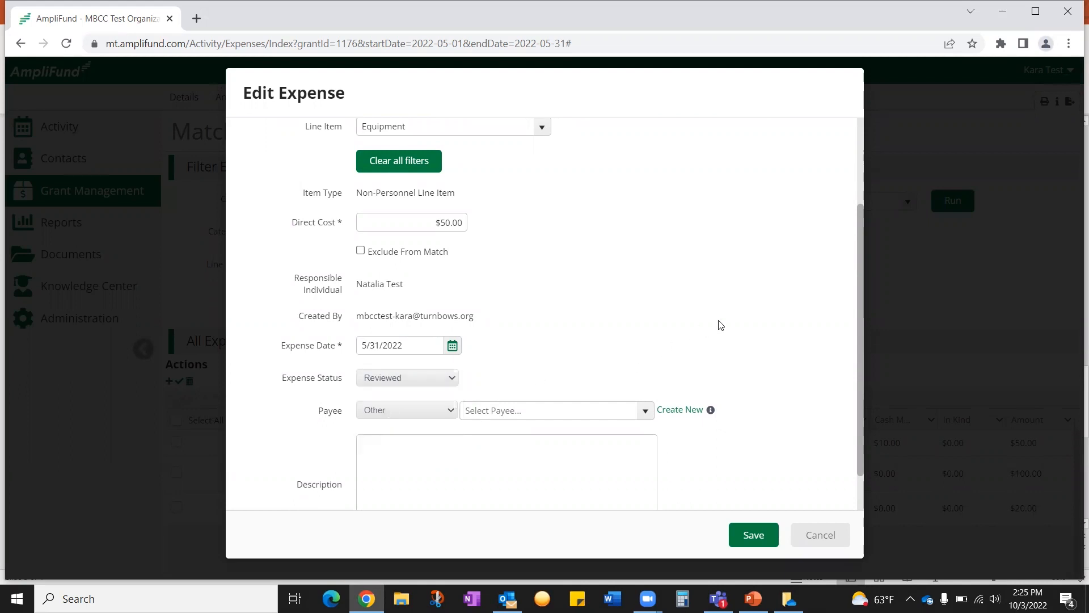
scroll(738, 326, down, 1)
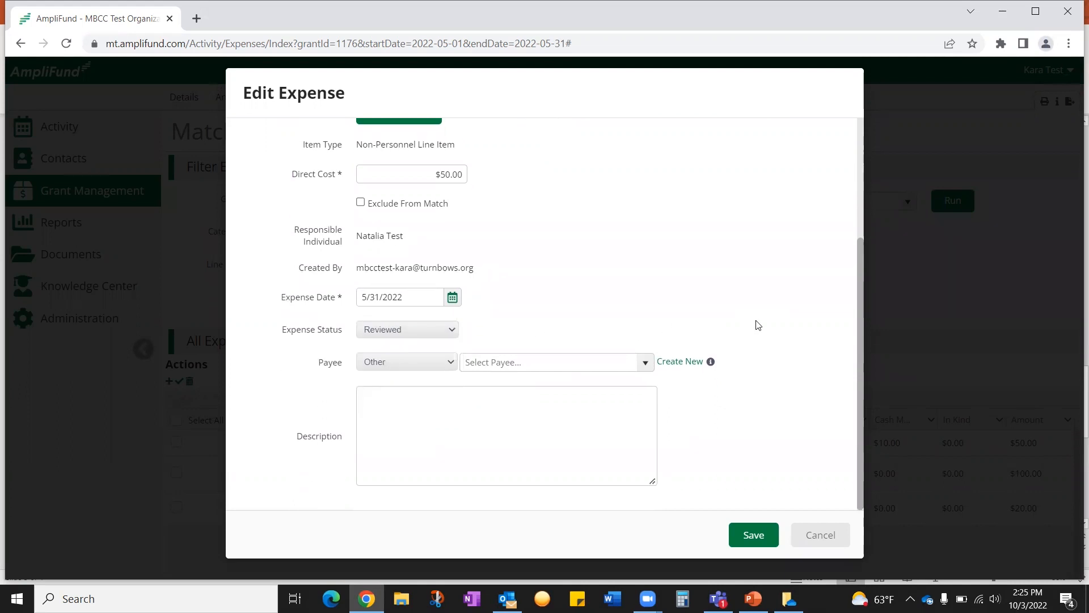
click(754, 534)
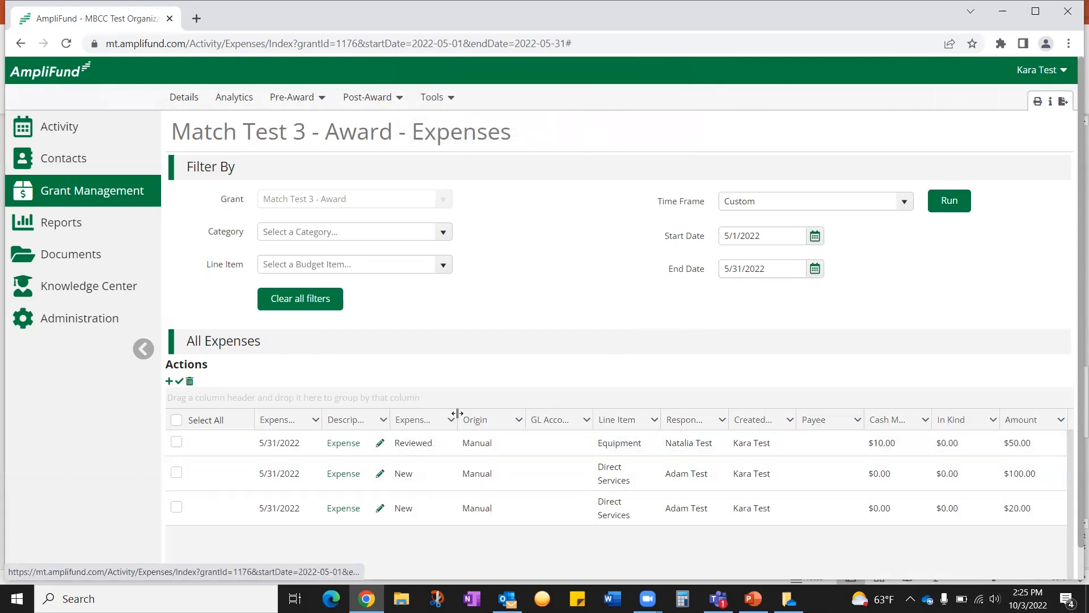
Widen the Expense Status column and add the Budget Category column to the expenses list
drag(457, 420, 500, 421)
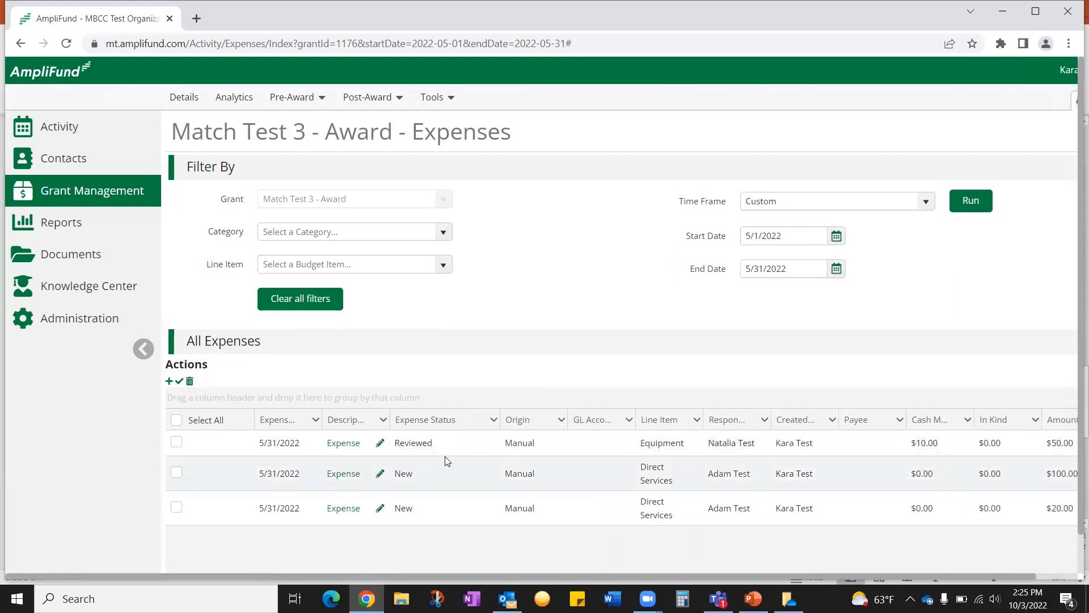
click(494, 421)
mouse_move(496, 480)
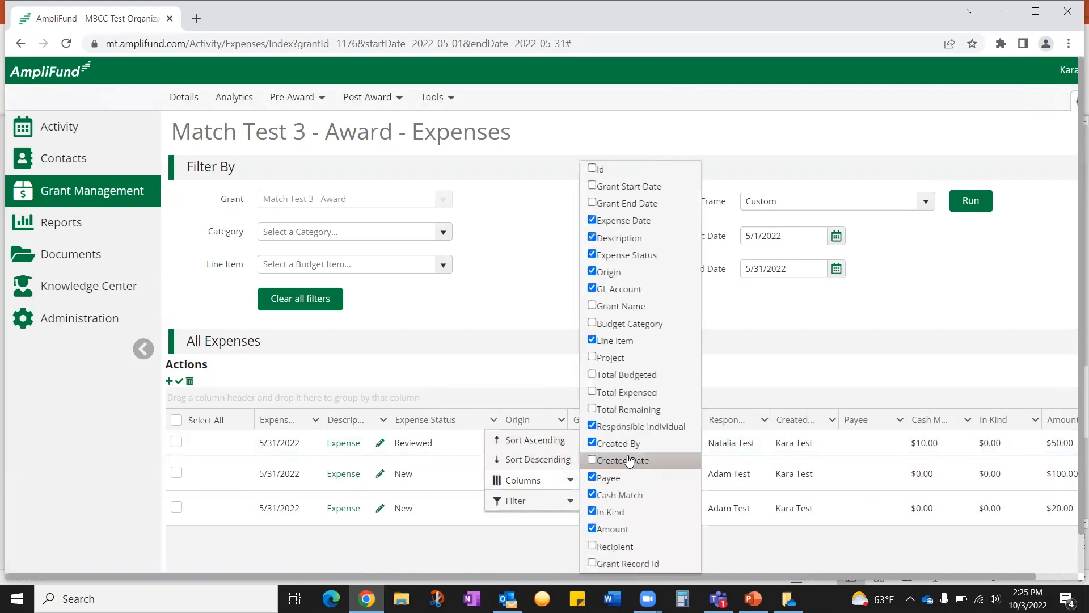
click(593, 323)
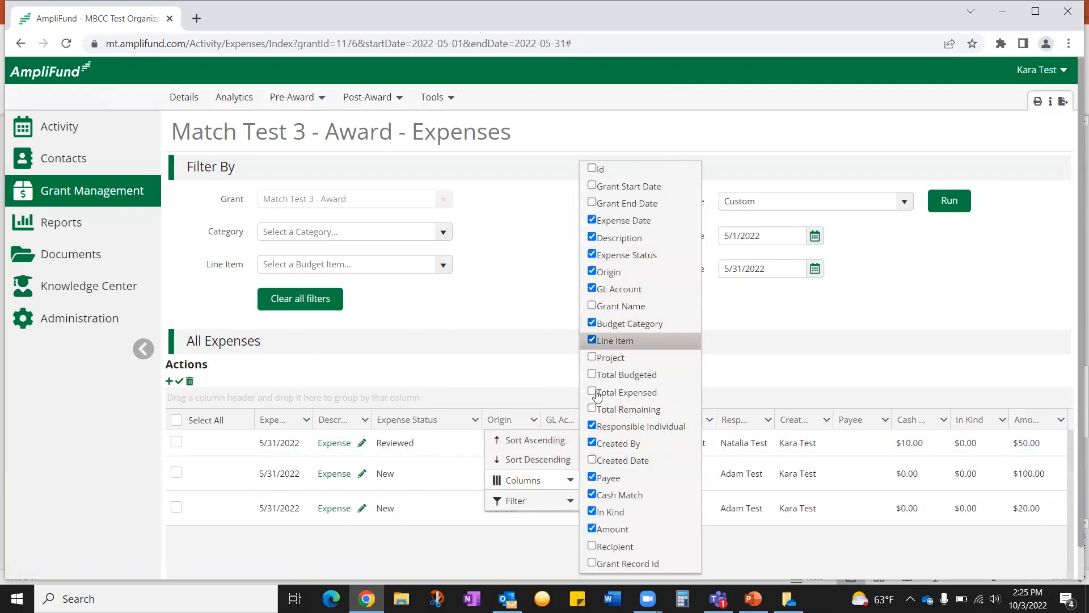
click(510, 558)
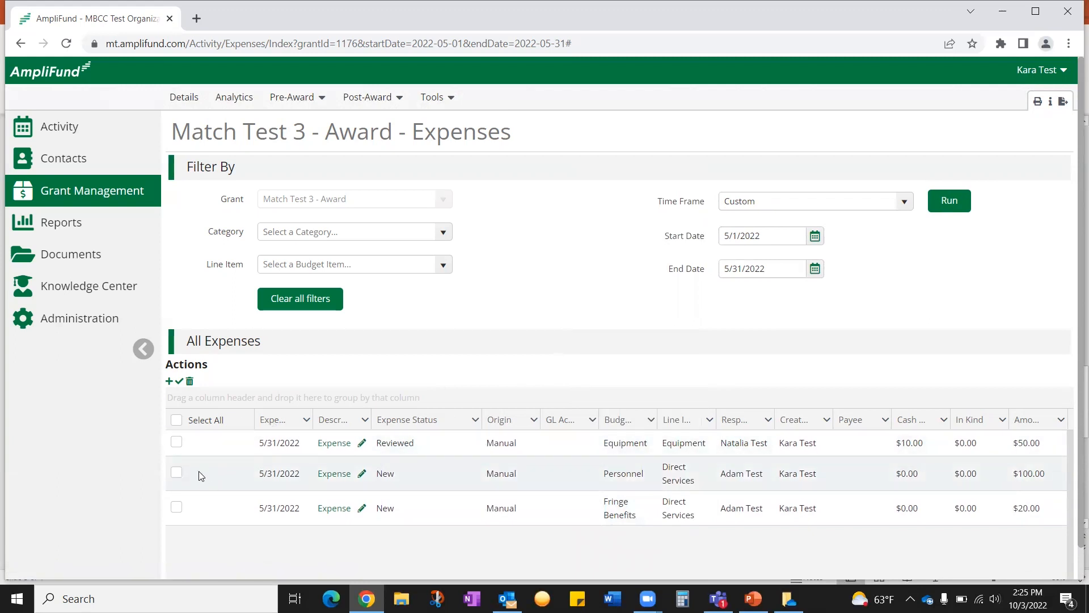
Select all expenses in the list and mark them as reviewed
click(177, 420)
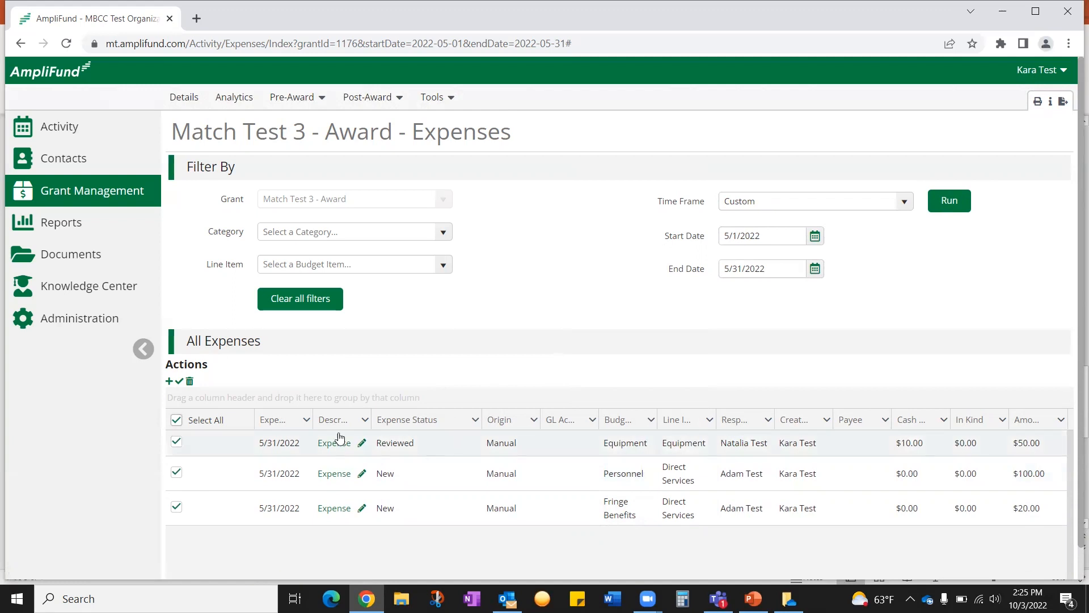
click(180, 383)
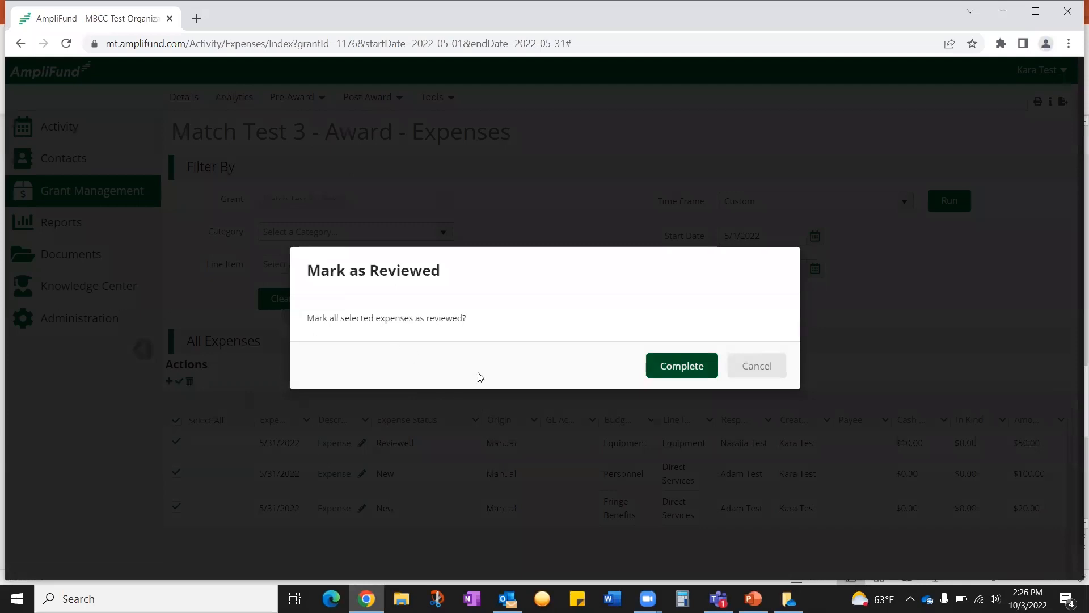
click(673, 370)
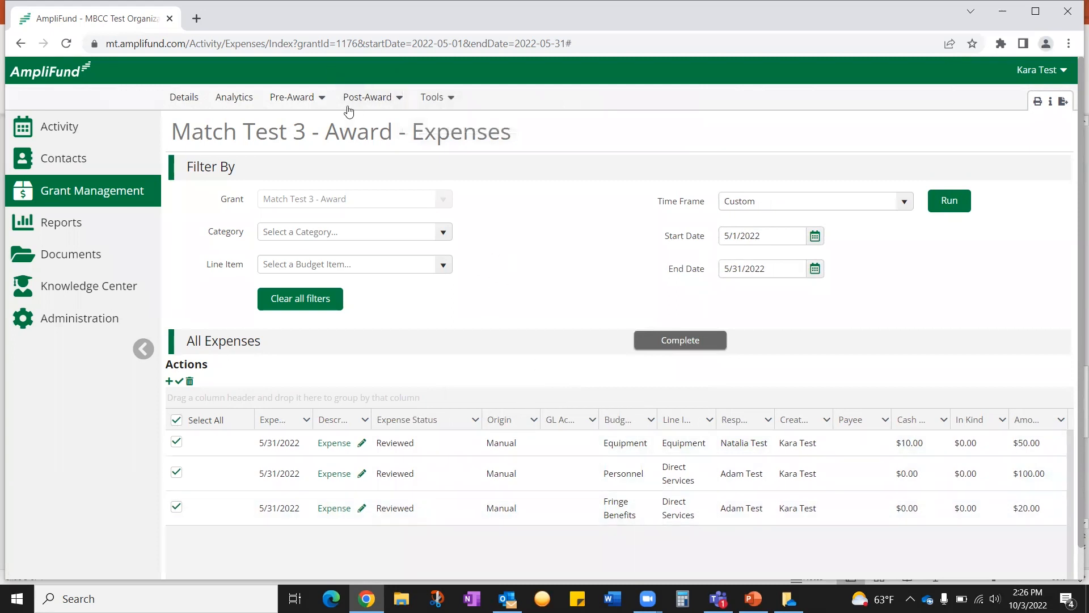
Open the grant's reporting period that starts on 5/1/2022
mouse_move(352, 97)
mouse_move(406, 205)
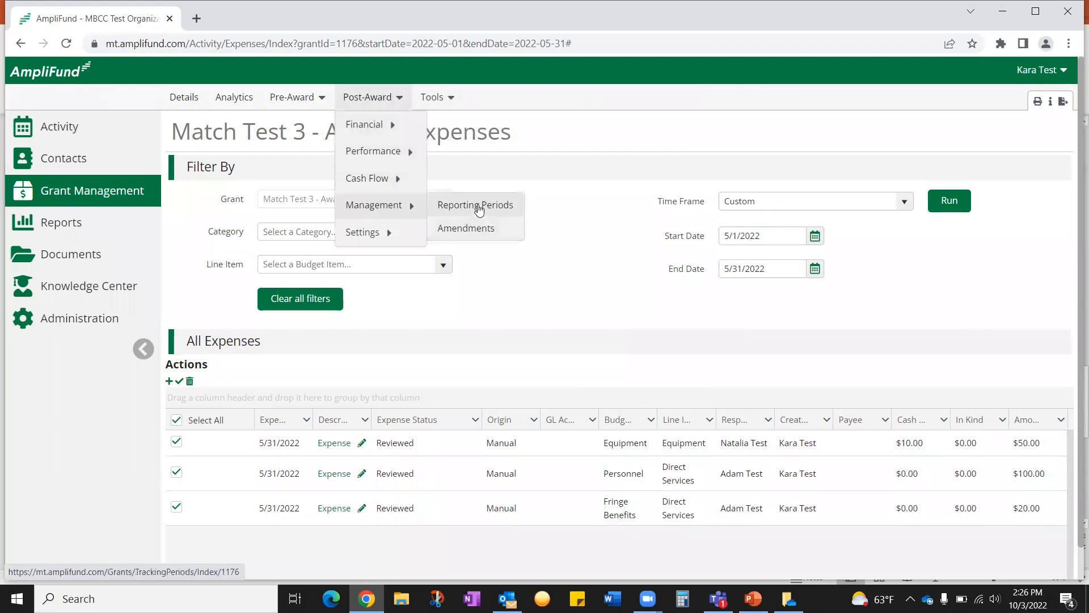
click(478, 209)
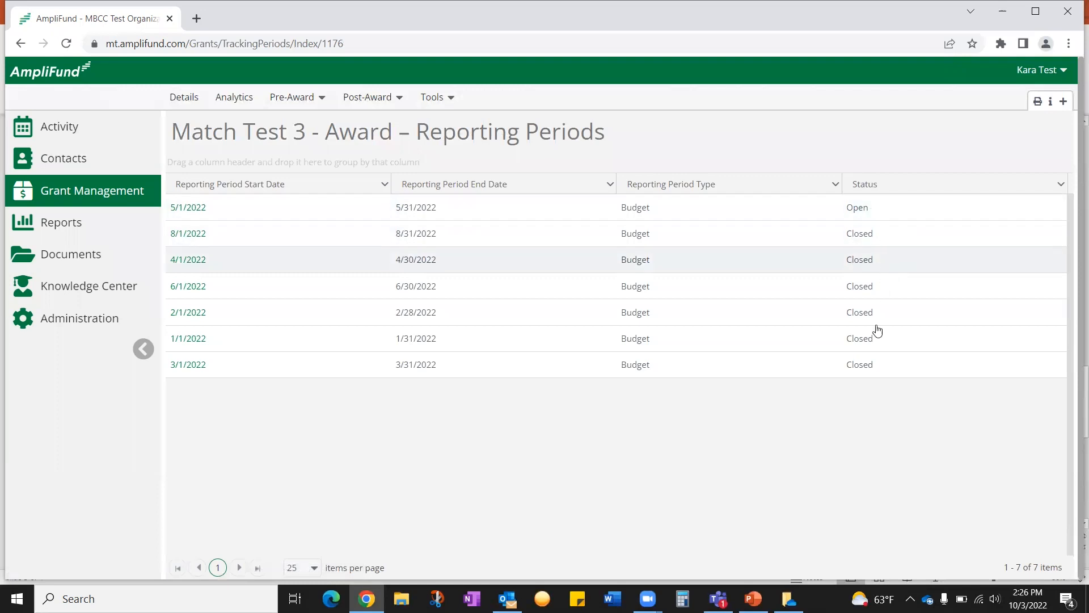
click(190, 213)
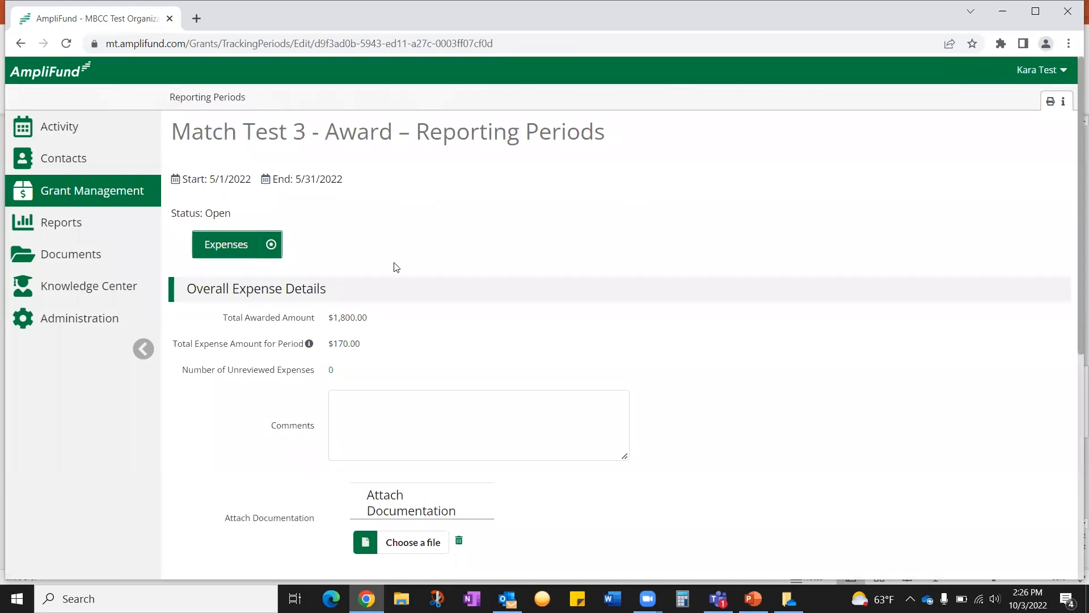
Review the May period's overall expense details, expenses analytics and the amounts of the closeout categories
scroll(396, 267, down, 3)
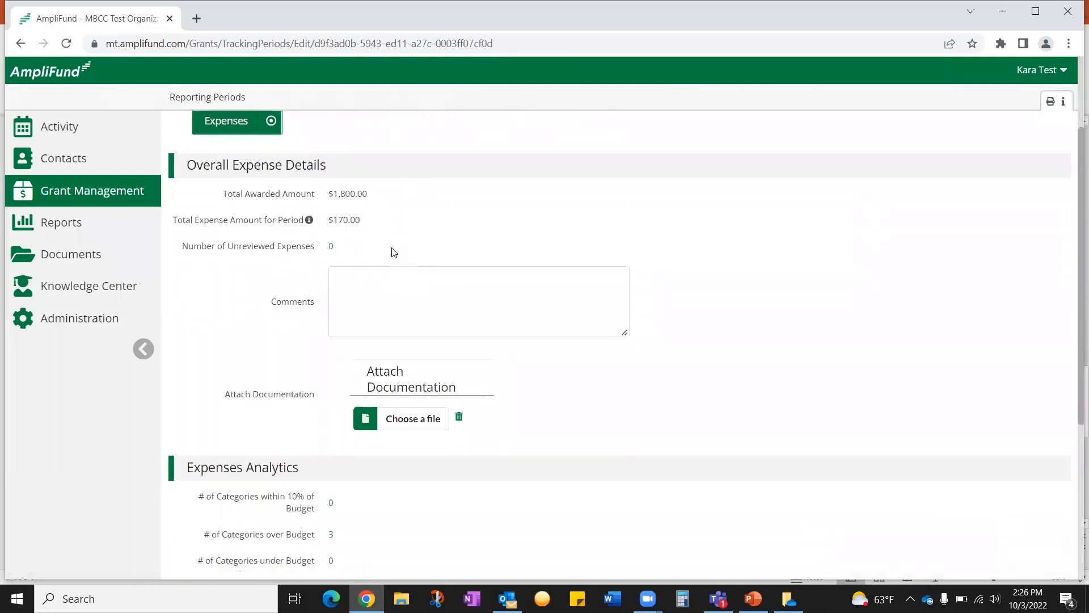
scroll(673, 401, down, 3)
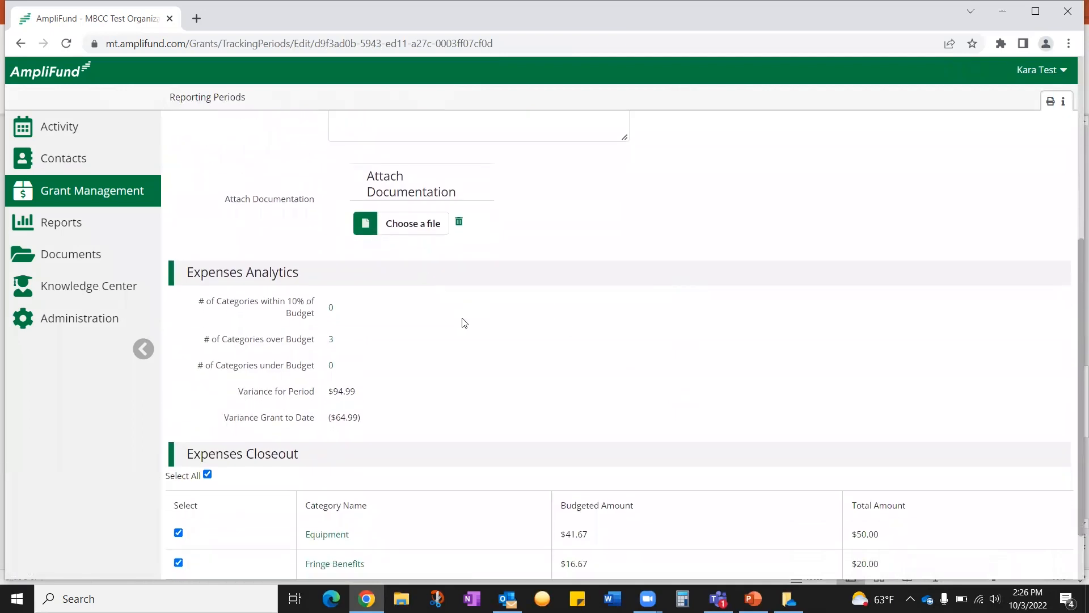
scroll(462, 321, up, 3)
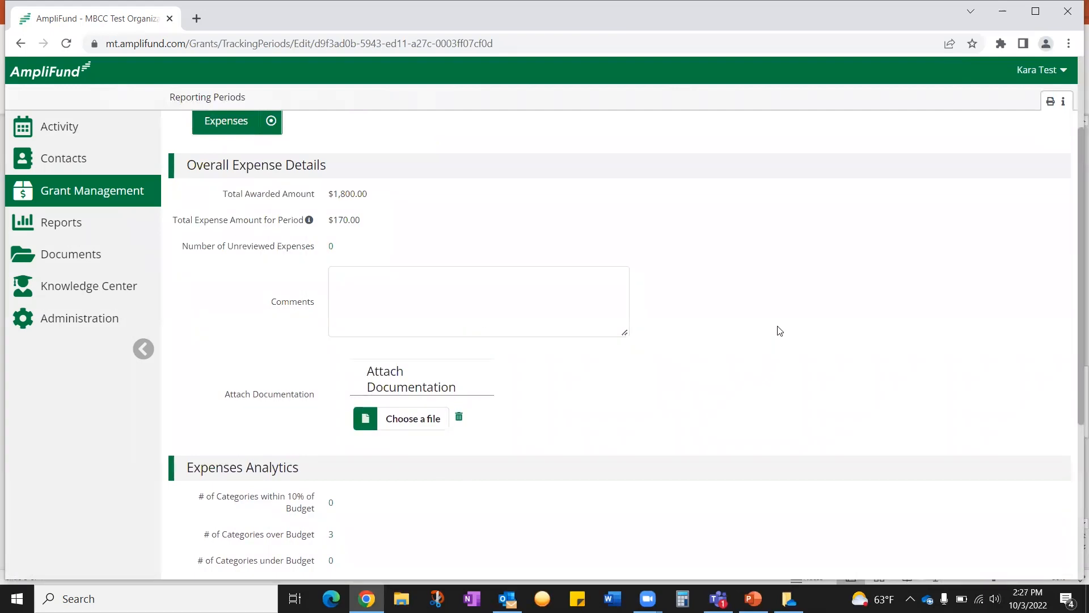
scroll(780, 331, down, 4)
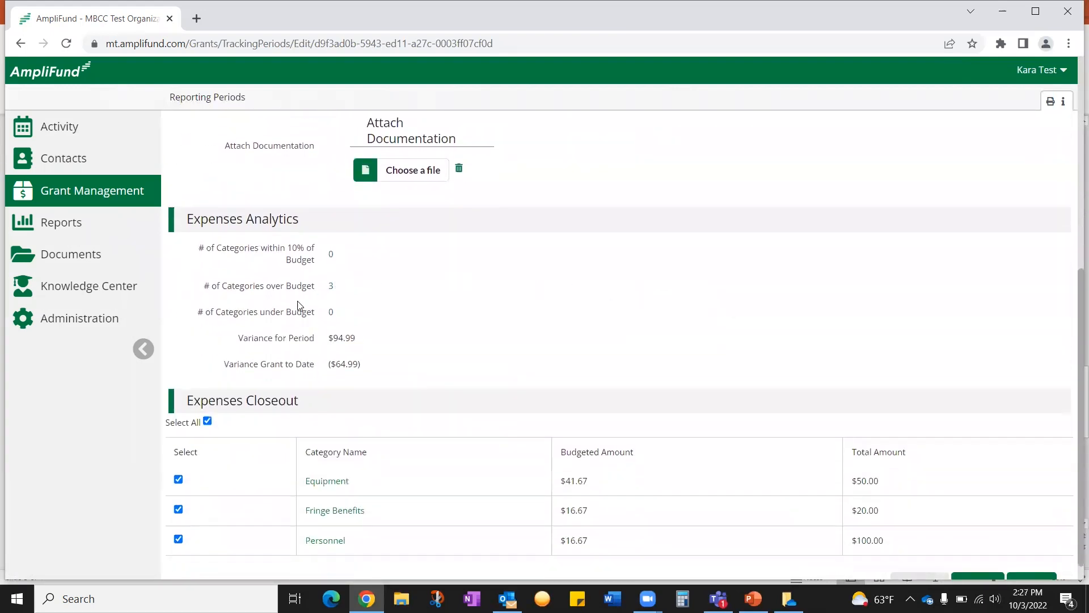
scroll(422, 295, down, 1)
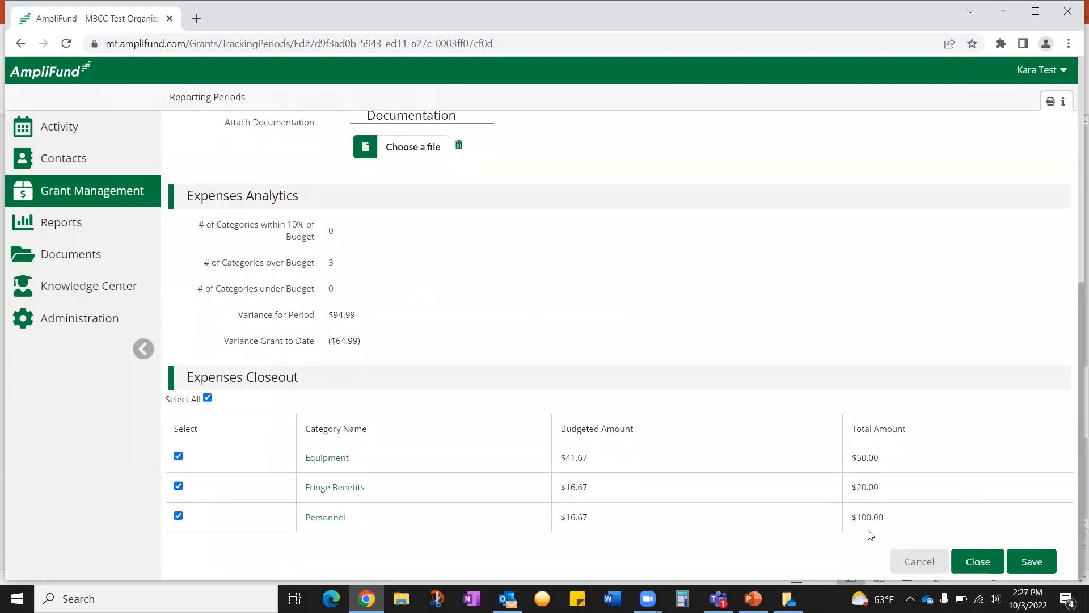
scroll(908, 470, up, 3)
scroll(908, 470, up, 4)
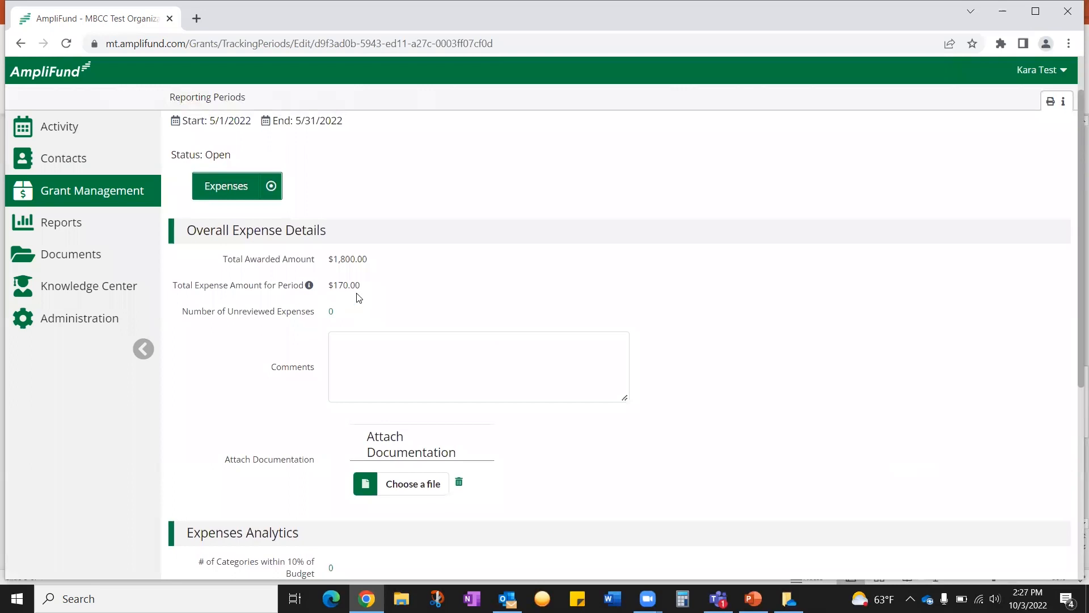
scroll(664, 346, down, 5)
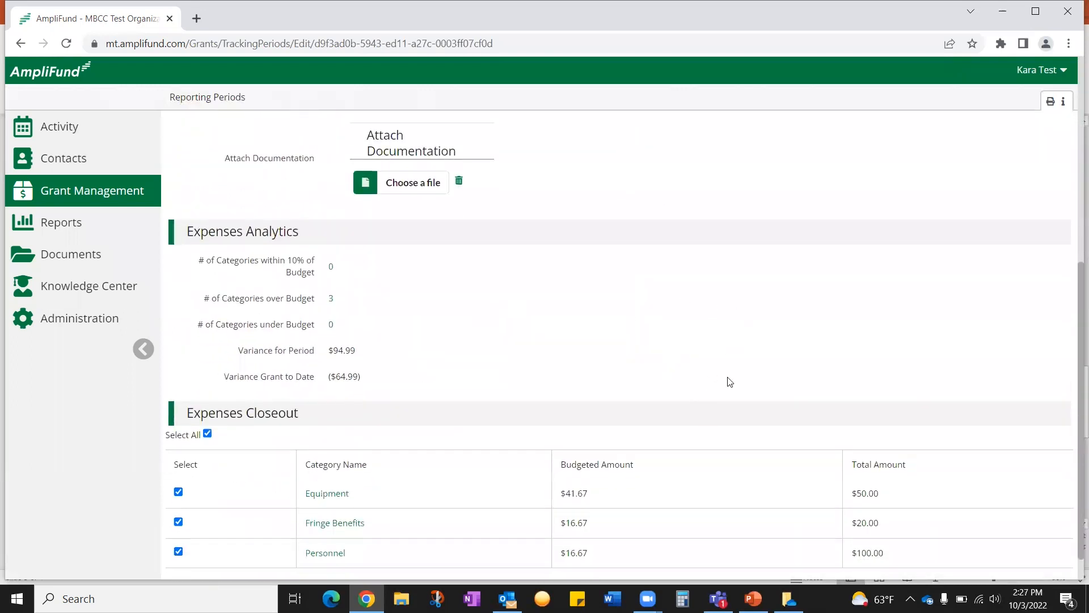
scroll(820, 483, down, 1)
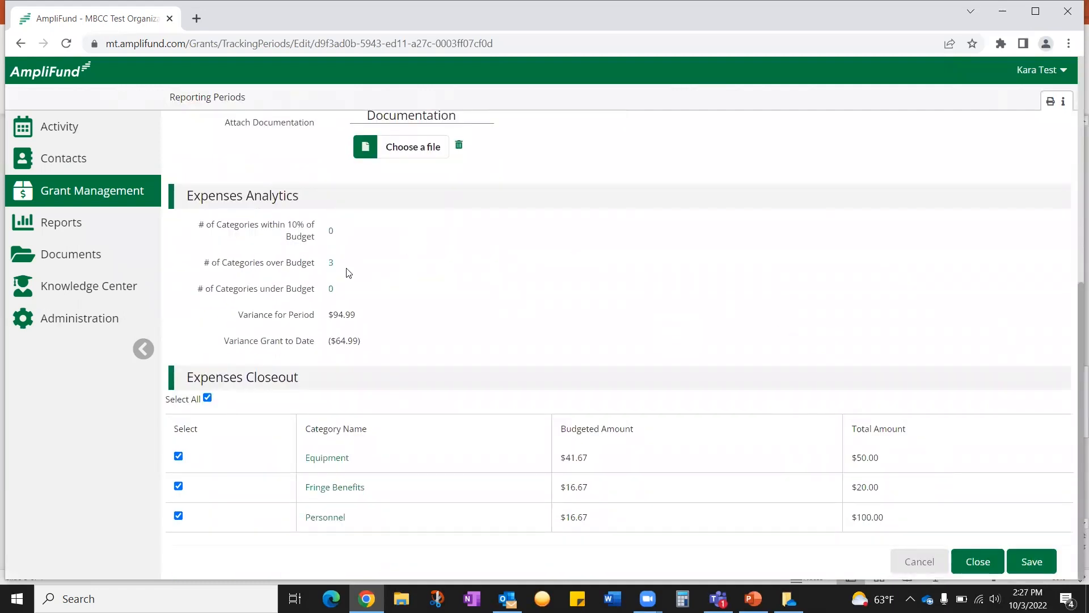
scroll(930, 475, up, 1)
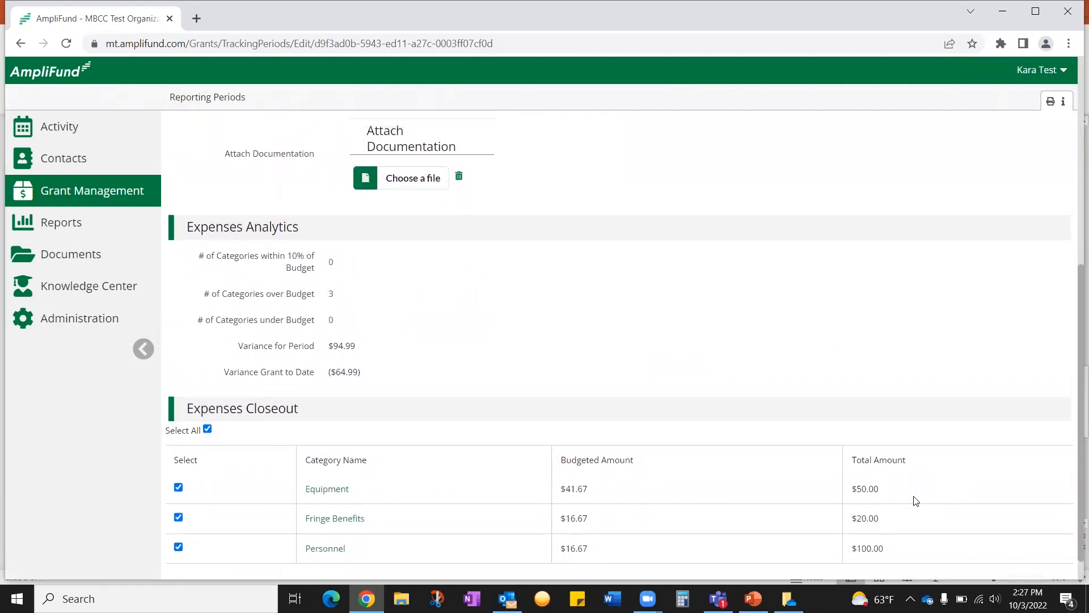
scroll(914, 500, down, 1)
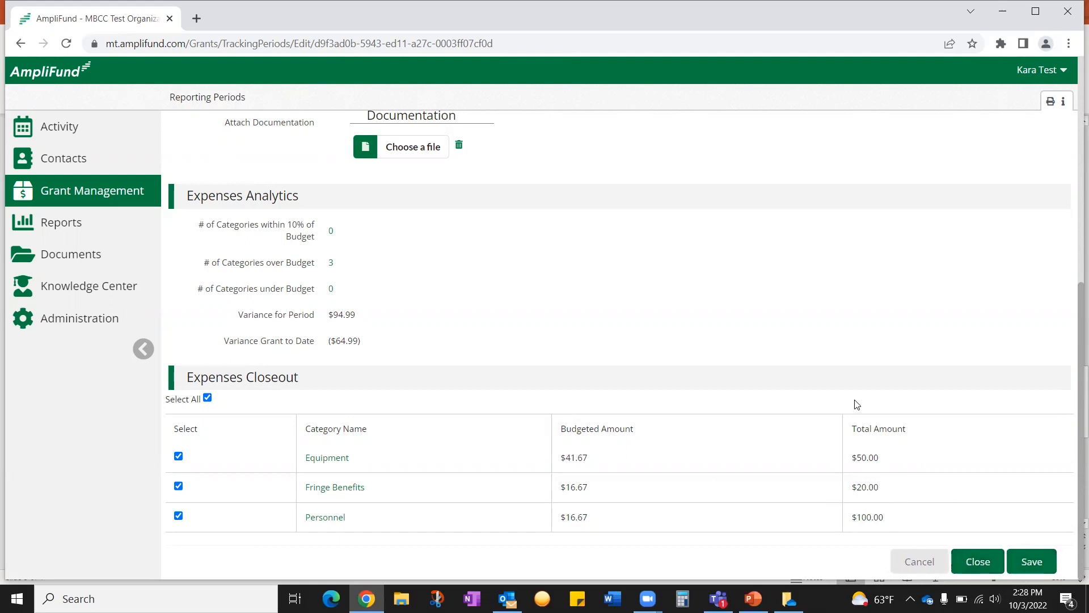
Close the May reporting period with all expense categories selected, and return to the list of reporting periods
click(976, 563)
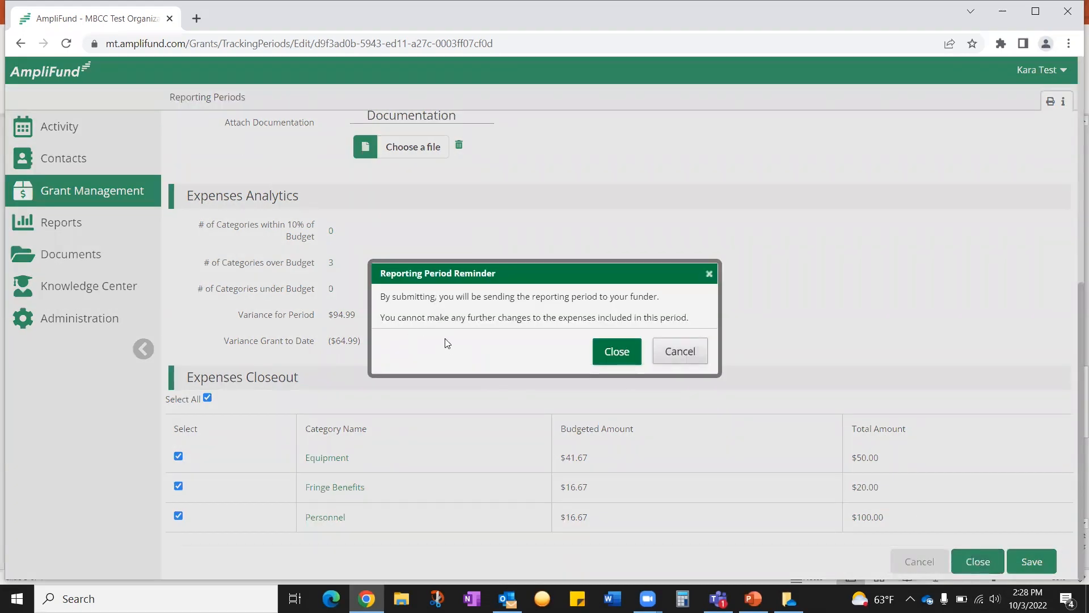
click(616, 351)
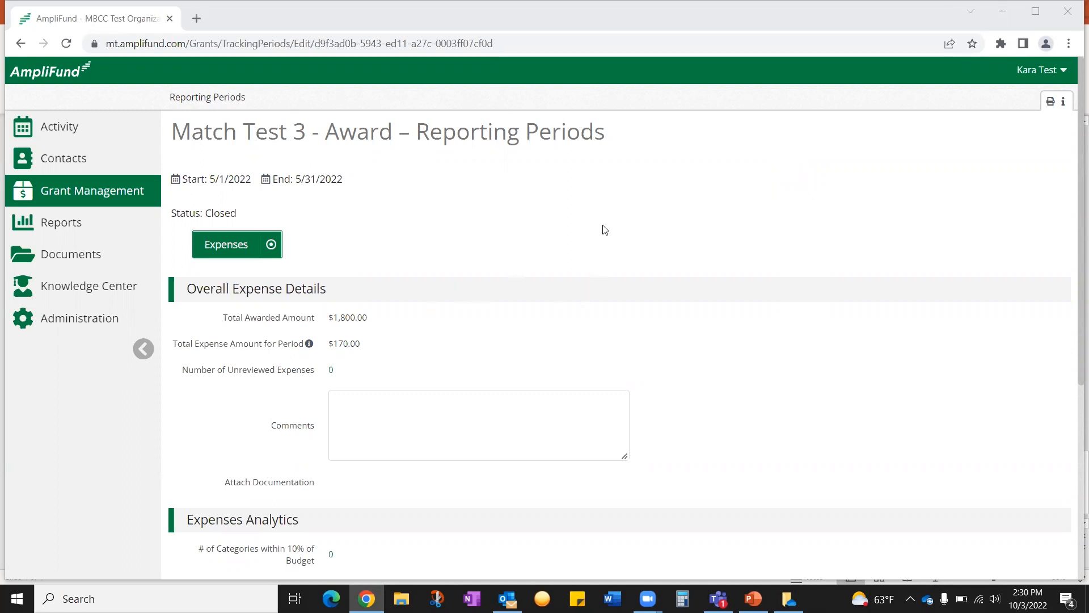
click(205, 99)
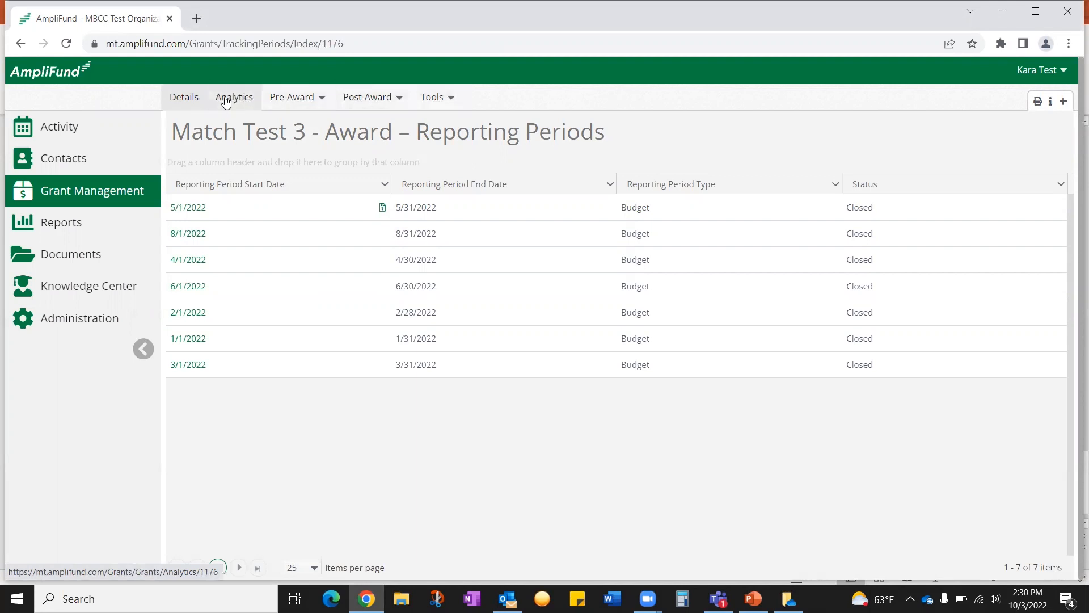
Open the grant's payment requests and start a new payment request
click(399, 101)
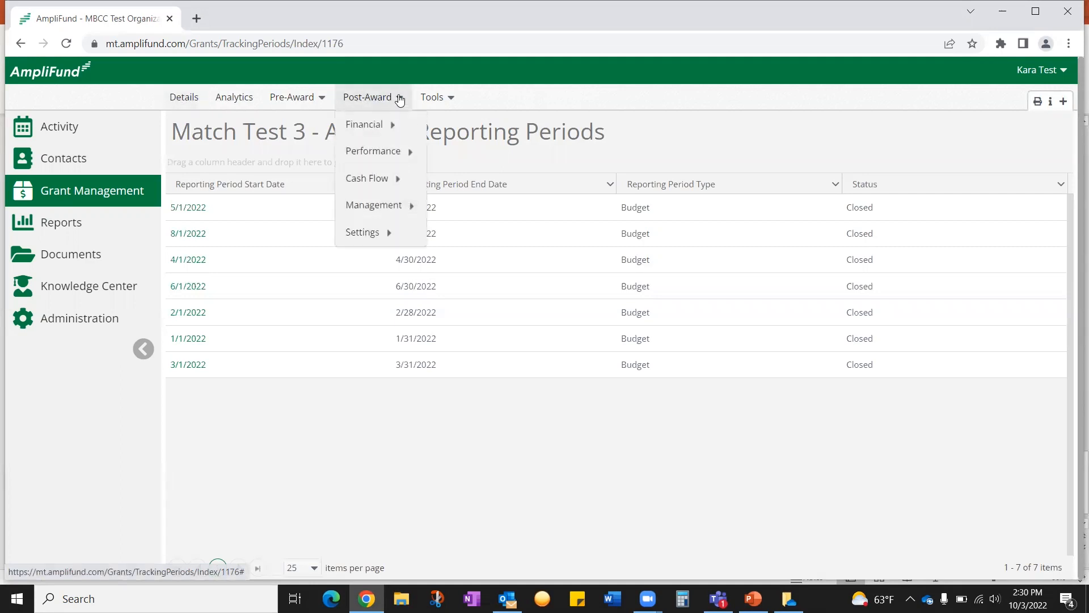
mouse_move(380, 180)
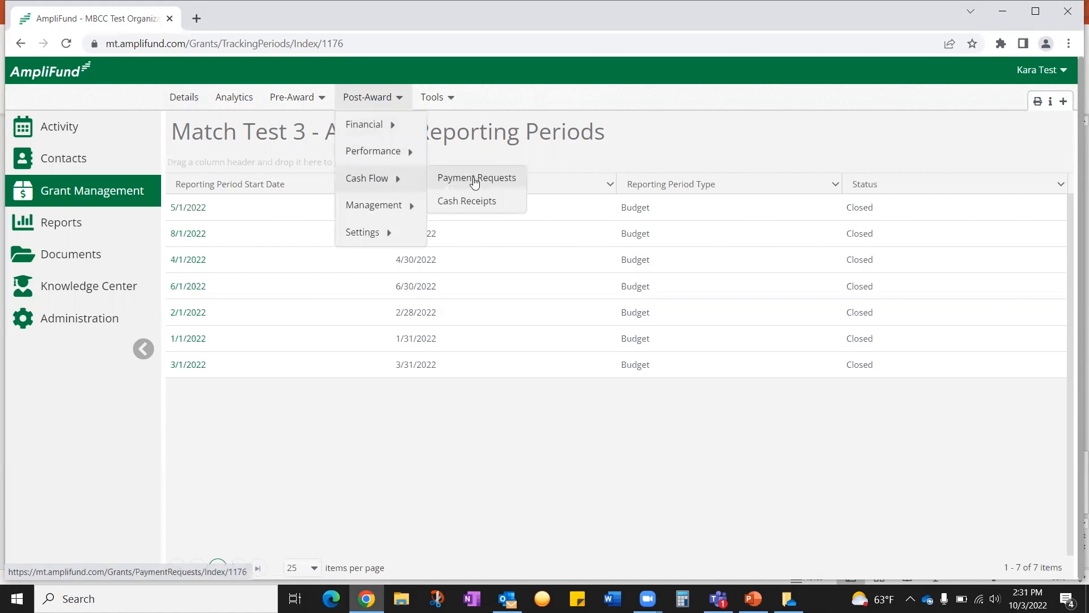
click(475, 181)
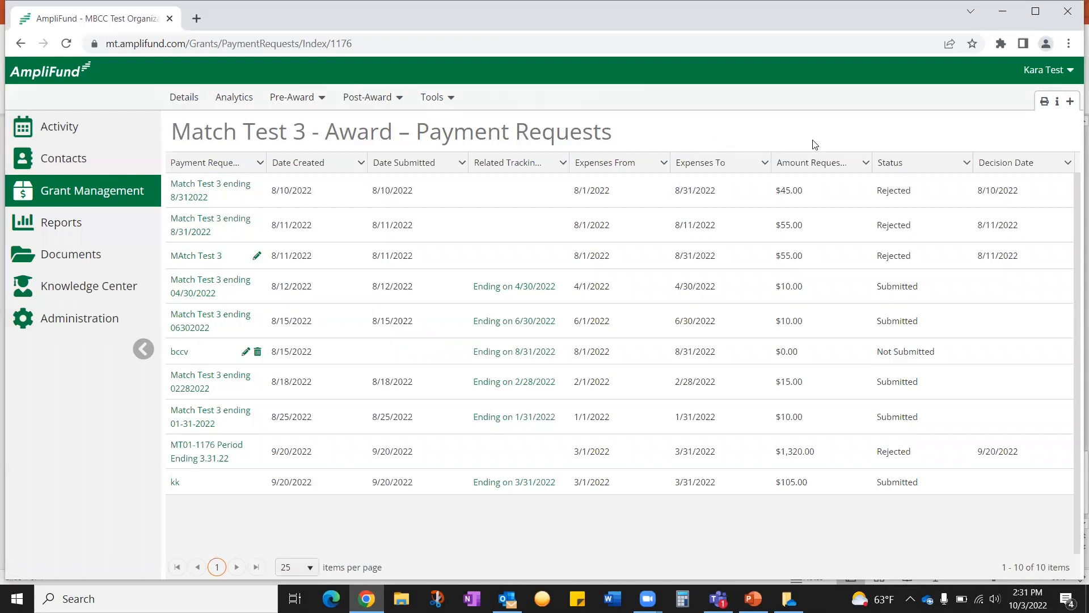
click(1069, 103)
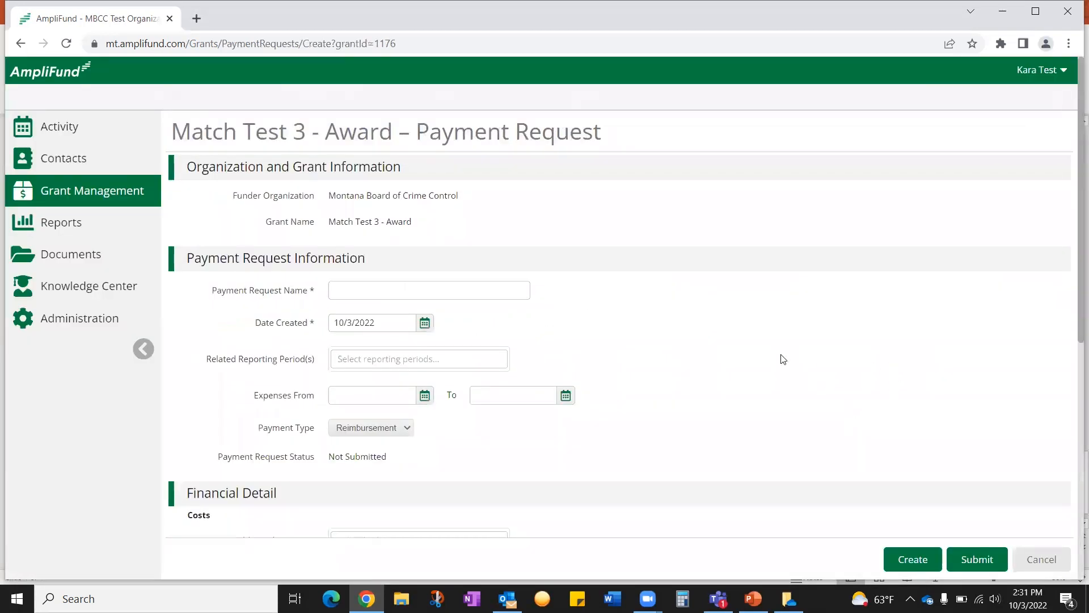
Name the payment request "MT01-1176 Period Ending 5/31/22" and relate it to the reporting period ending 5/31/2022
click(525, 294)
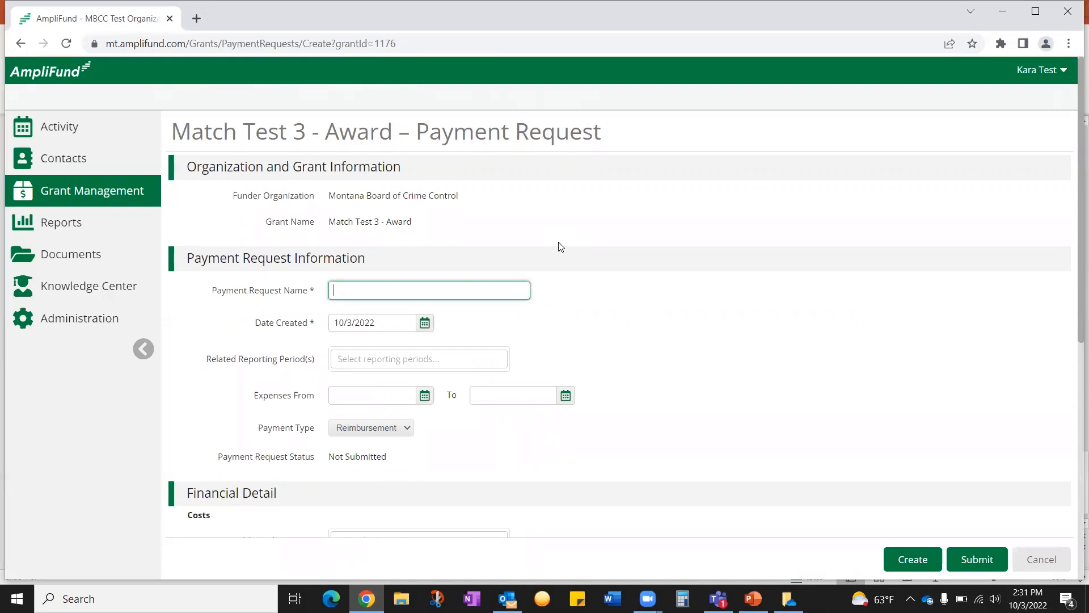
text(MT01-1176)
text(Period Ending 5/31/22)
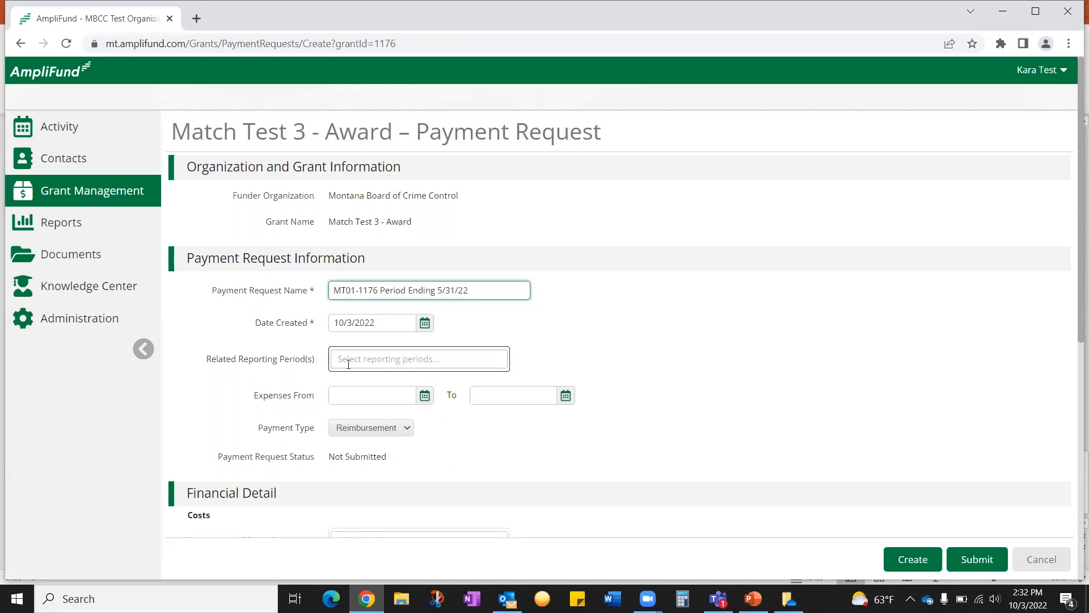
click(385, 360)
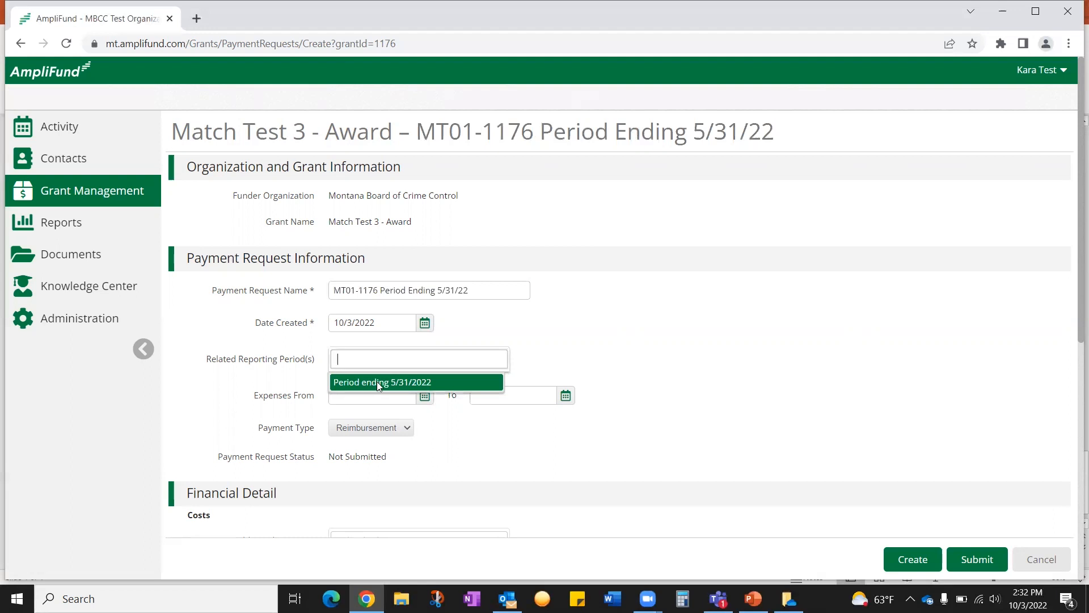
click(379, 383)
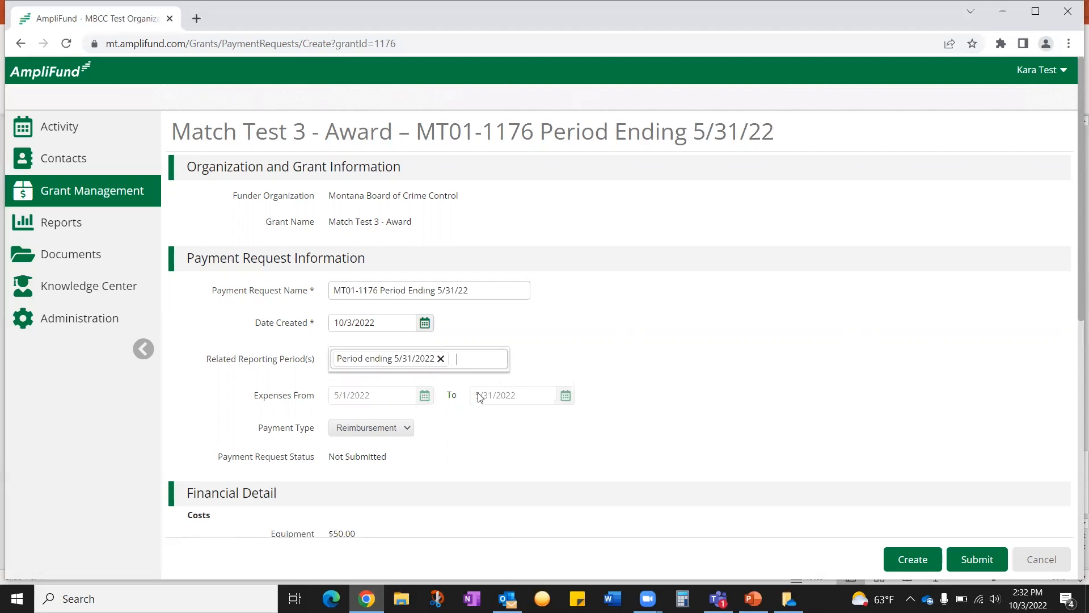
Review the payment request's costs, match contribution and net total, and set the requested amount to $160.00
scroll(487, 410, down, 3)
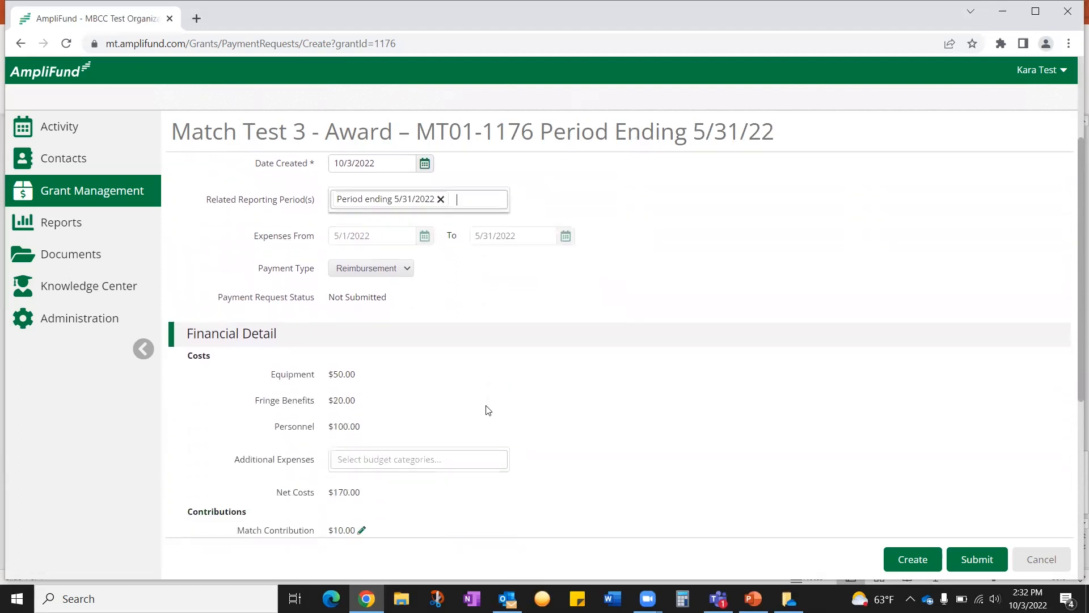
scroll(487, 409, down, 1)
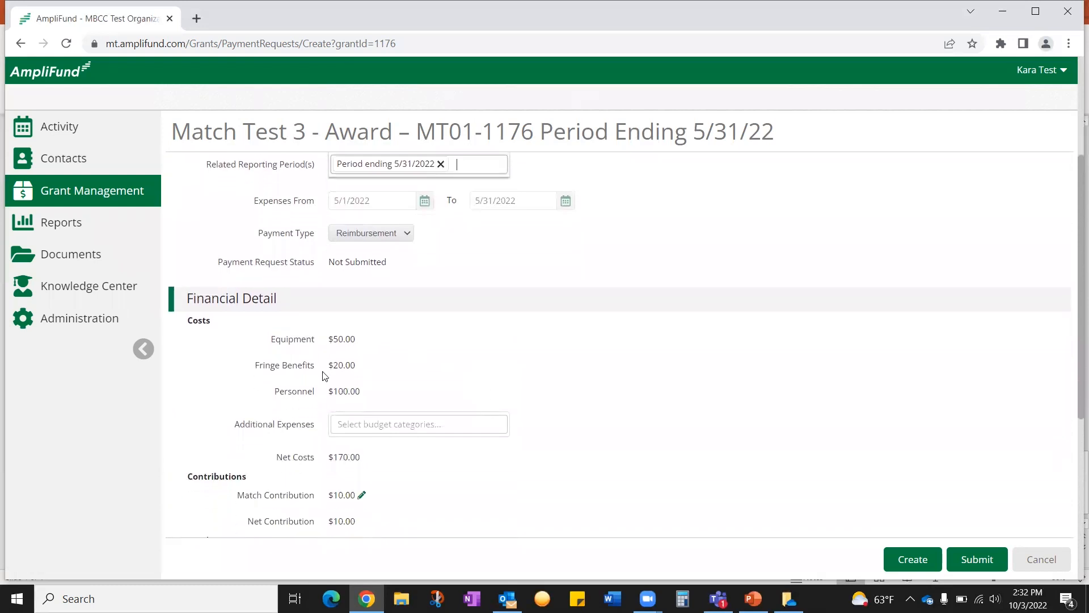
scroll(370, 370, down, 1)
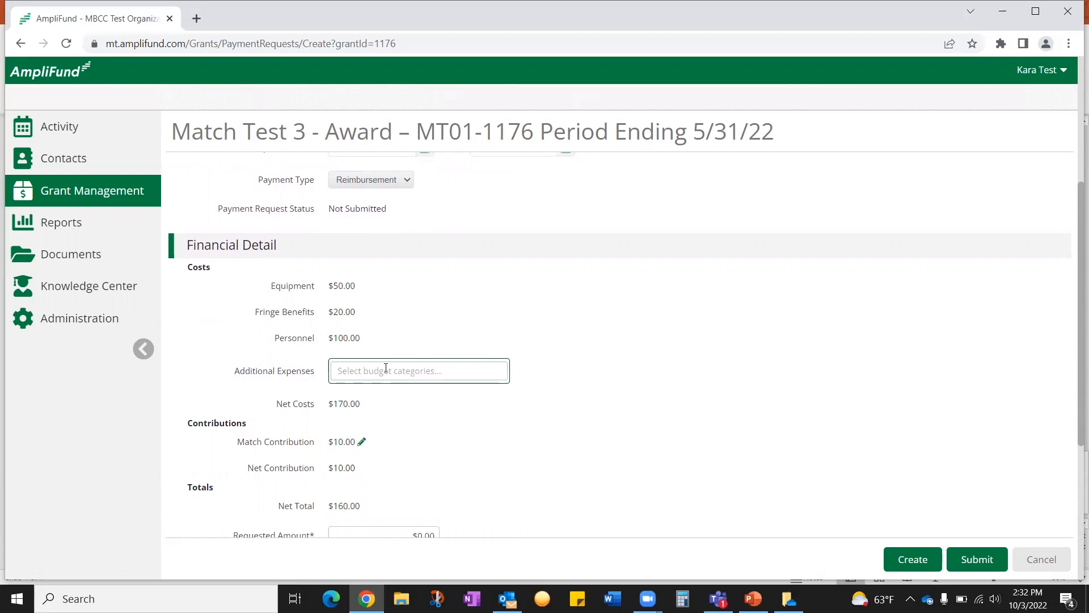
scroll(386, 368, down, 2)
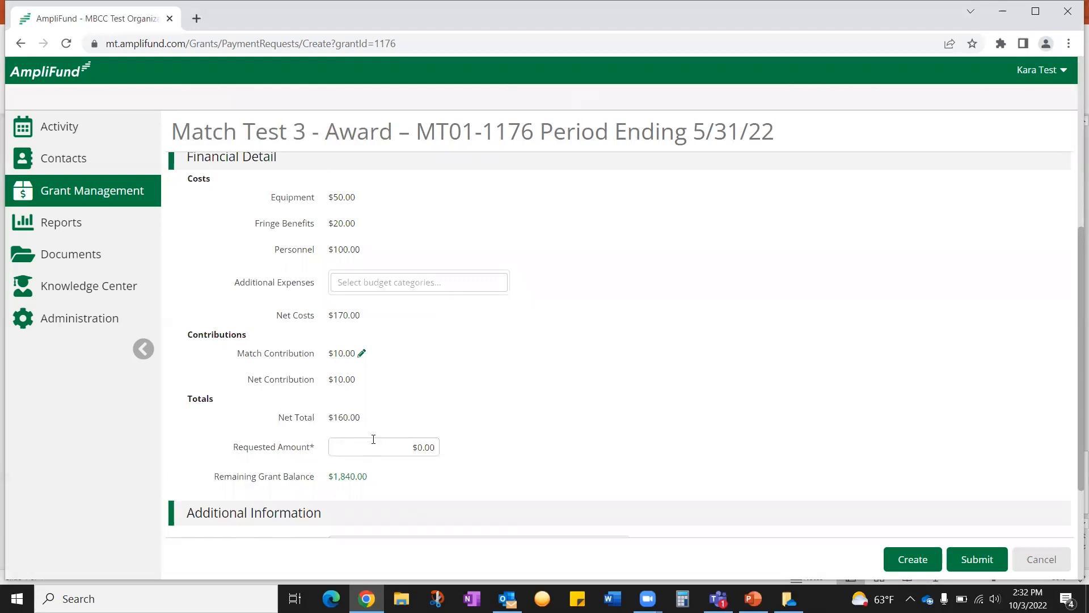
click(405, 448)
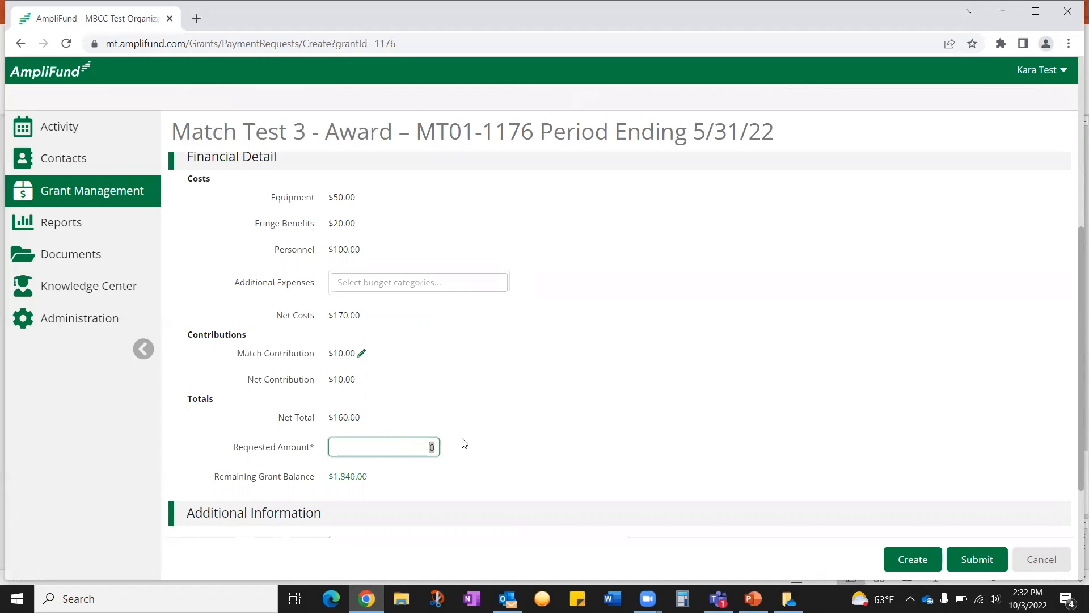
text(16)
text(0.00)
Leave the comments empty, submit the payment request to the funder and confirm the submission
scroll(467, 427, down, 3)
click(428, 402)
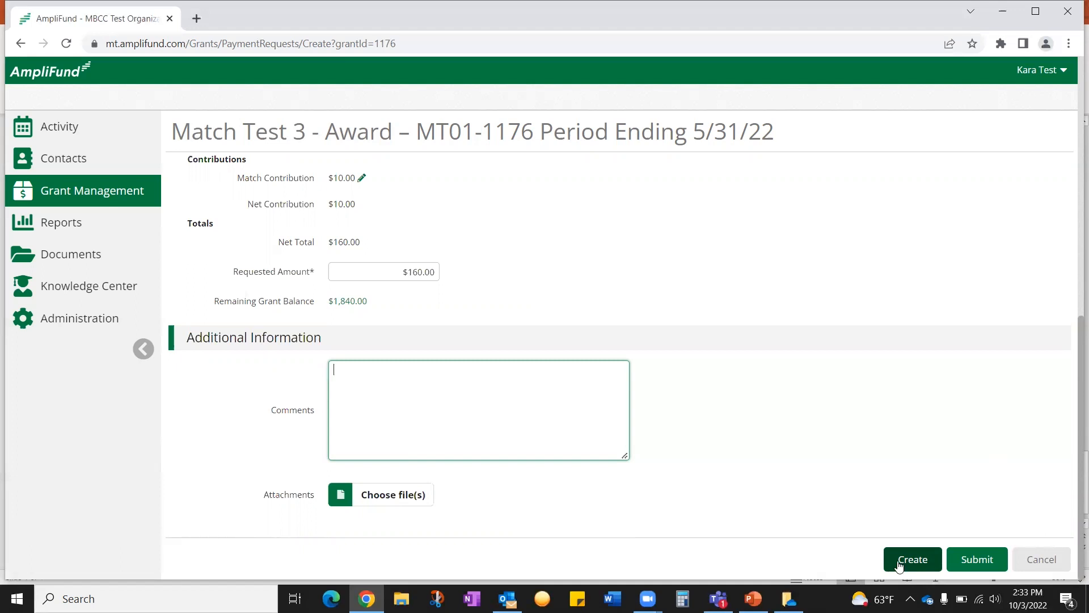
click(975, 562)
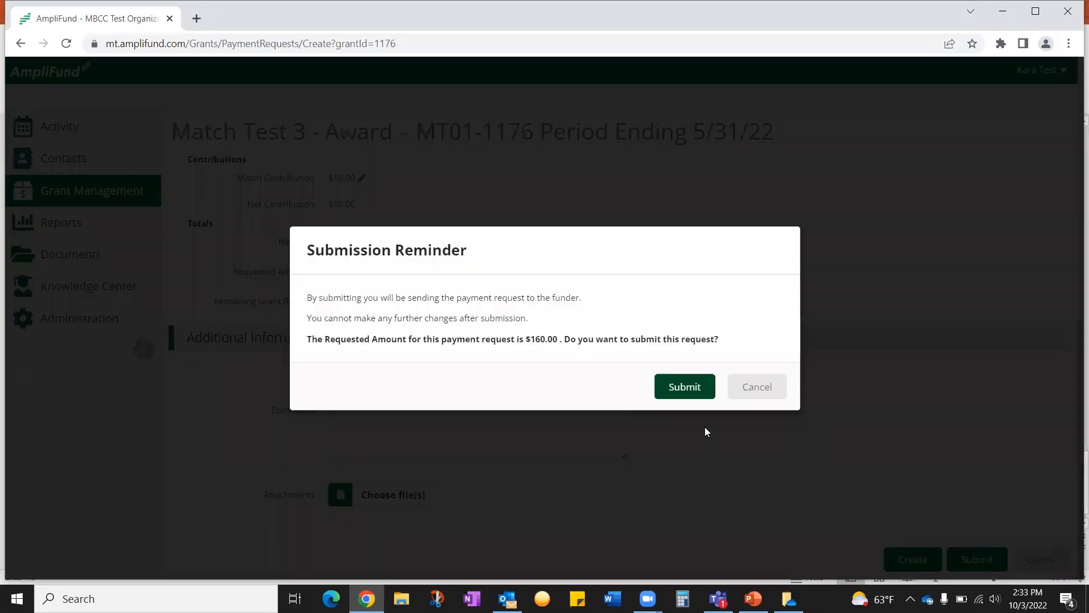
click(686, 388)
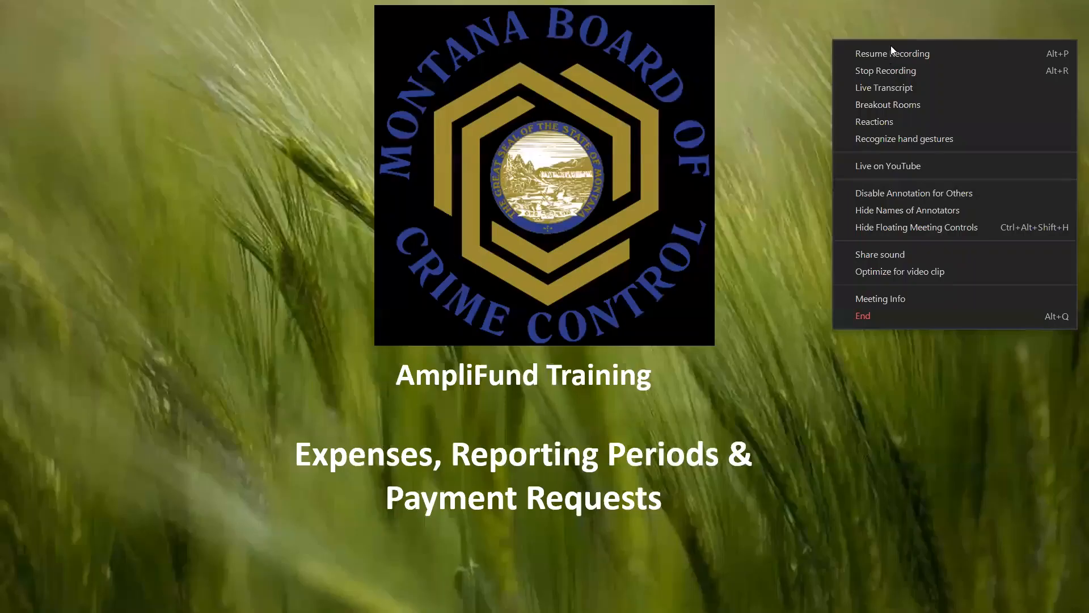
click(892, 52)
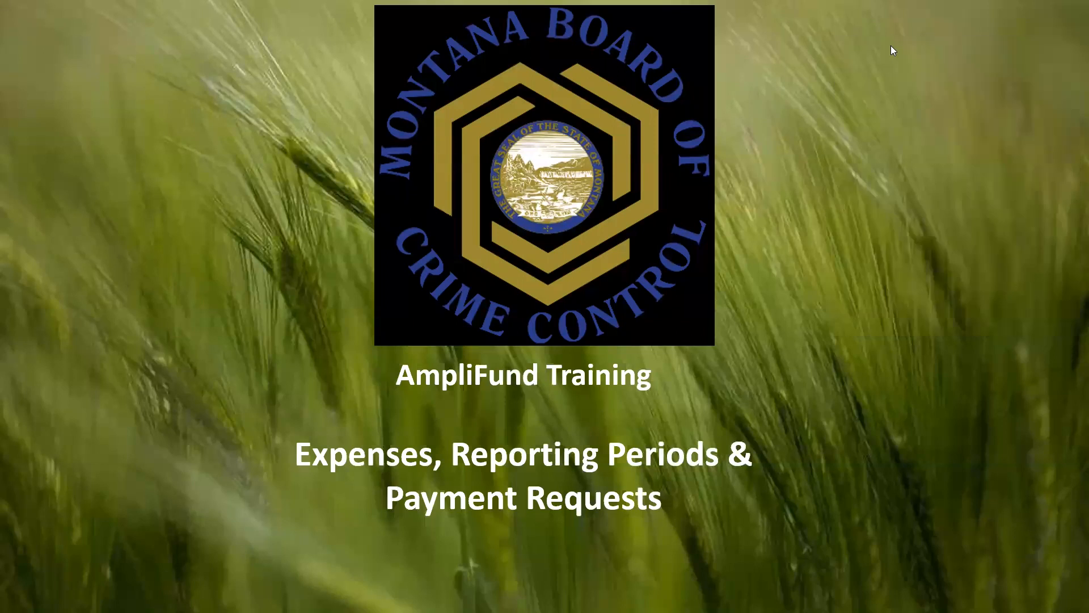